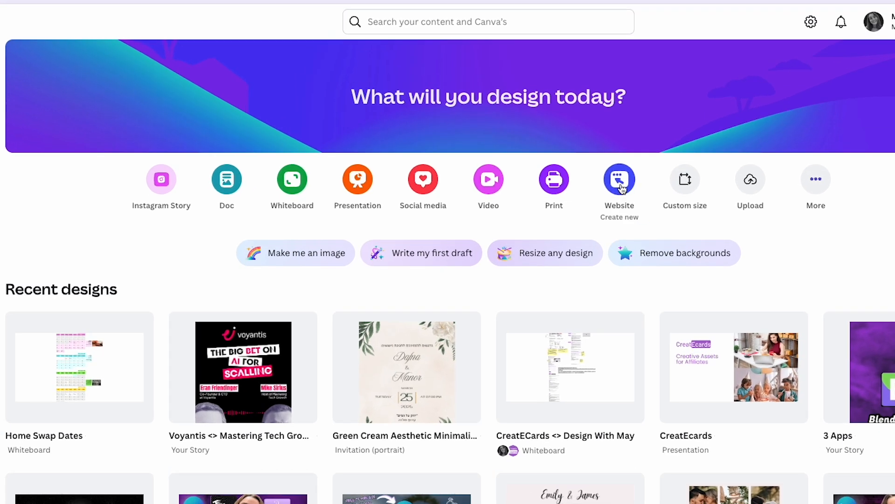
Create a new blank website design
left_click(620, 186)
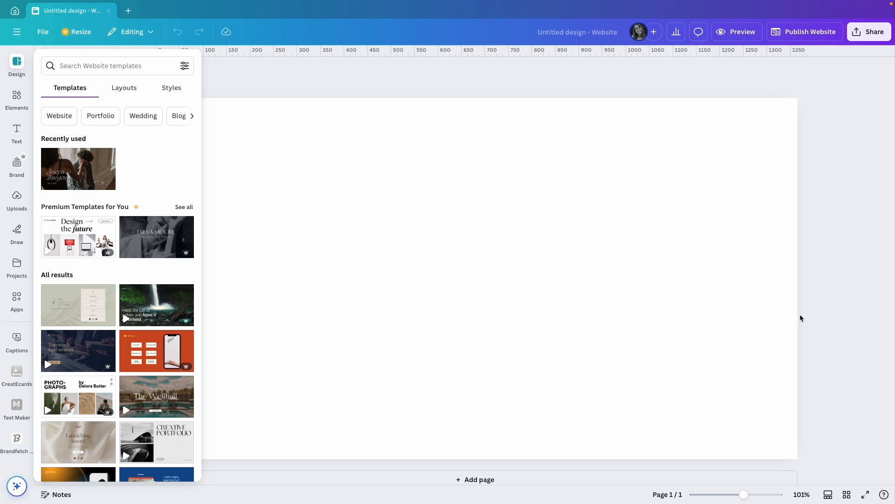
left_click(743, 495)
left_click_drag(743, 494, 738, 495)
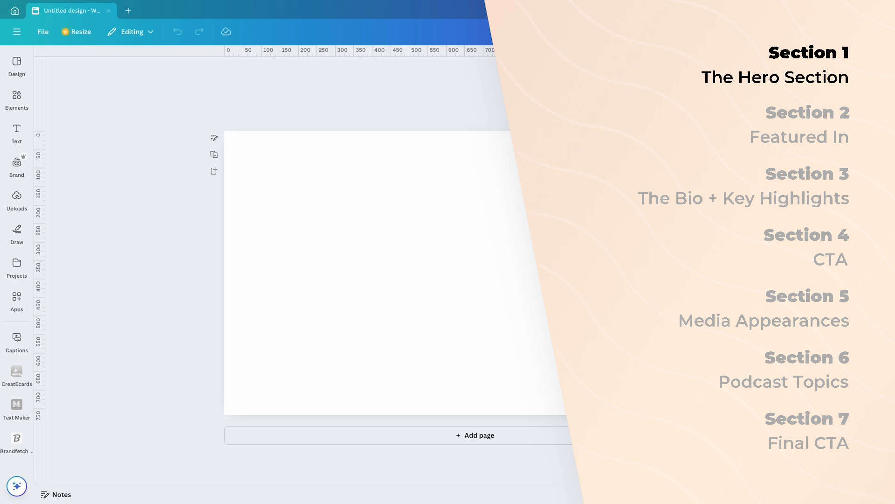
Fill the page background with the light peach color from the Bold Main Palette
left_click(559, 272)
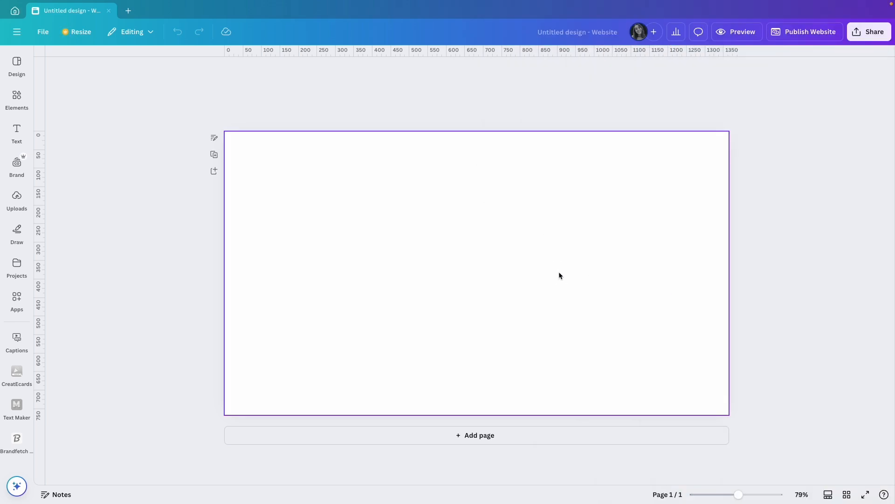
left_click(465, 72)
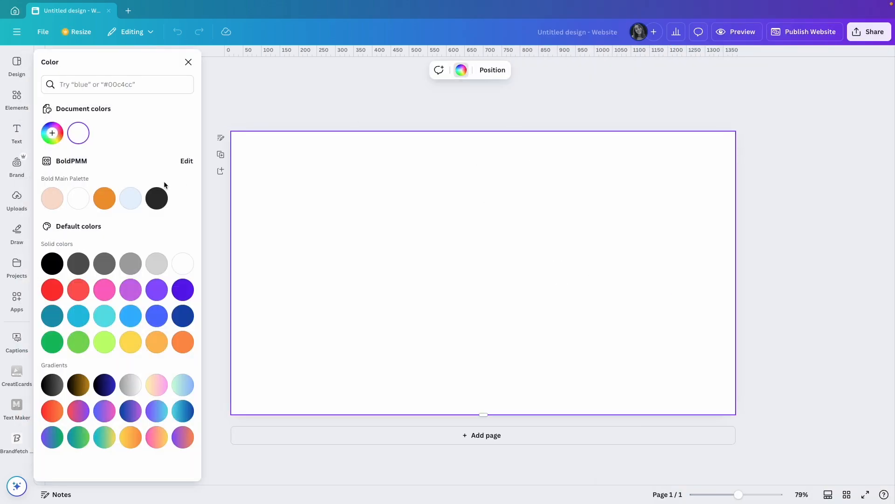
left_click(56, 201)
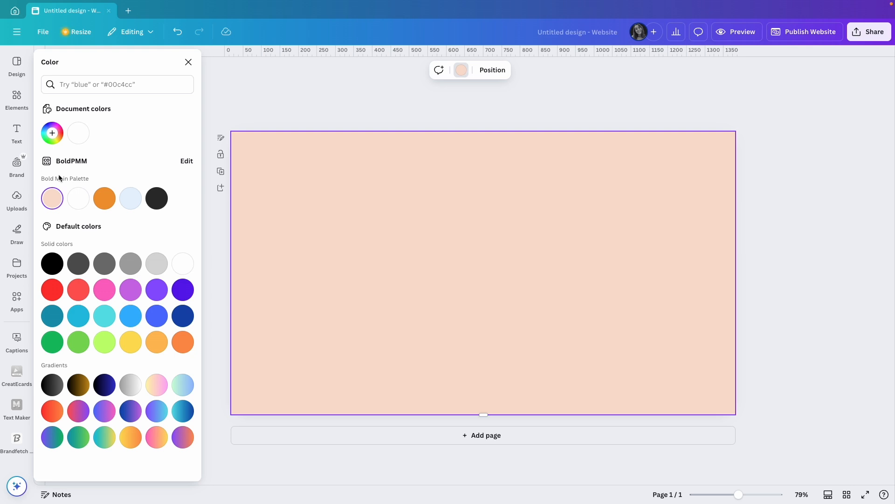
key("Escape")
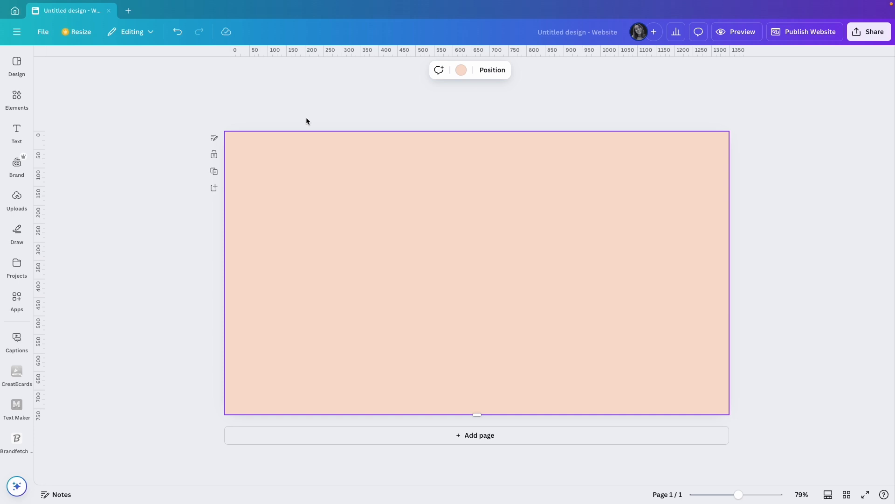
Add a left-aligned text line in the upper left of the page with the owner's full name followed by "media page"
key("t")
left_click_drag(484, 297, 333, 236)
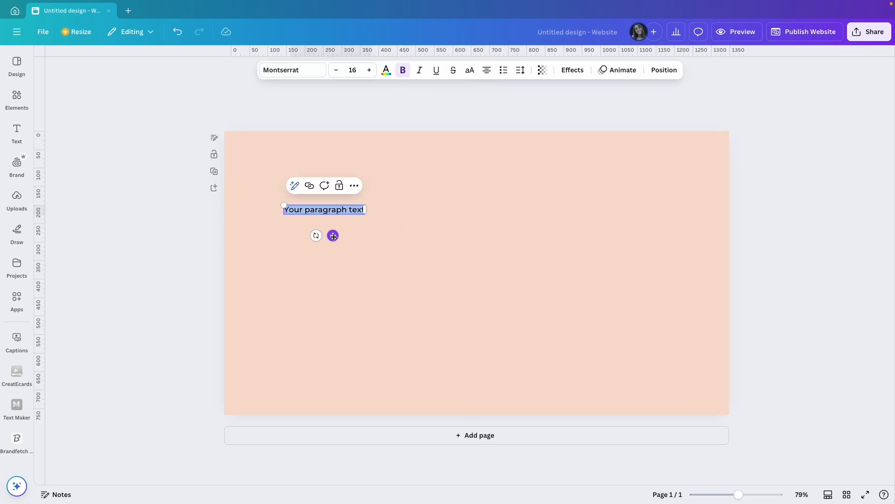
type("May Mishal media page")
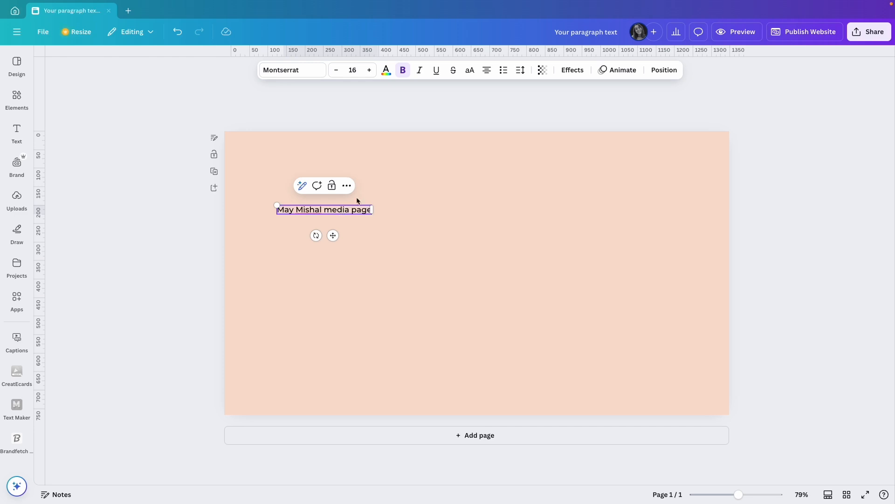
left_click(486, 70)
mouse_move(333, 235)
left_mouse_down()
mouse_move(320, 264)
mouse_move(320, 237)
left_mouse_up()
Set the media page line to Poppins Medium at size 19
left_click(306, 70)
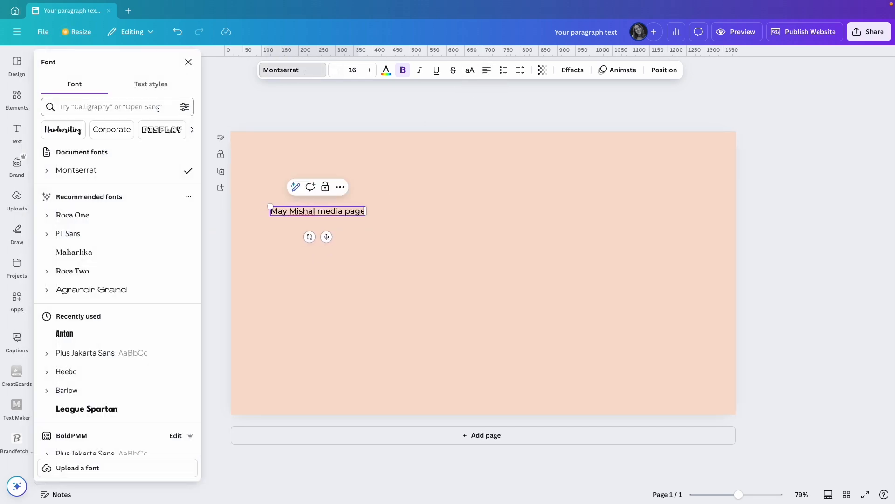
scroll(103, 261, "down", 3)
left_click(58, 360)
scroll(60, 364, "down", 1)
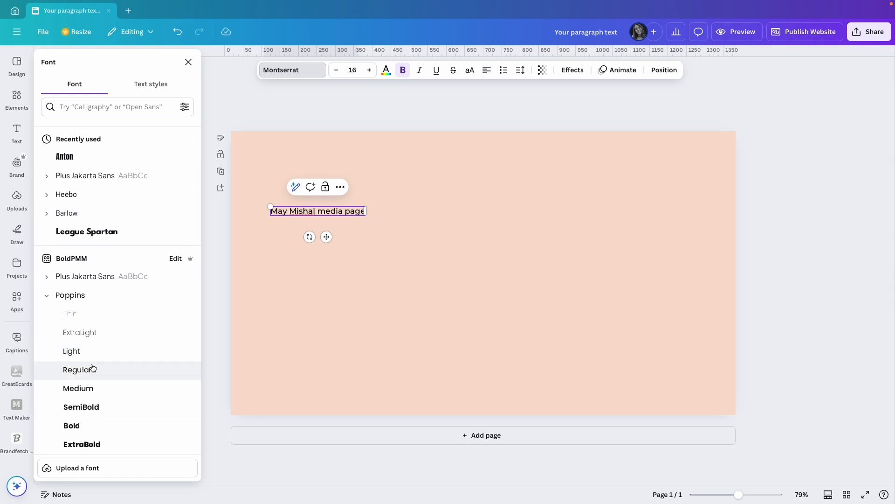
left_click(95, 390)
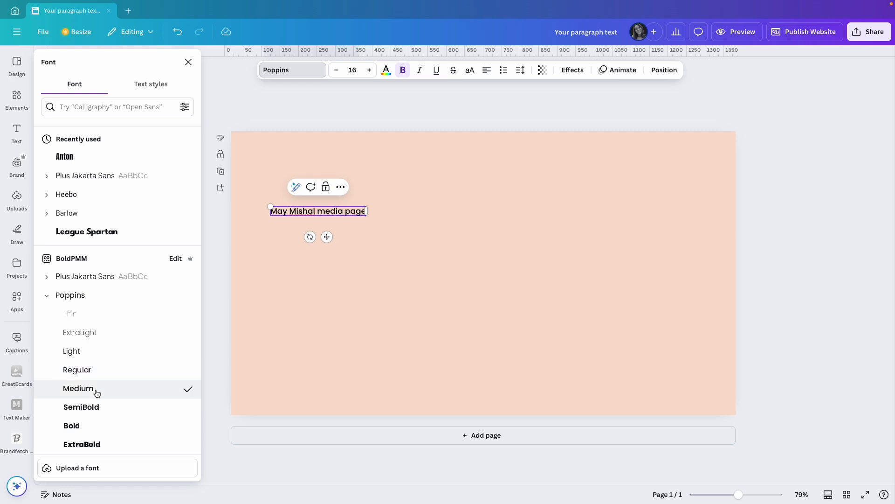
left_click(369, 70)
left_click(369, 70)
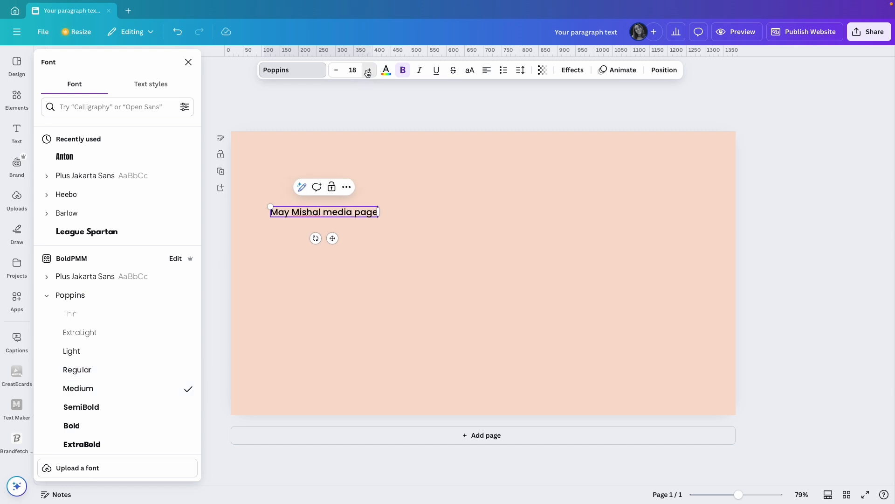
left_click(369, 70)
left_click(409, 215)
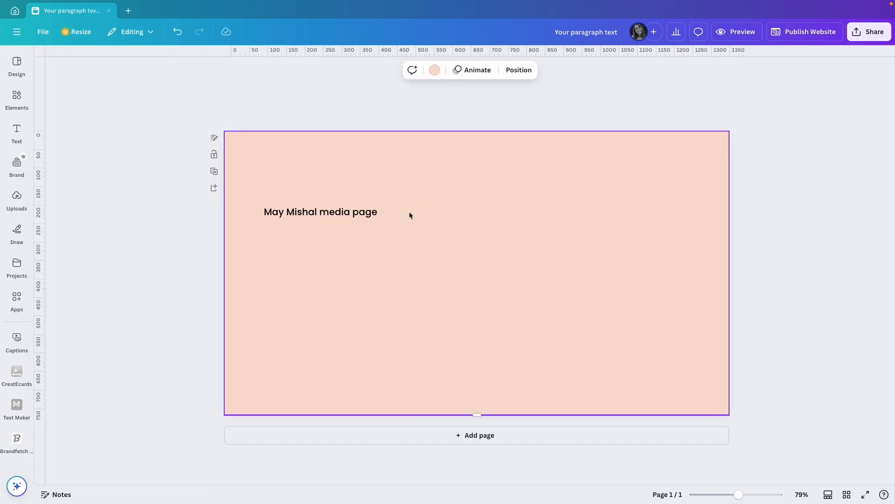
Duplicate the line directly below itself and replace the copy's text with "Canva Master & Design Educator"
left_click(333, 209)
left_click_drag(333, 210, 333, 228, "alt")
double_click(346, 228)
type("Canva Master & Design Educator")
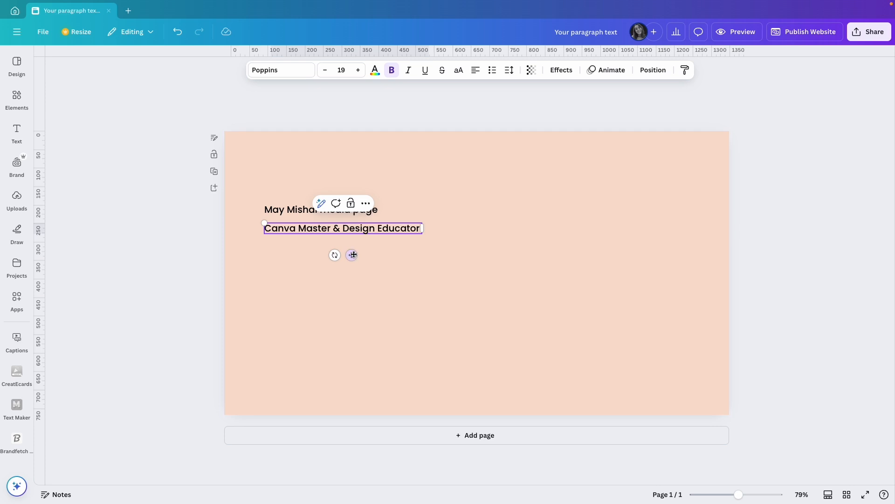
left_click_drag(352, 254, 352, 251)
Format the "Canva Master & Design Educator" heading as Poppins Bold at size 30
left_click(342, 70)
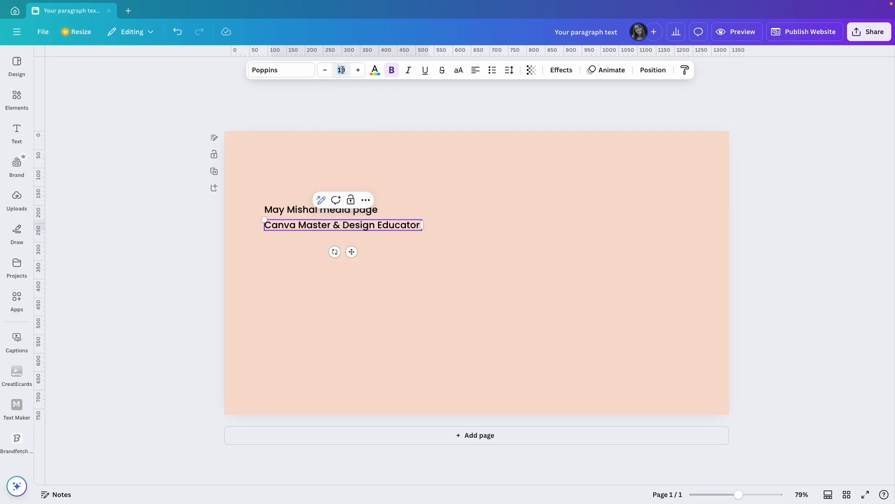
type("30")
key("Return")
left_click(294, 71)
left_click(70, 170)
left_click(93, 299)
double_click(339, 233)
left_click(117, 300)
left_click(339, 228)
left_click(348, 285)
Duplicate the heading directly below itself and replace the copy with the copied bio paragraph beginning "As the founder of"
left_click(380, 228)
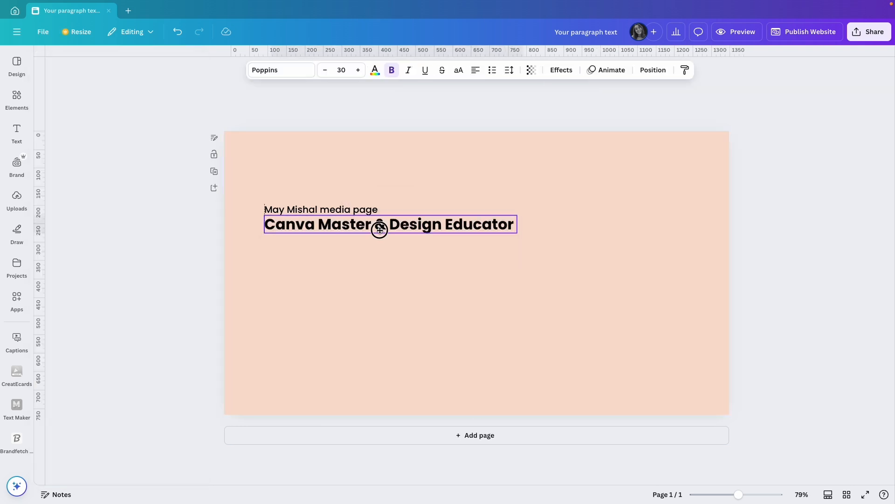
left_click_drag(361, 229, 360, 248)
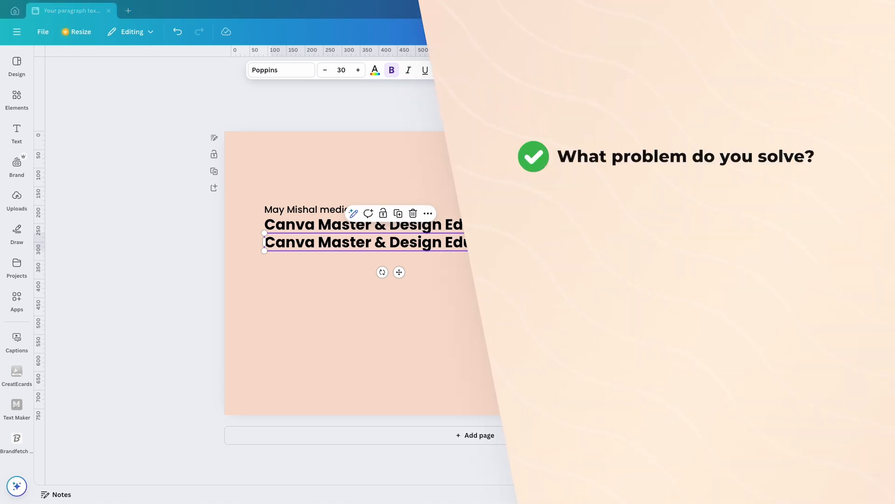
double_click(402, 242)
key("ctrl+v")
Format the whole bio paragraph as Poppins Light at size 21
key("ctrl+a")
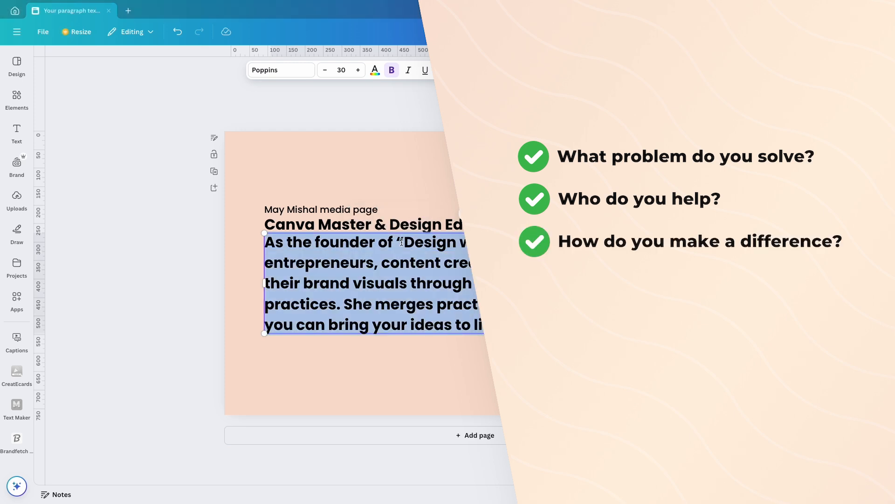
left_click(341, 70)
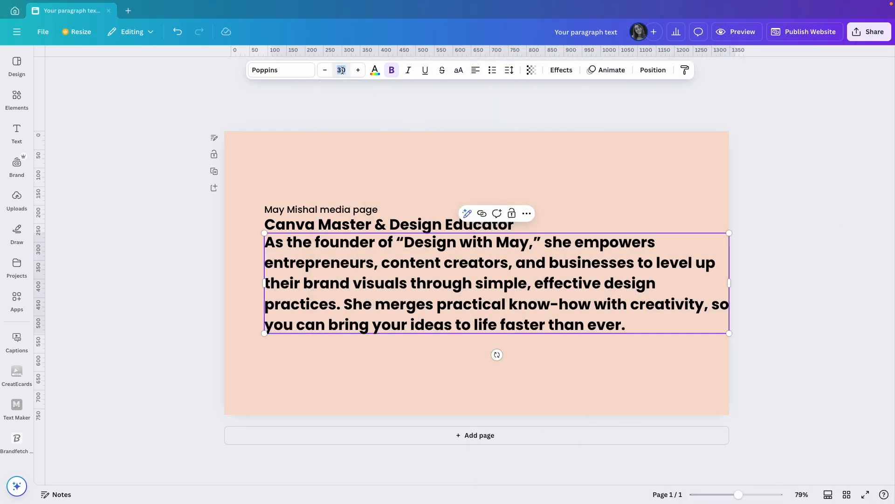
type("21")
key("Return")
left_click(294, 72)
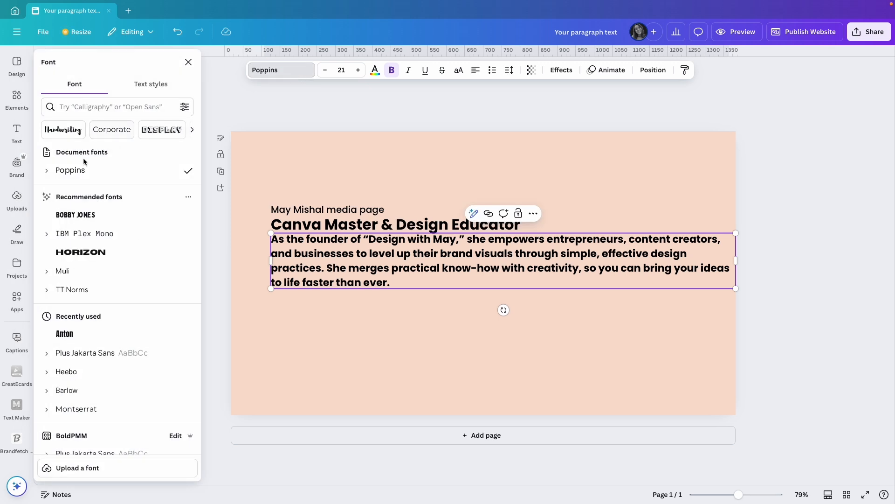
left_click(51, 171)
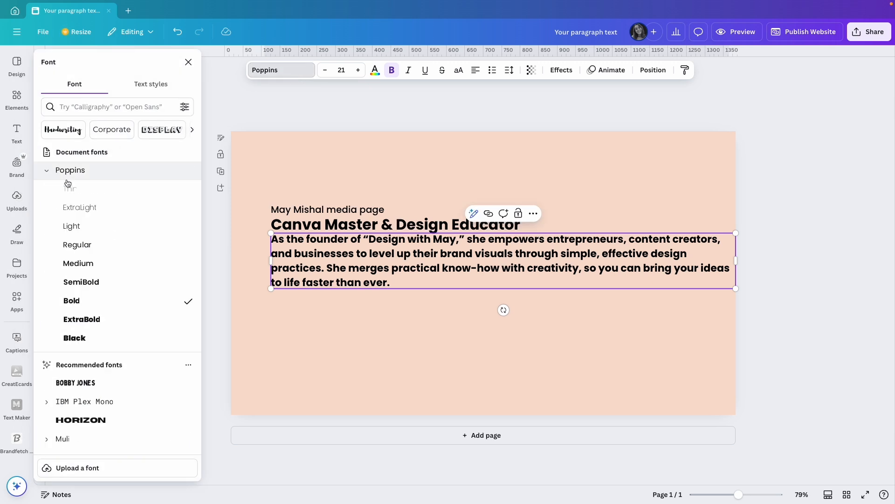
left_click(96, 226)
Narrow the bio paragraph to just under half the page width and leave a small gap between it and the heading
left_click_drag(735, 261, 501, 256)
left_click(415, 215)
left_click_drag(276, 266, 274, 273)
left_click_drag(285, 224, 303, 214)
left_click(299, 198)
left_click_drag(316, 272, 315, 279)
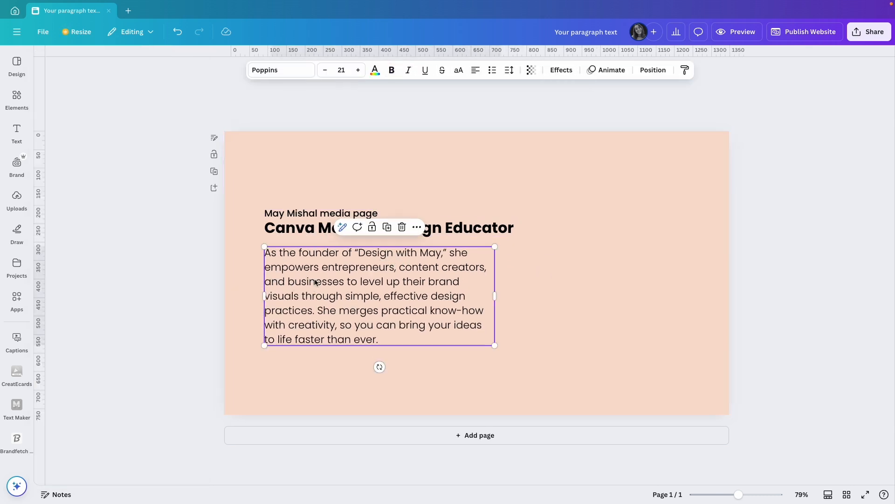
left_click(256, 285)
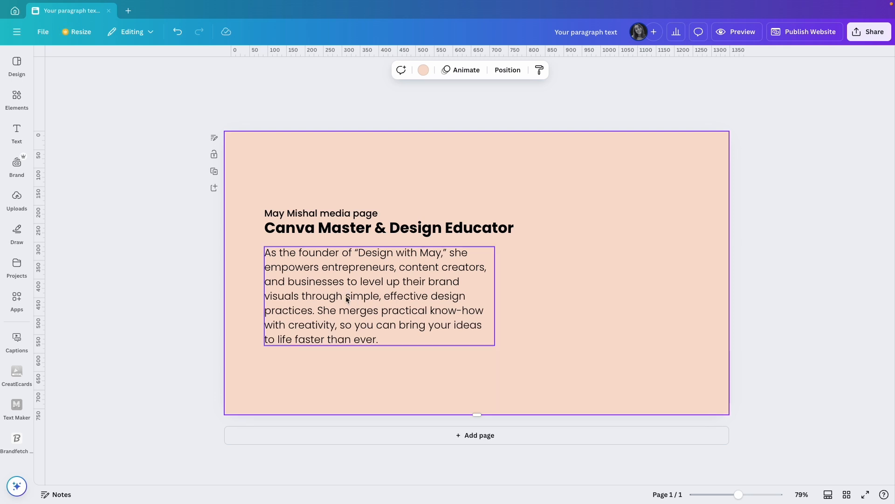
Insert the woman's portrait from the brand photos to the right of the text and slightly round its corners
left_click(17, 172)
scroll(116, 280, "down", 5)
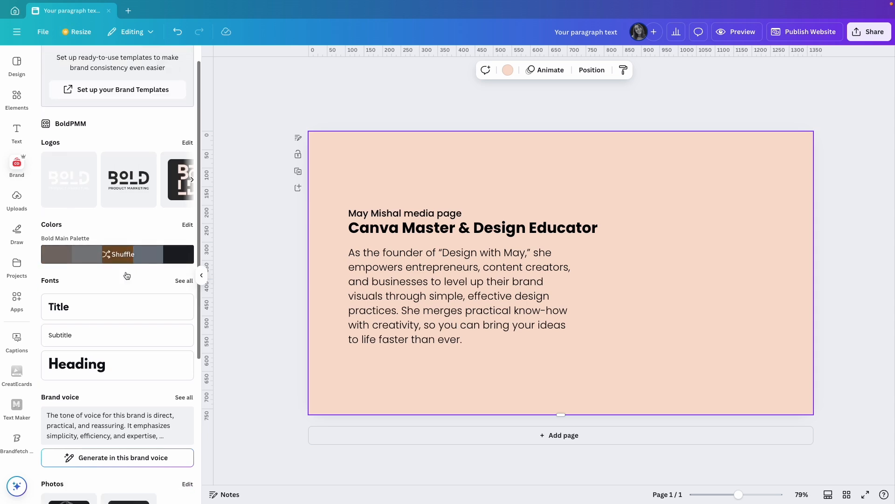
left_click(59, 347)
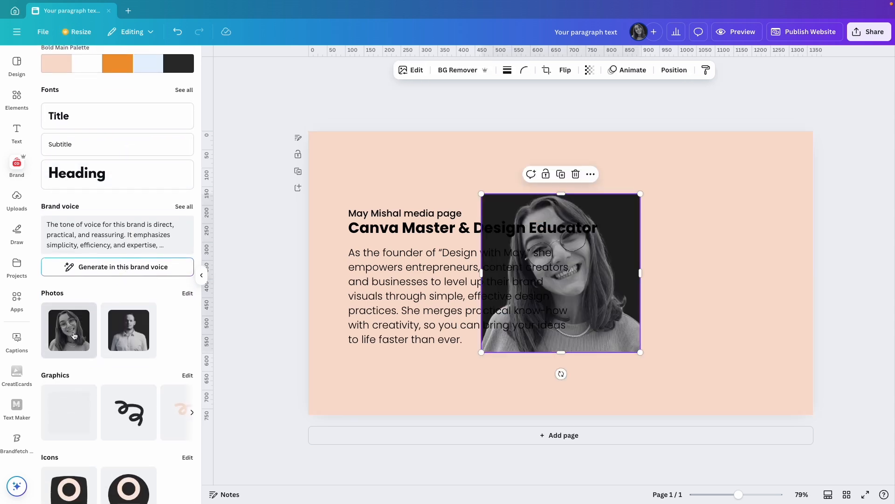
left_click_drag(603, 321, 749, 330)
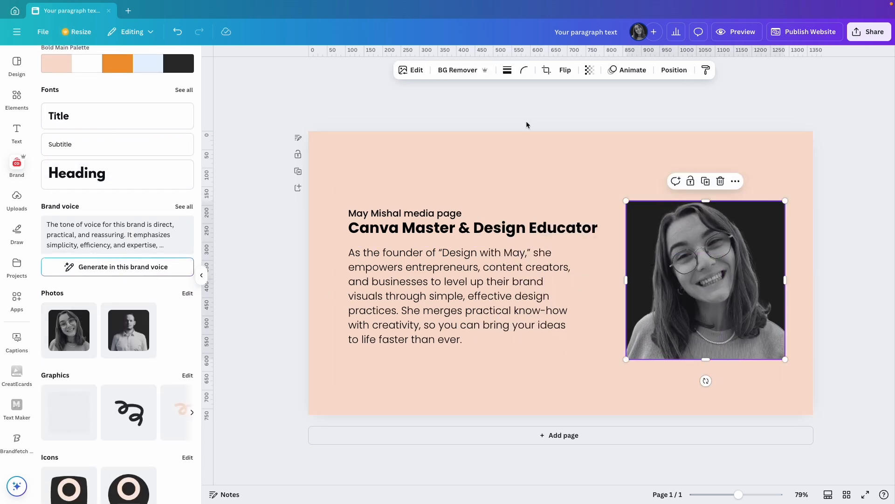
left_click(524, 70)
left_click_drag(475, 108, 487, 110)
left_click(662, 162)
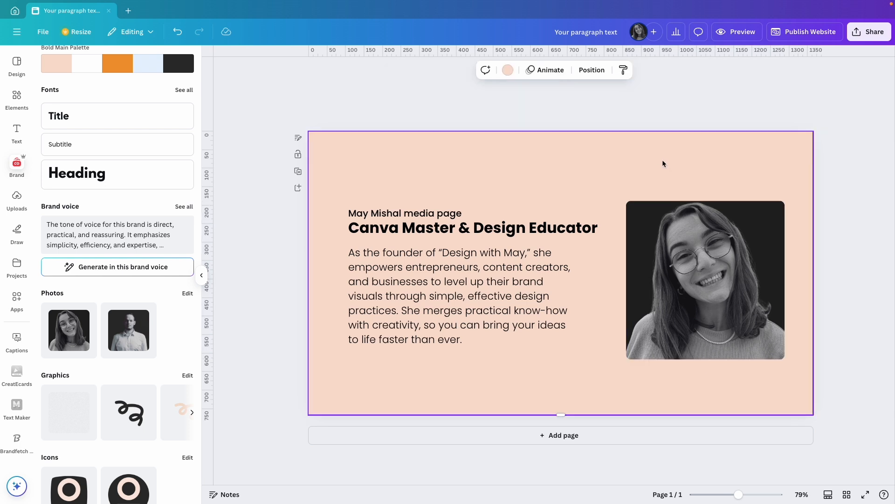
Center the portrait vertically, shift the text block to the left margin guide, and move the portrait slightly closer to it
left_click_drag(345, 207, 409, 302)
left_click_drag(704, 272, 704, 264)
left_click_drag(404, 304, 392, 304)
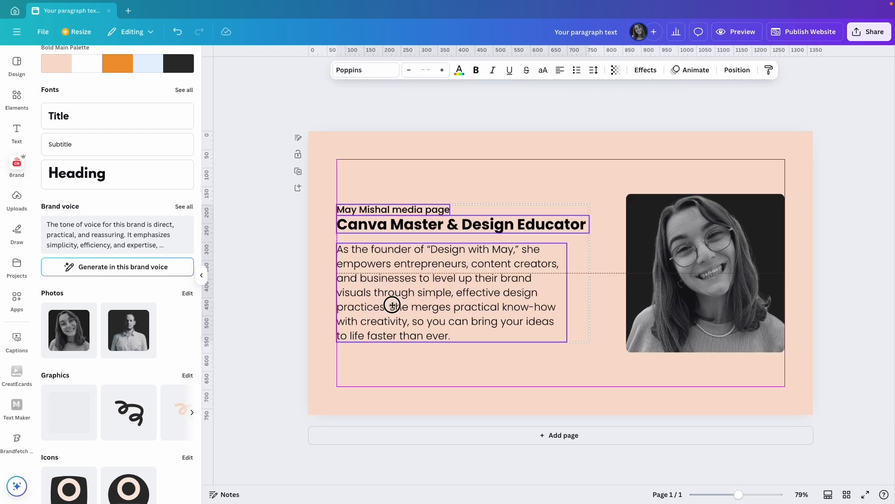
left_click(577, 184)
left_click_drag(672, 270, 656, 270)
Raise the three text elements together so their top lines up near the portrait's top edge
left_click(398, 171)
left_click(399, 172)
left_click_drag(451, 179, 377, 311)
left_click_drag(377, 312, 376, 301)
left_click(608, 170)
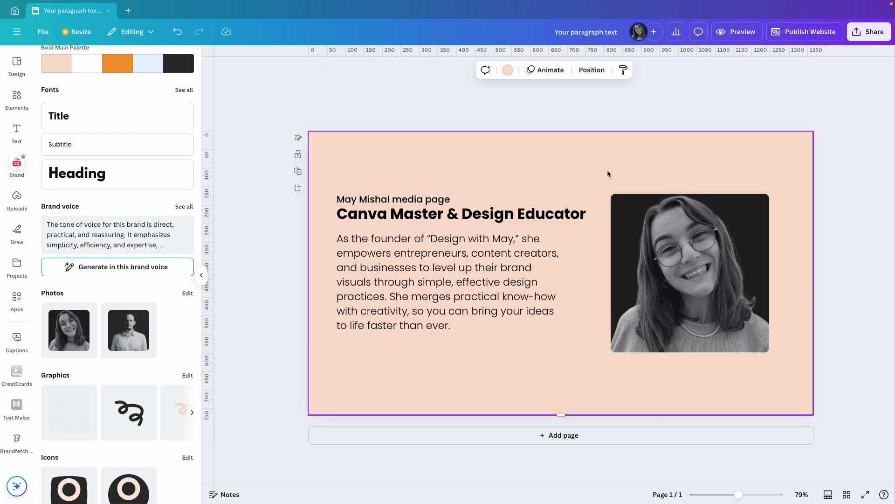
Draw a small dark button rectangle under the bio paragraph, flush with its left edge, with corner rounding 6
key("r")
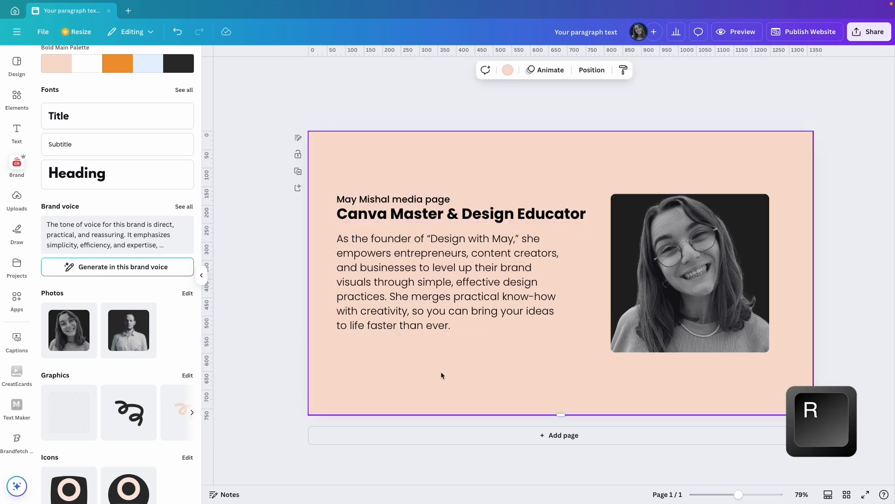
left_click_drag(585, 295, 394, 367)
left_click_drag(386, 415, 411, 356)
left_click(418, 345)
left_click(383, 70)
left_click_drag(333, 109, 340, 109)
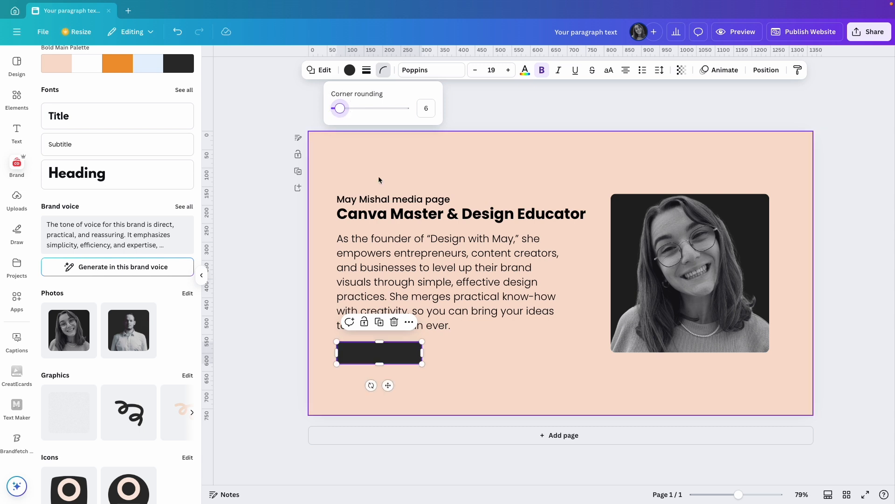
left_click(448, 359)
Label the dark button with "Who is" followed by the owner's first name and a question mark
left_click(380, 354)
left_click(381, 353)
type("Wh")
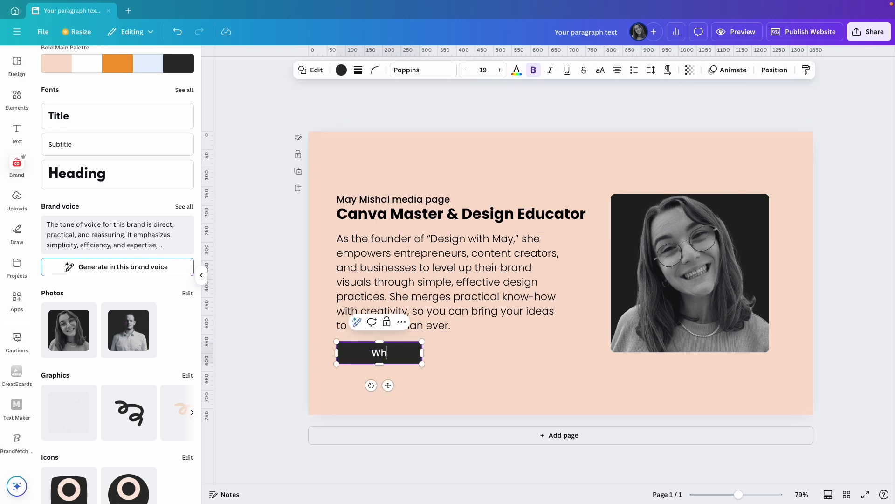
type("o is May?")
Format the button label as Poppins SemiBold at size 17
left_click(467, 70)
left_click(467, 69)
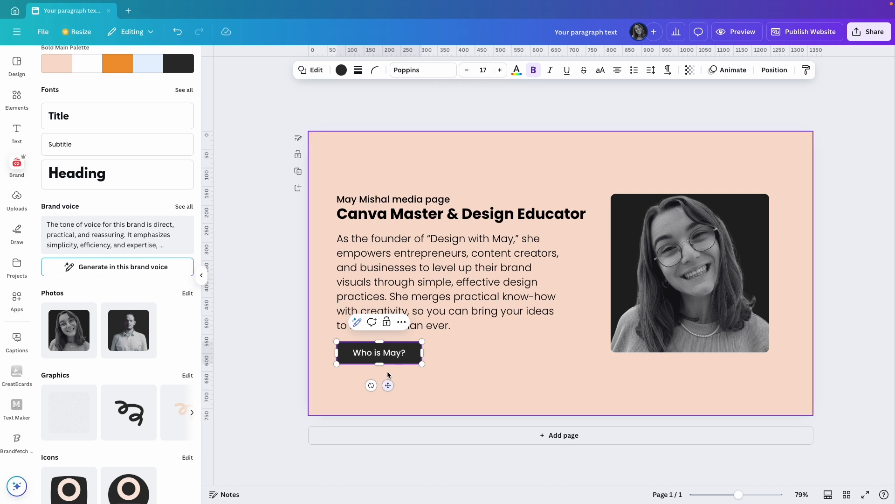
left_click(410, 70)
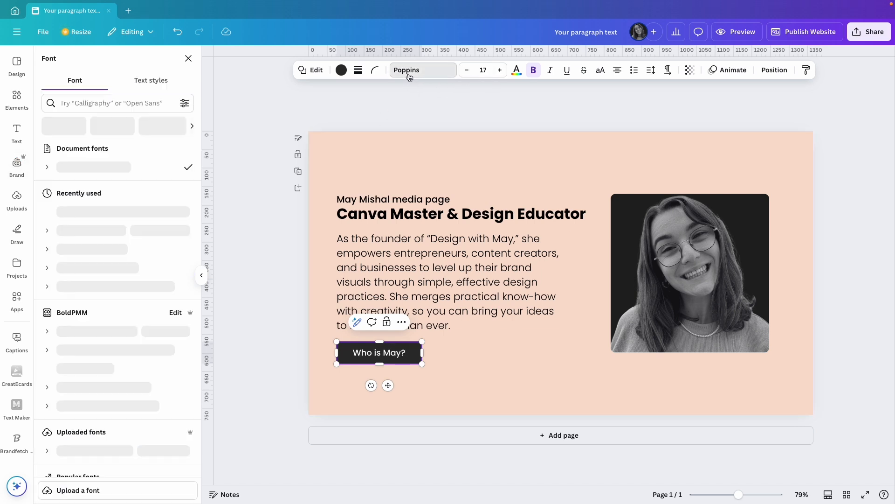
left_click(49, 167)
left_click(111, 280)
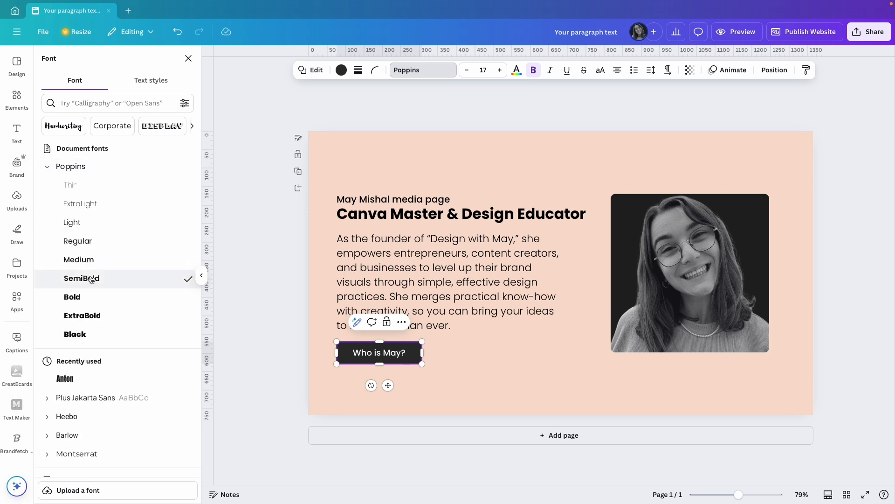
Duplicate the dark button, move the copy beside the original, and clear the copy's label
left_click(451, 364)
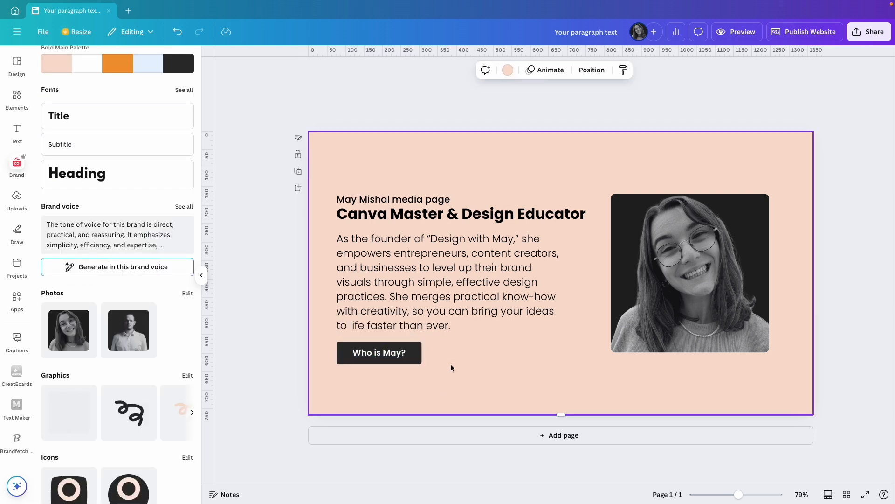
left_click(419, 364)
key("super+d")
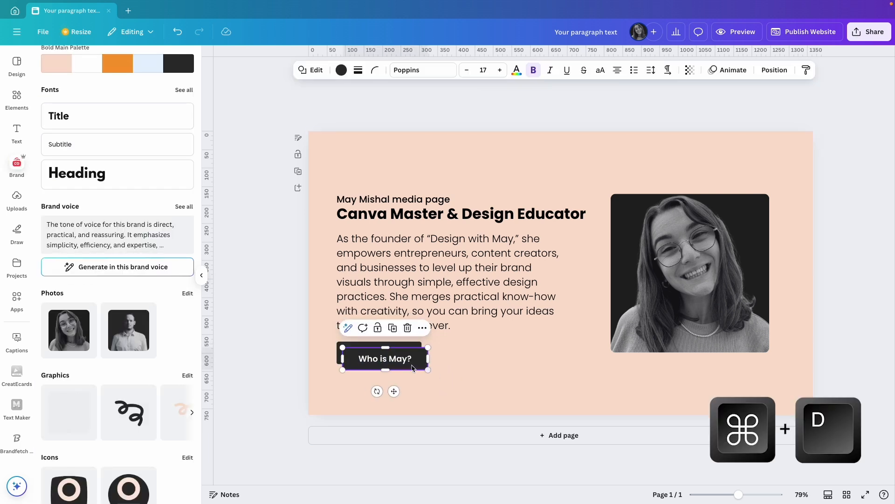
left_click_drag(419, 368, 502, 363)
double_click(481, 364)
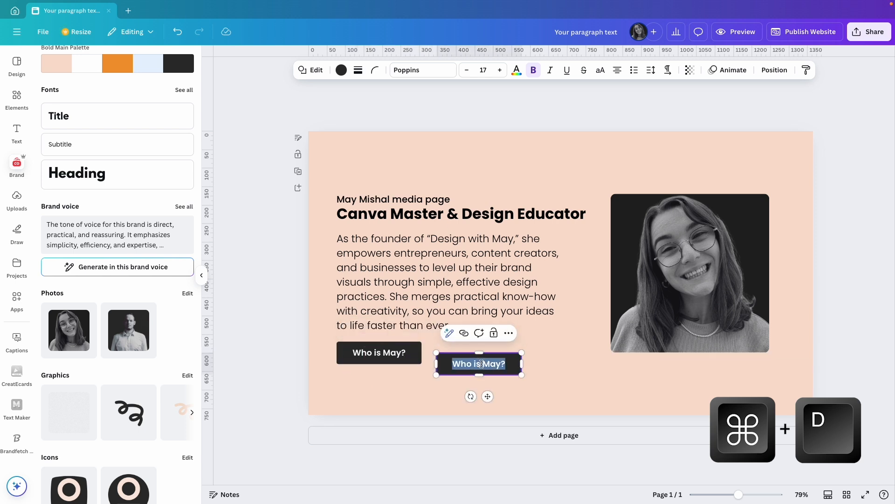
key("BackSpace")
key("Escape")
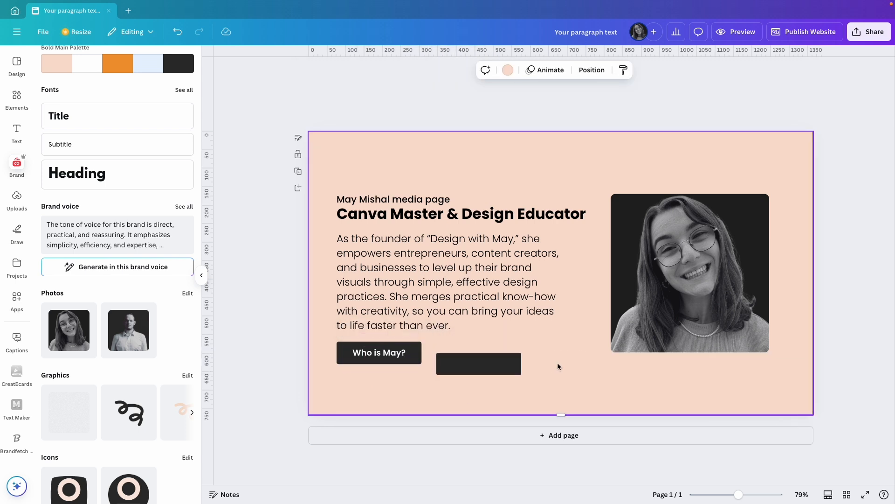
Recolour the blank button copy to the dark grey #494848
left_click(341, 70)
left_click(52, 129)
left_click(52, 211)
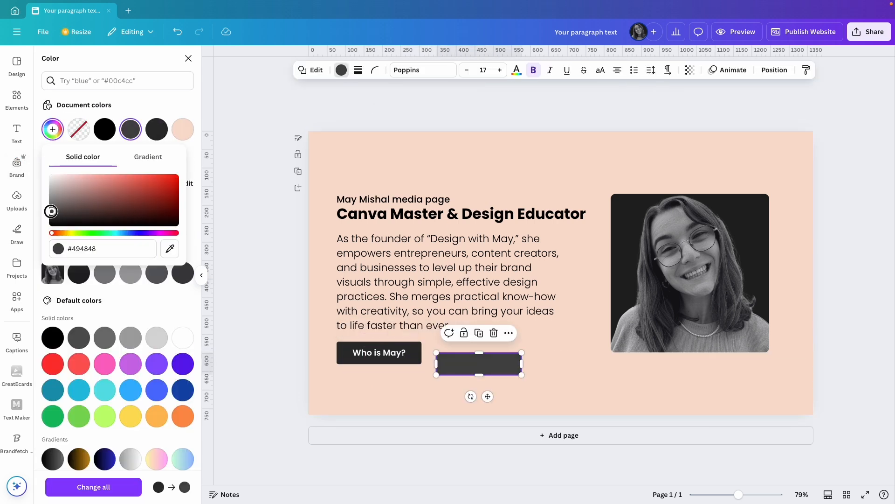
Place the grey copy behind the labelled button, offset slightly down and to the right like a shadow
left_click_drag(476, 367, 380, 359)
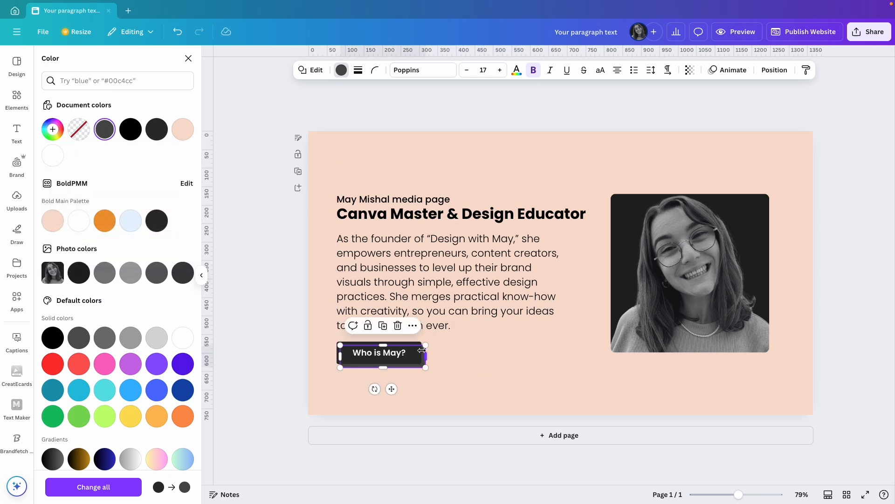
left_click_drag(392, 389, 393, 390)
left_click_drag(739, 495, 758, 495)
scroll(520, 372, "left", 5)
scroll(520, 372, "down", 3)
left_click_drag(482, 352, 477, 347)
Group the button with its grey shadow shape and position the group below the bio, flush with its left edge
left_click(548, 375)
key("super+g")
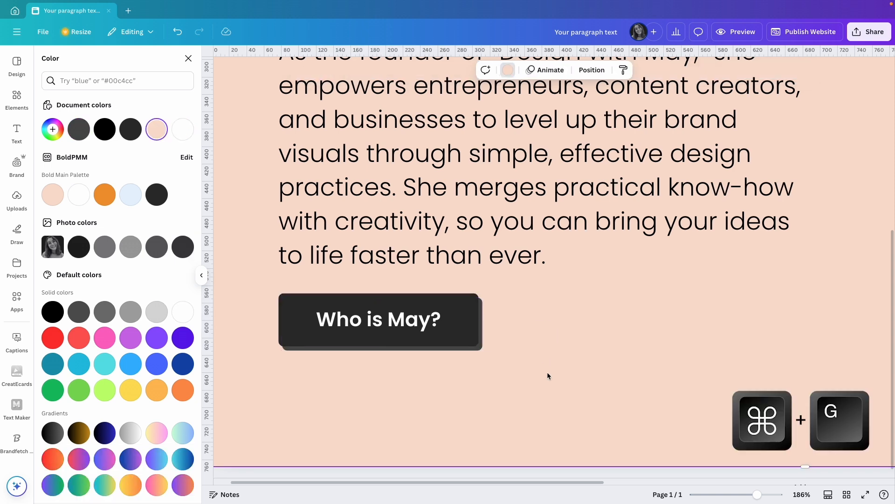
left_click_drag(571, 306, 362, 353)
left_click_drag(757, 494, 740, 495)
left_click(540, 347)
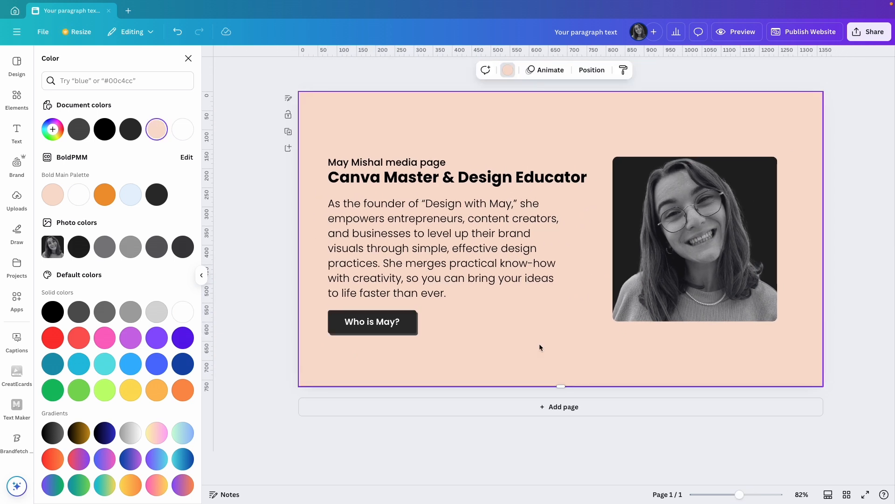
left_click_drag(460, 345, 390, 321)
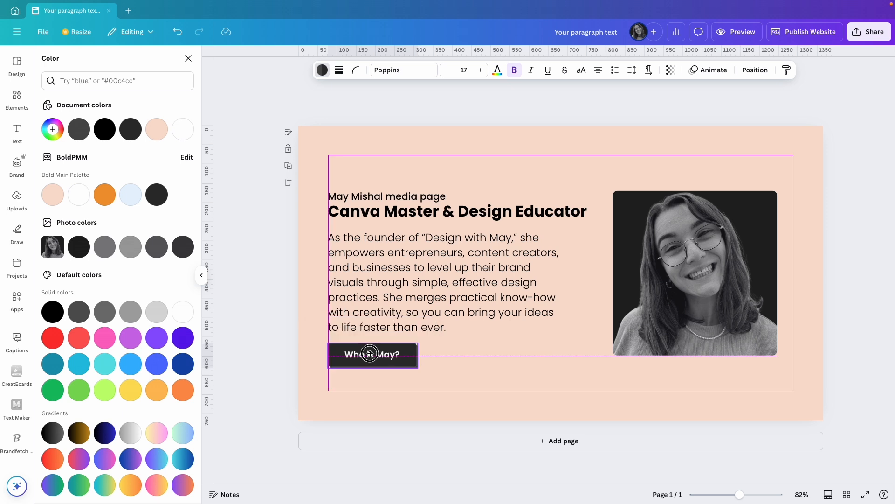
left_click(521, 373)
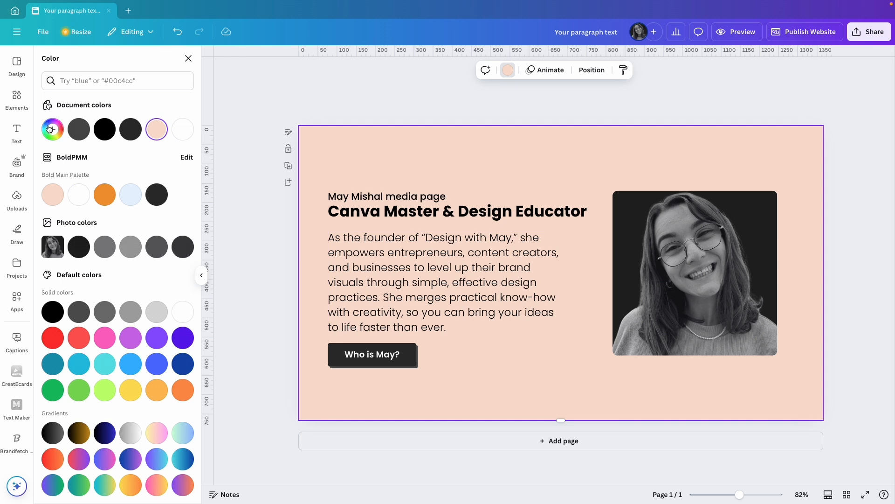
Search the elements library for "noise background" and try one of the results on the hero page
left_click(17, 96)
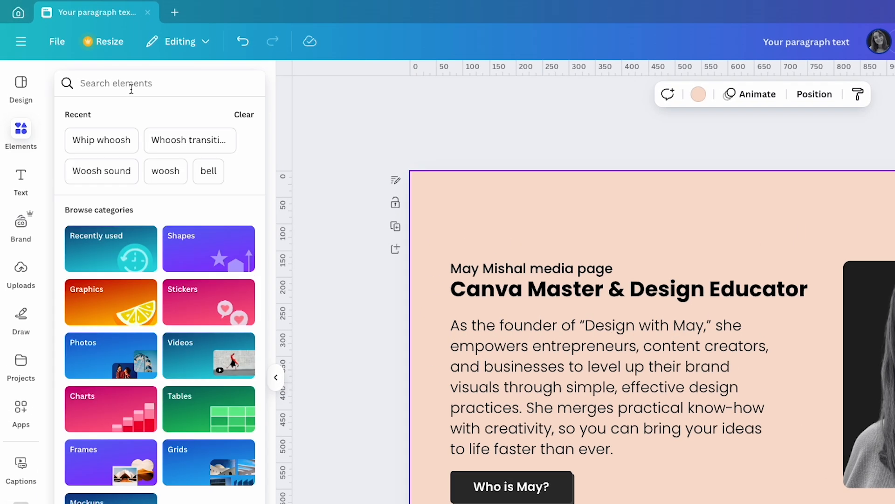
left_click(131, 89)
type("noise background")
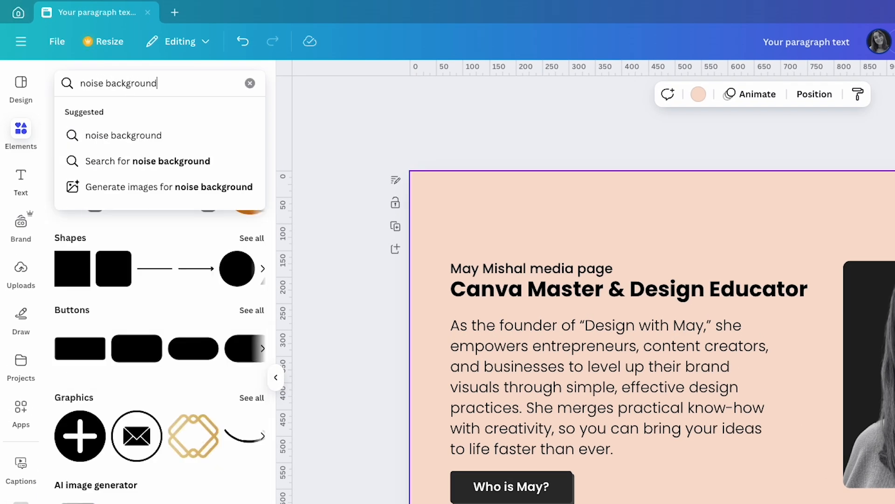
key("Return")
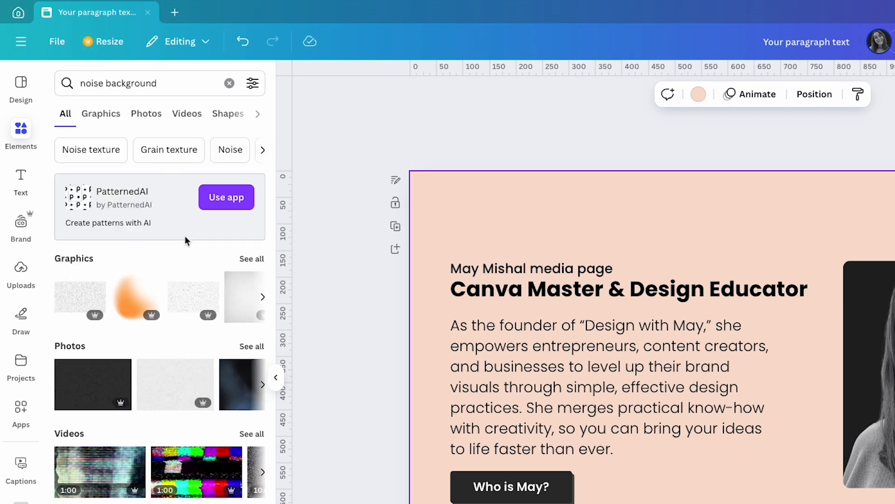
left_click(162, 492)
left_click_drag(797, 373, 520, 270)
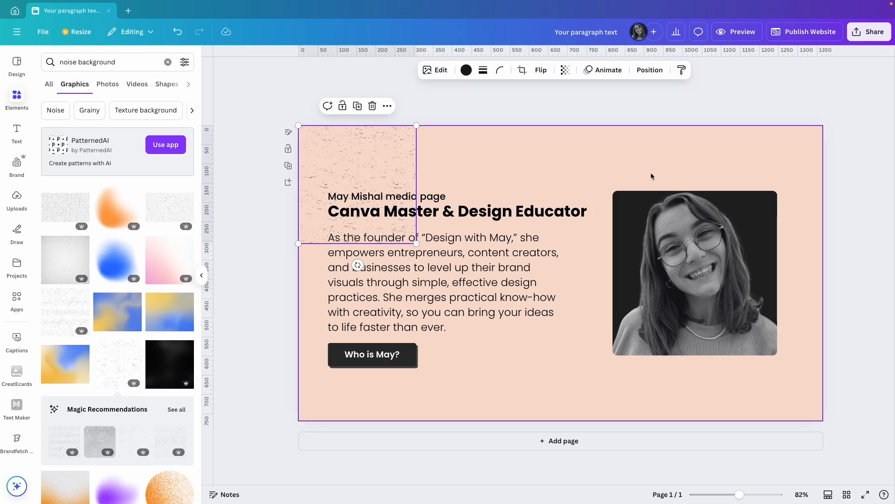
key("Delete")
Place the brand kit's noise texture graphic in the hero page's top-left corner and make it more transparent
left_click(18, 164)
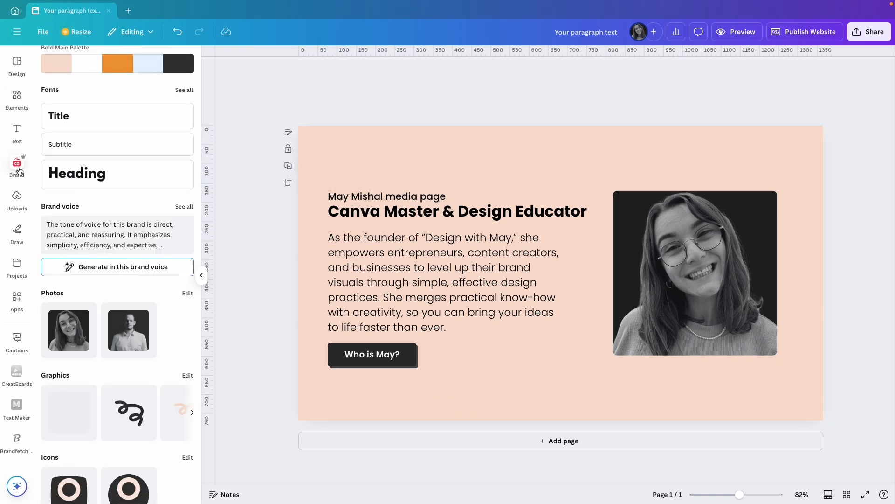
left_click(69, 413)
left_click_drag(564, 273, 373, 176)
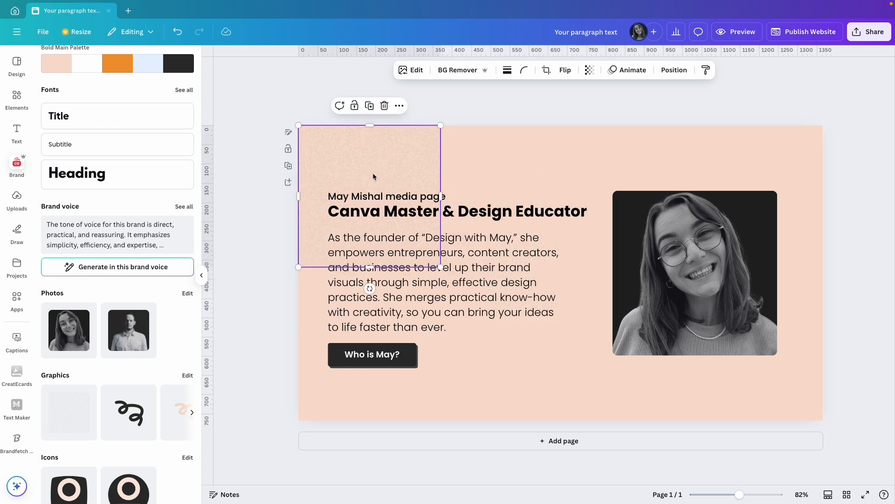
left_click(590, 70)
left_click_drag(612, 109, 573, 109)
left_click(504, 152)
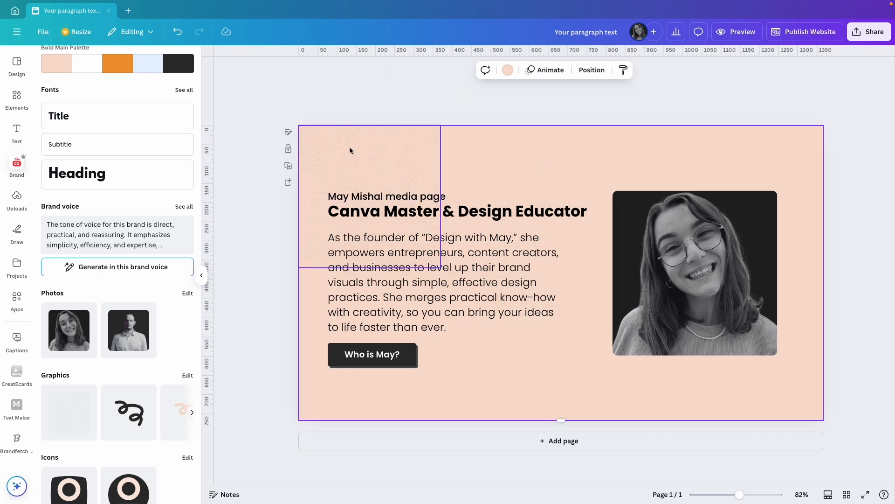
Tile copies of the noise texture across the upper half of the hero page and duplicate that row underneath
left_click_drag(358, 151, 643, 154)
left_click_drag(643, 154, 774, 161)
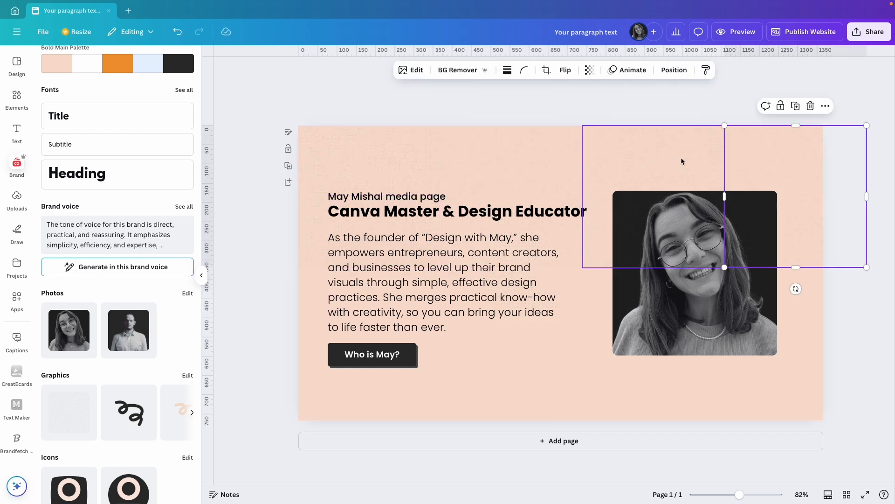
left_click(672, 159, "shift")
left_click(520, 155, "shift")
left_click(387, 153, "shift")
left_click_drag(386, 153, 385, 294)
Select all the texture tiles, scale them together to cover the whole hero page, and group them
left_click(345, 169, "shift")
left_click(494, 174, "shift")
left_click(639, 177, "shift")
left_click(739, 180, "shift")
left_click_drag(299, 410, 280, 426)
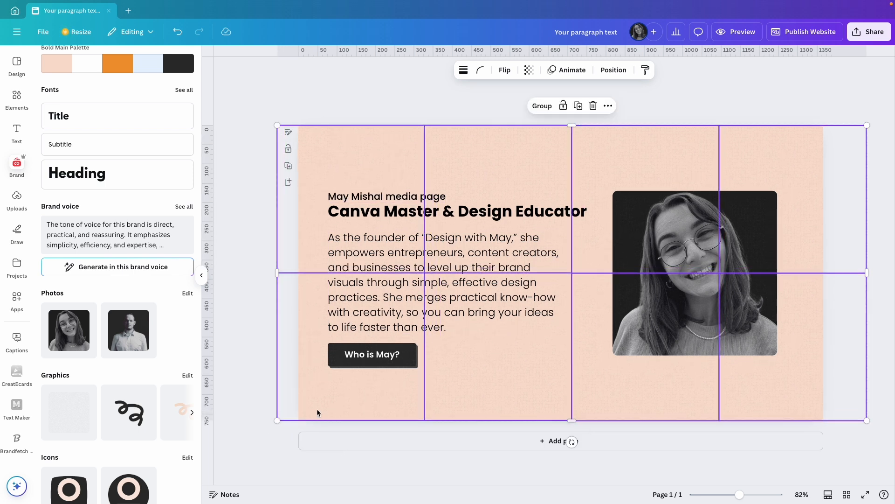
left_click(536, 105)
Move the grouped noise texture down the layer order, directly above the page background
left_click(601, 70)
left_click(157, 81)
left_click_drag(117, 227, 116, 303)
left_click(366, 84)
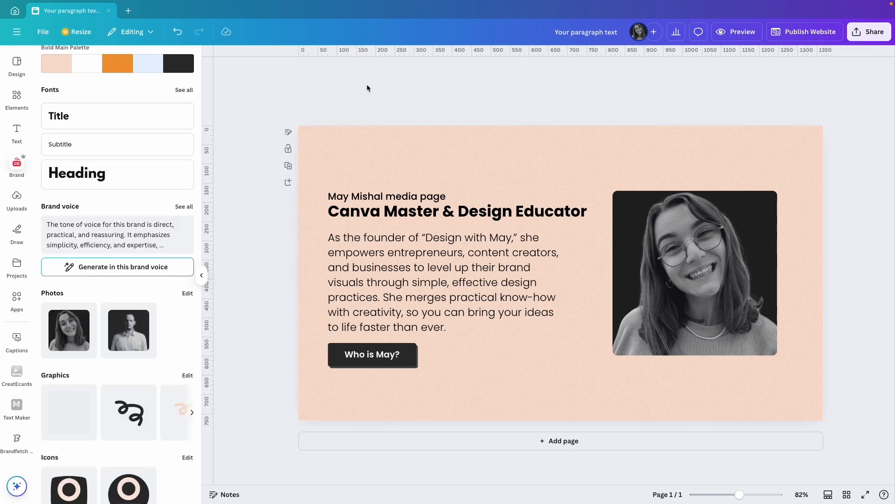
Check the left-edge alignment of the tagline, title and bio text together
left_click_drag(367, 88, 380, 205)
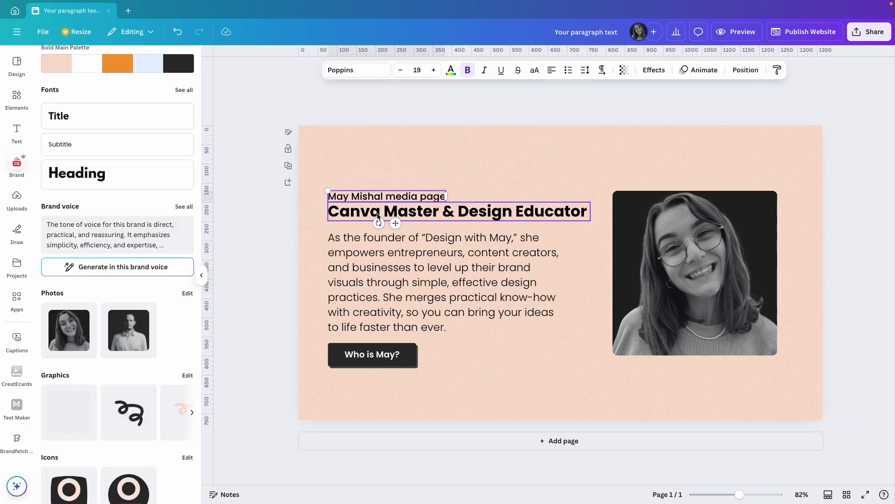
left_click(364, 282, "shift")
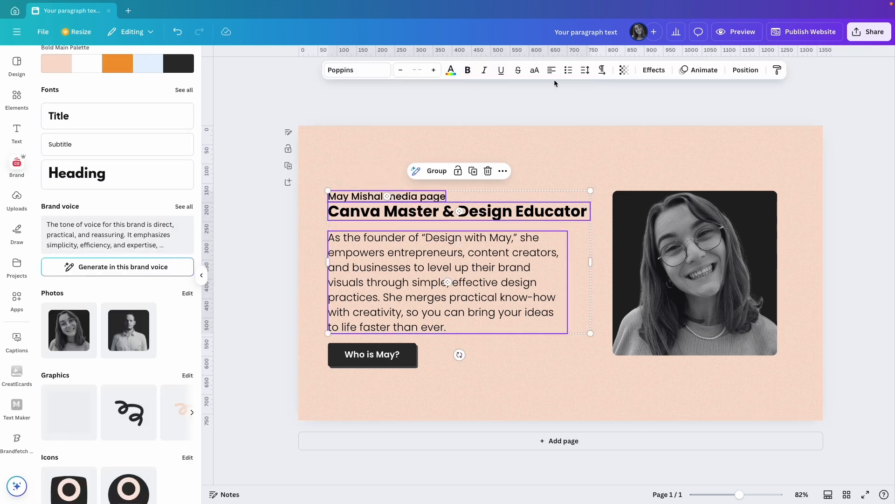
left_click(746, 70)
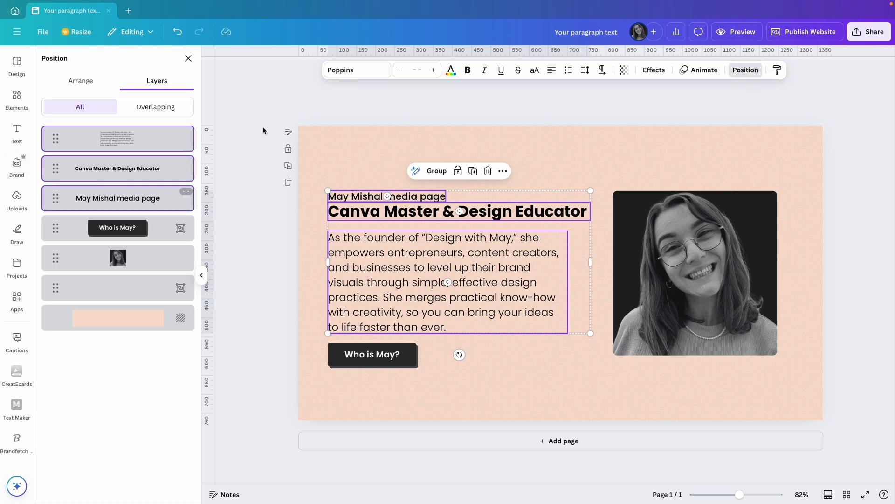
left_click(80, 82)
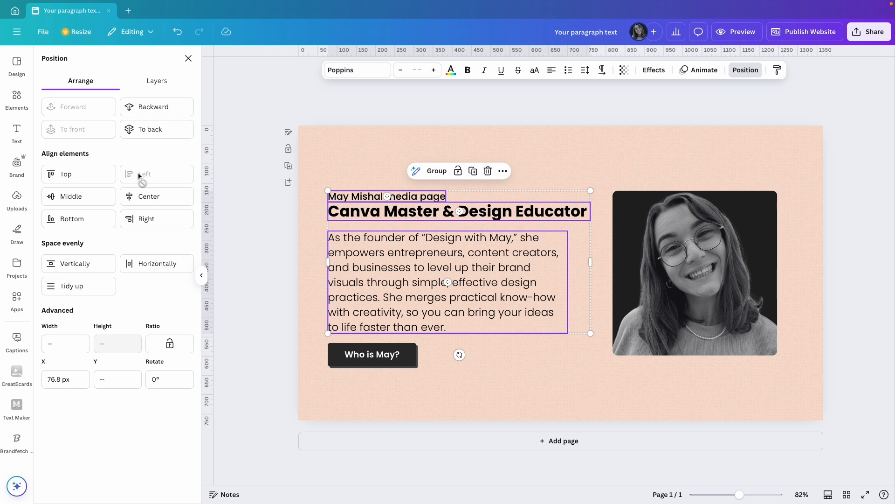
left_click(320, 111)
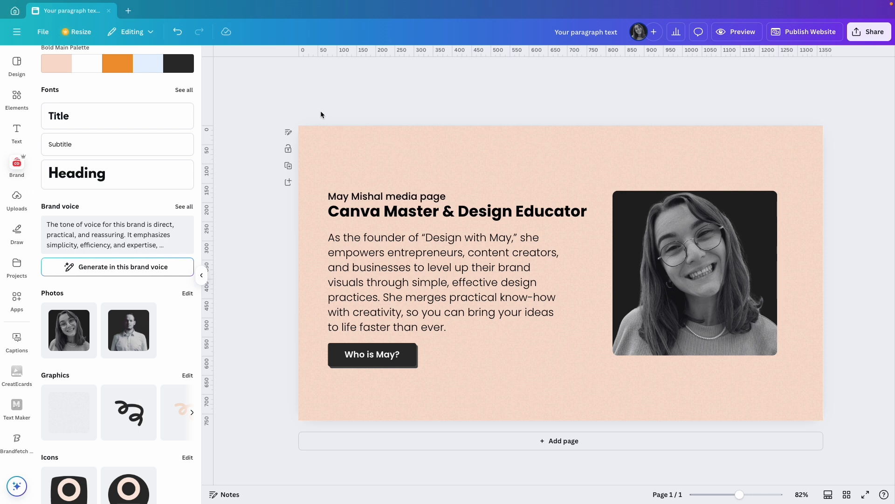
Add a second section below the hero as a black strip about 105 px tall
left_click(540, 441)
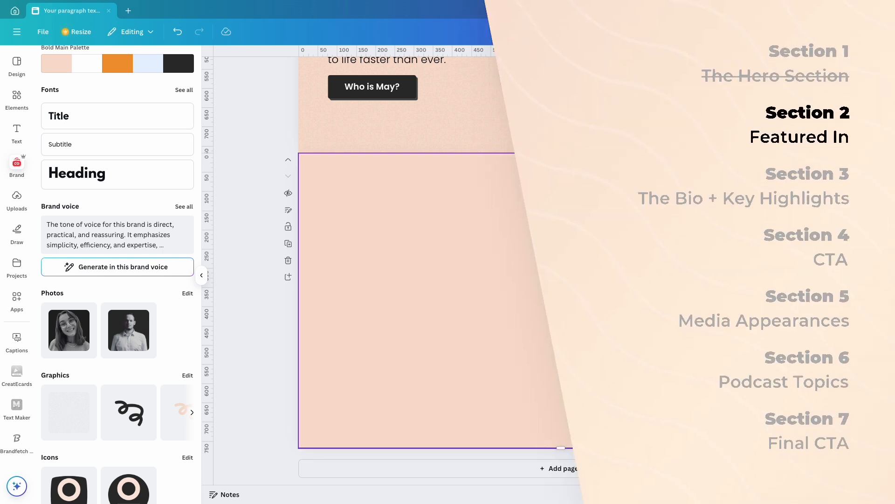
left_click_drag(561, 448, 548, 324)
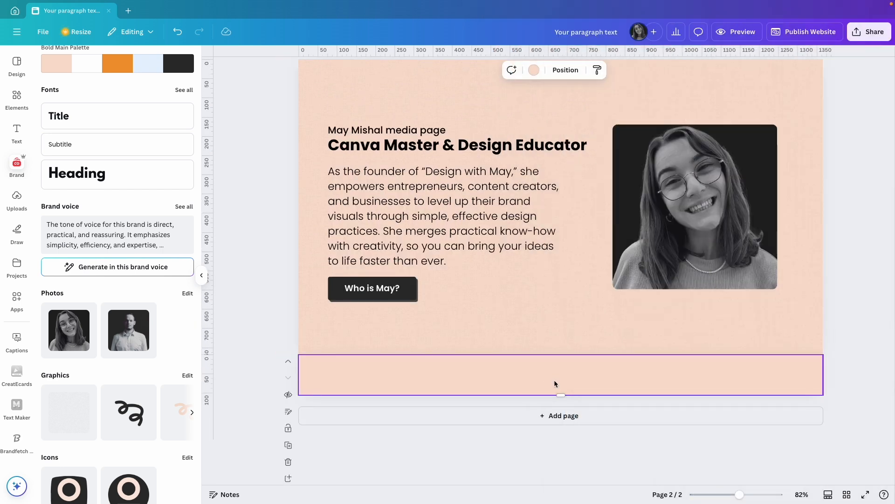
left_click(534, 70)
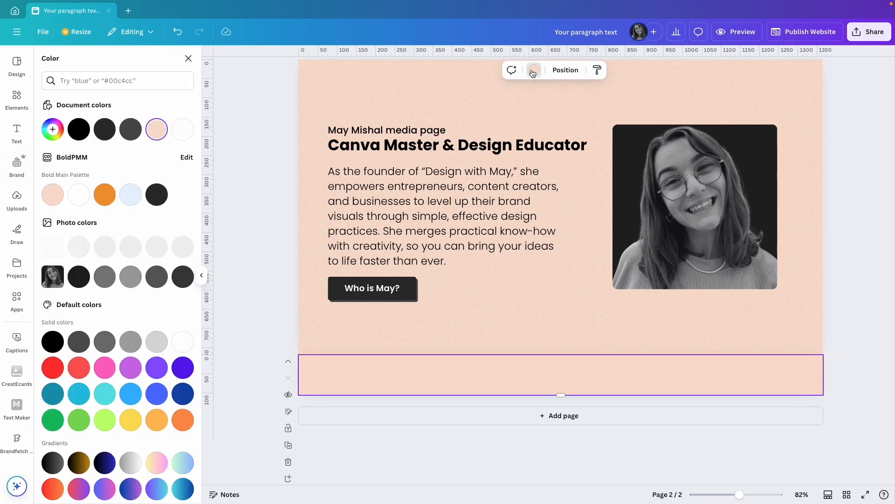
left_click(79, 130)
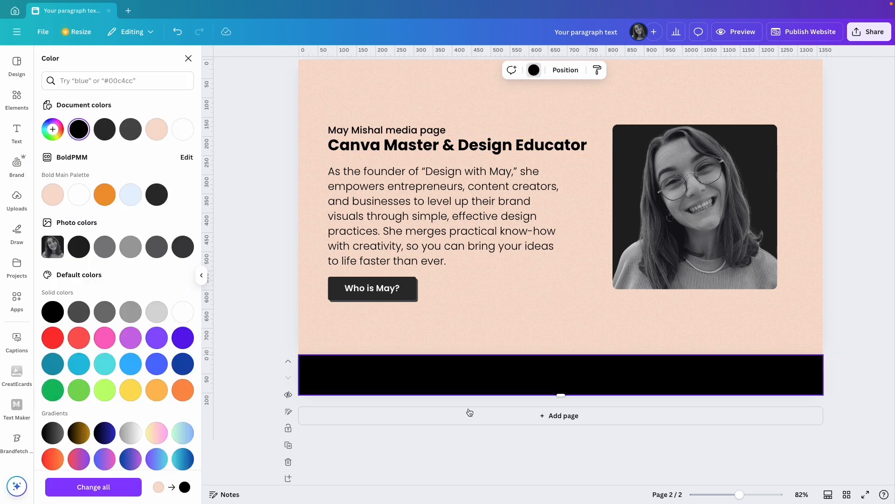
Add the text "Featured in" near the left end of the black strip
key("t")
left_click_drag(394, 400, 368, 400)
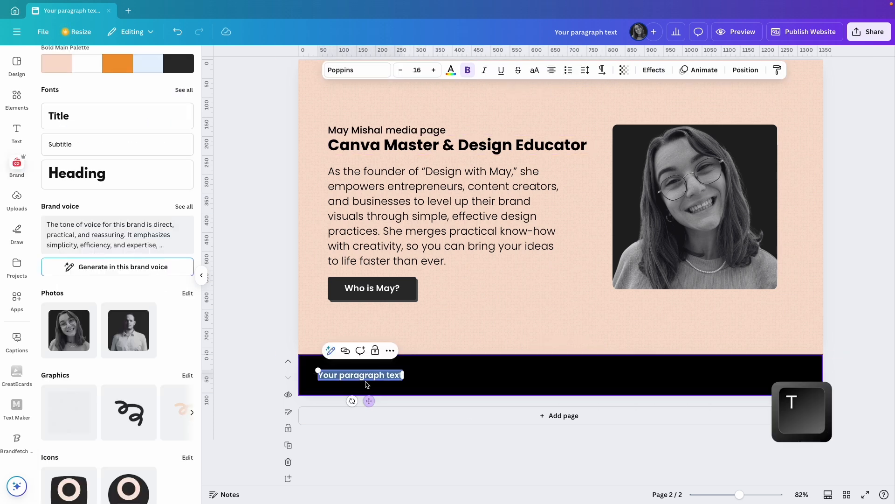
type("Featured in")
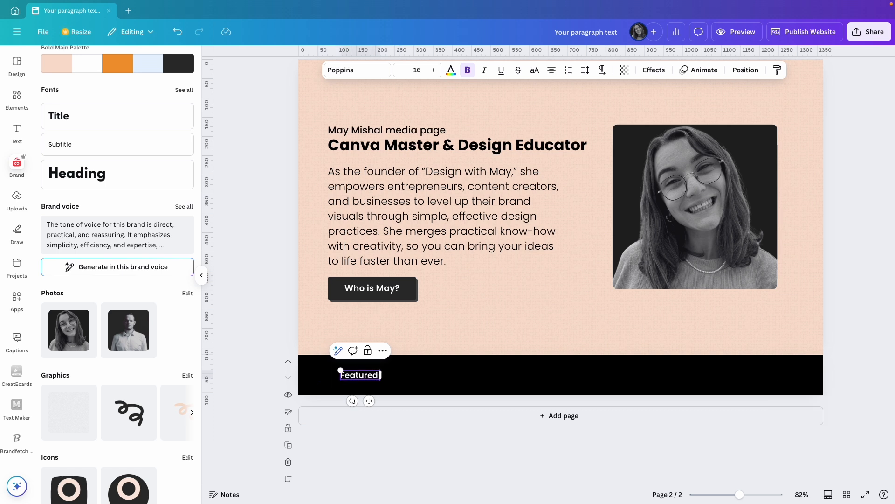
scroll(380, 380, "up", 1)
Set the "Featured in" text in Anton, enlarge it slightly, and move it closer to the strip's left edge
triple_click(369, 383)
left_click(346, 73)
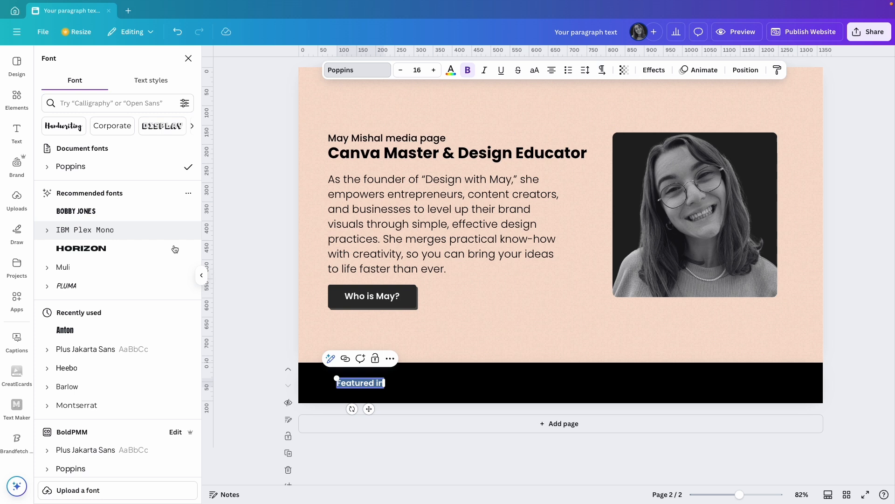
left_click(72, 332)
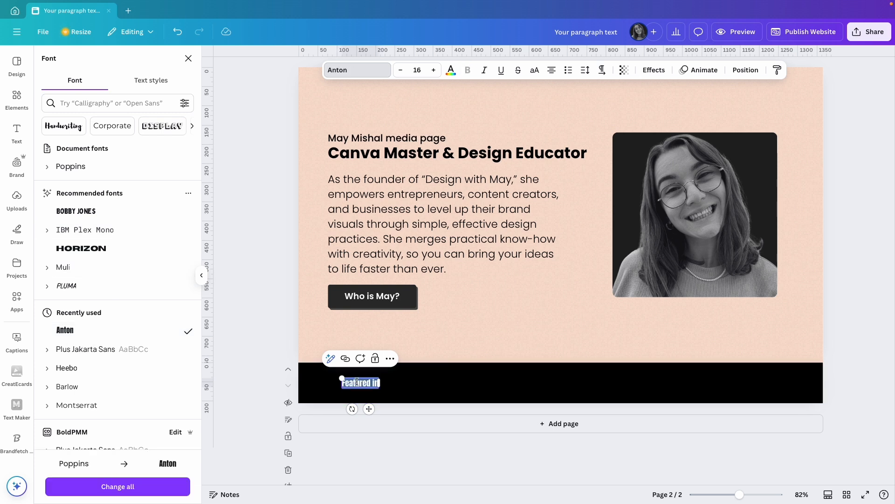
left_click(434, 70)
left_click(434, 70)
left_click(434, 70)
left_click(434, 70)
left_click(434, 70)
left_click_drag(370, 411, 352, 408)
left_click(372, 377)
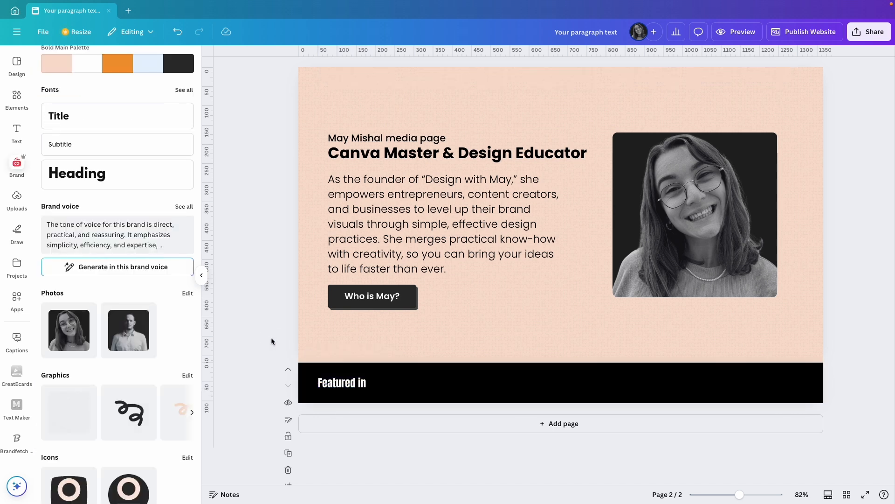
left_click(271, 341)
Place the uploaded thefutur, DEMAGSIGN and HubSpot logos on the black strip, scaled to fit in a row after "Featured in"
scroll(157, 334, "down", 1)
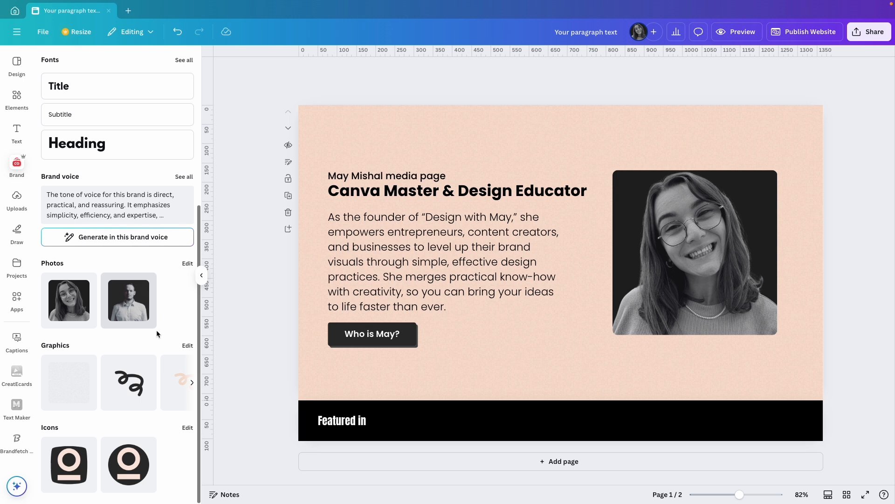
scroll(158, 334, "up", 5)
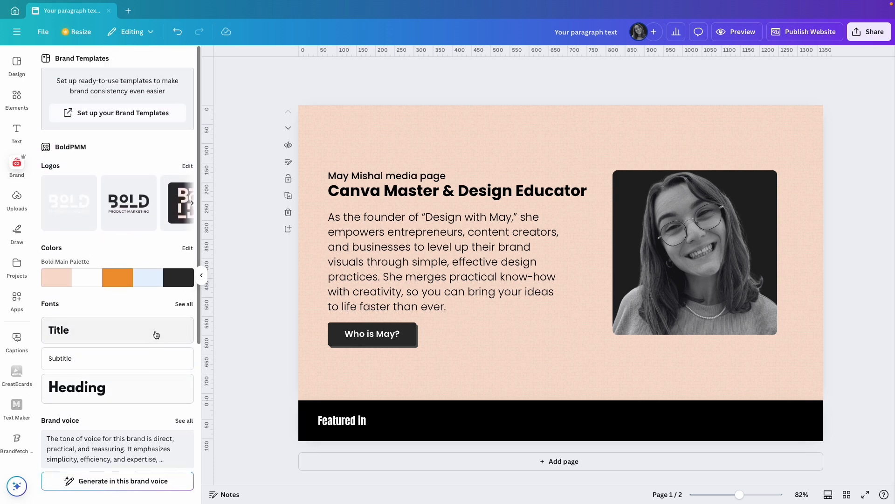
left_click(18, 198)
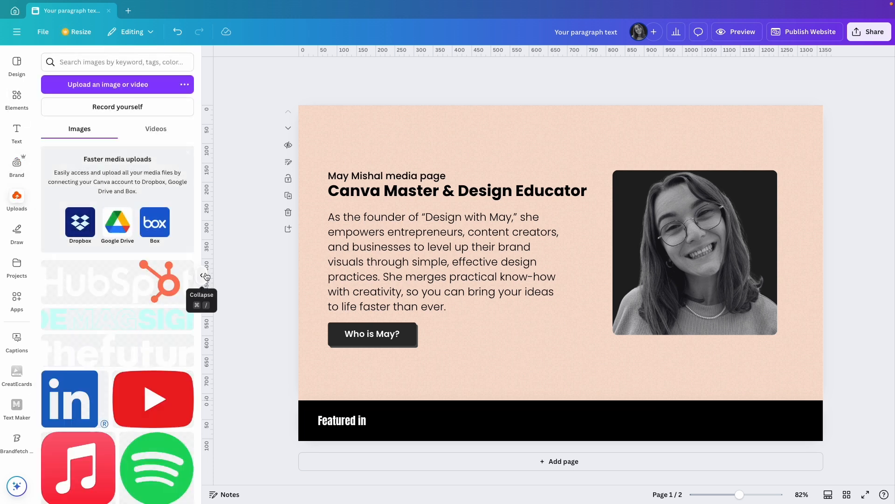
left_click(132, 354)
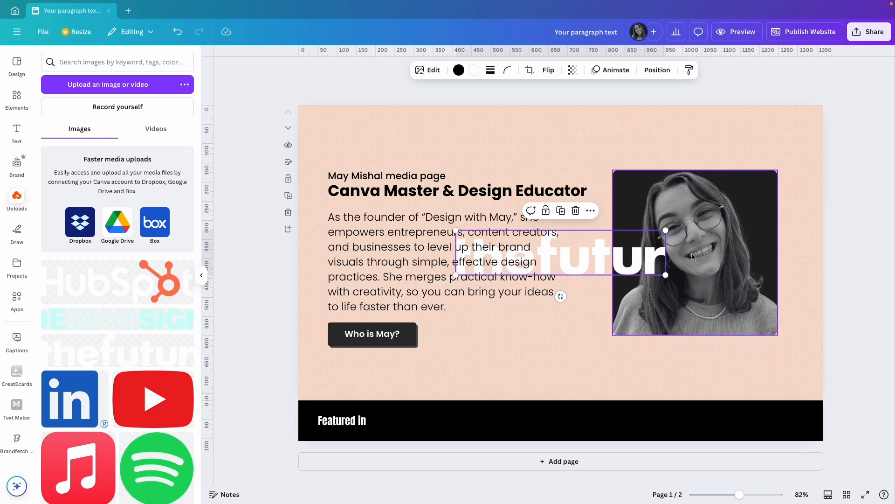
left_click_drag(666, 230, 514, 416)
left_click(167, 327)
left_click_drag(633, 429, 728, 420)
left_click(163, 286)
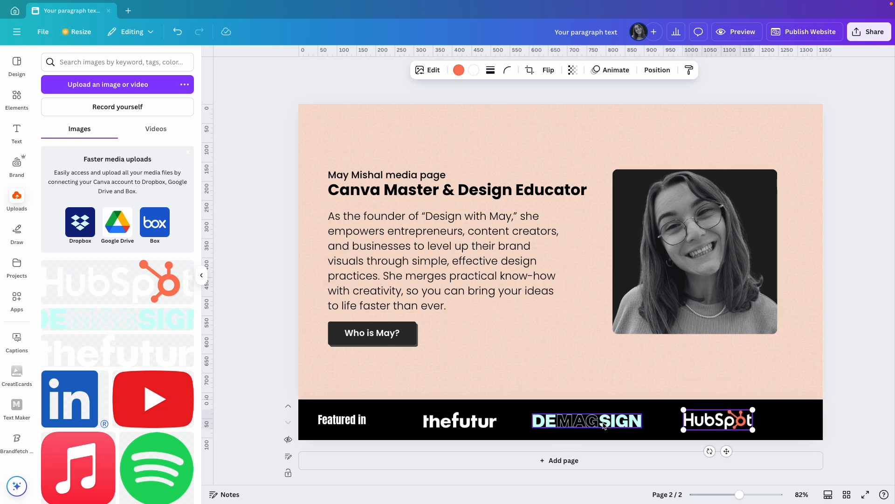
Align the three logos on the black strip by their middles and space them evenly horizontally
left_click(604, 424, "shift")
left_click(462, 422, "shift")
left_click(614, 70)
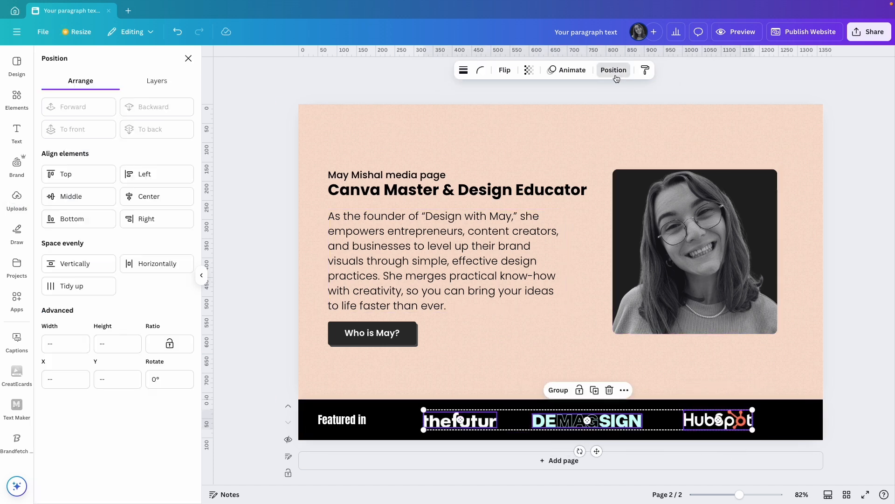
left_click(77, 202)
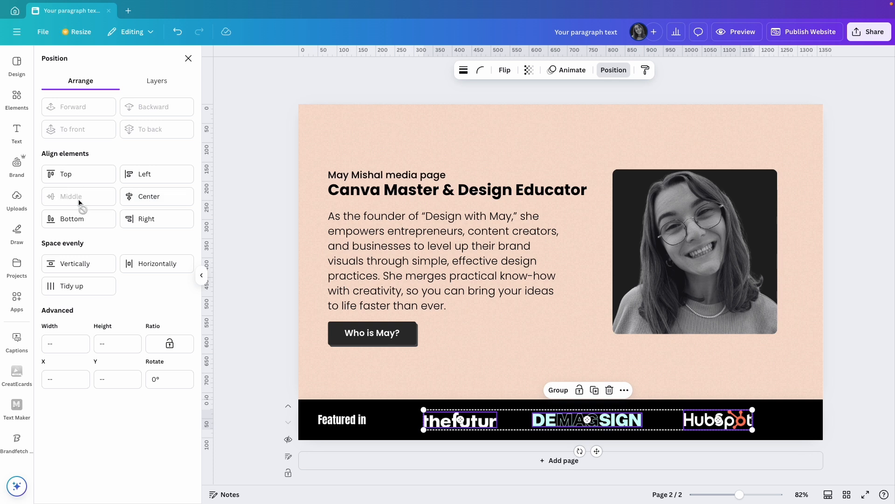
left_click(149, 263)
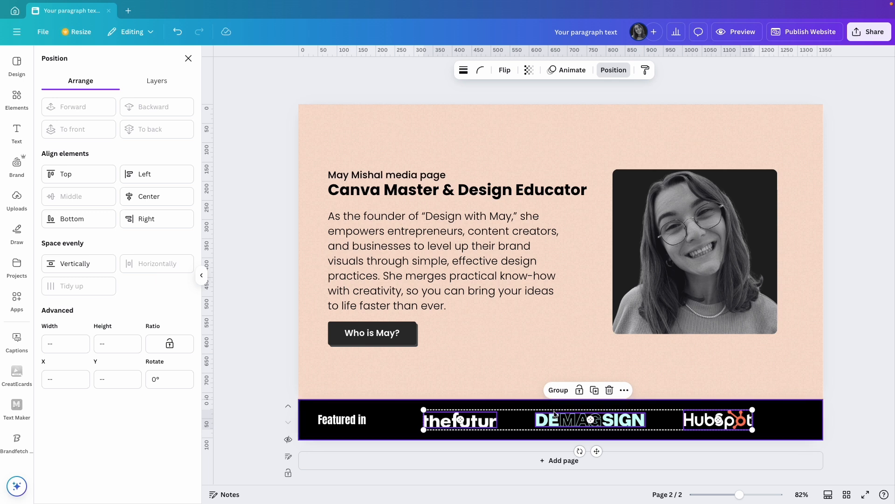
Scale the three selected logos down slightly together and shift them a little farther from the "Featured in" text
left_click_drag(488, 419, 491, 421)
left_click_drag(427, 410, 458, 422)
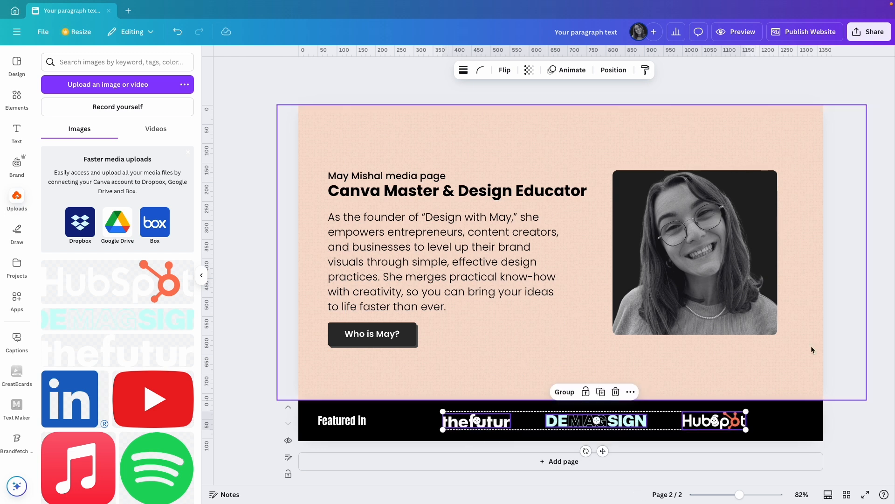
left_click(859, 390)
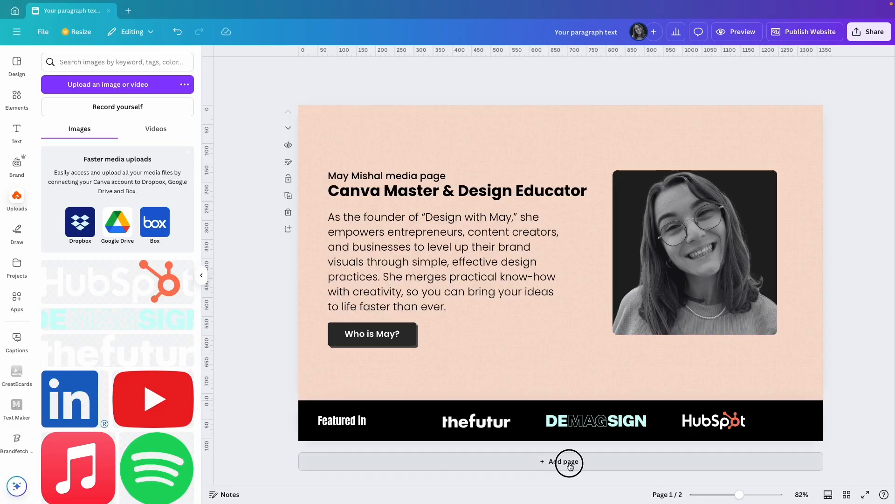
Add a third section about 675 px tall below the black strip and set its background to a pale pinkish grey, #F1EAEA
left_click(567, 461)
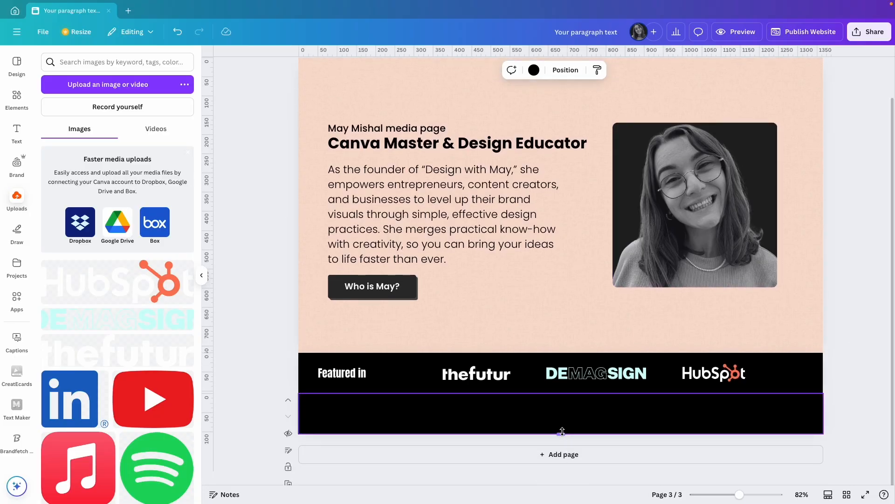
left_click_drag(560, 434, 558, 458)
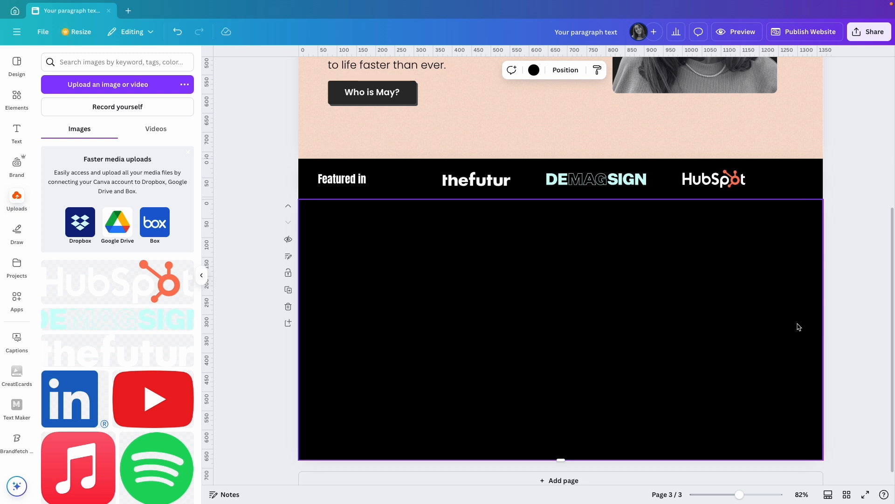
left_click(534, 72)
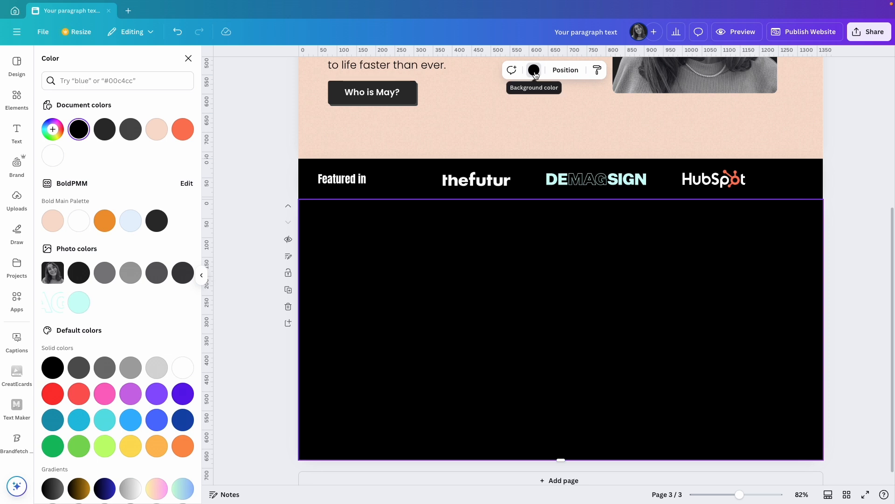
left_click(79, 220)
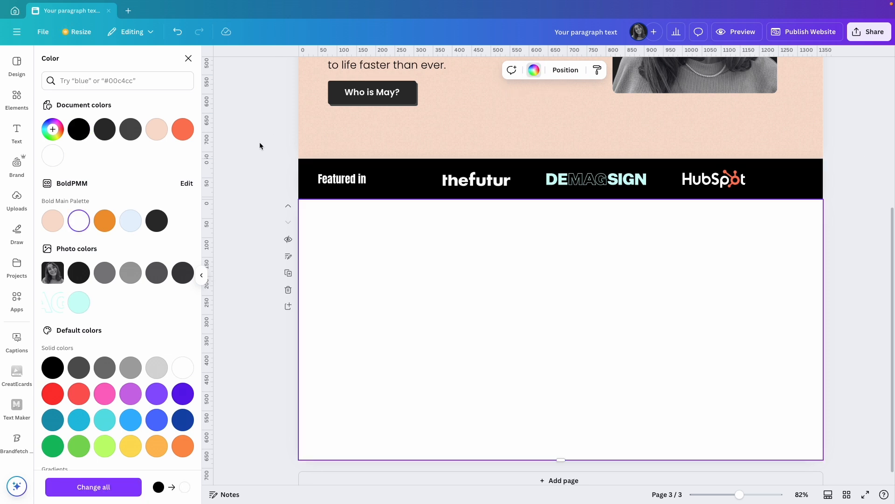
left_click(53, 129)
left_click_drag(54, 182, 53, 177)
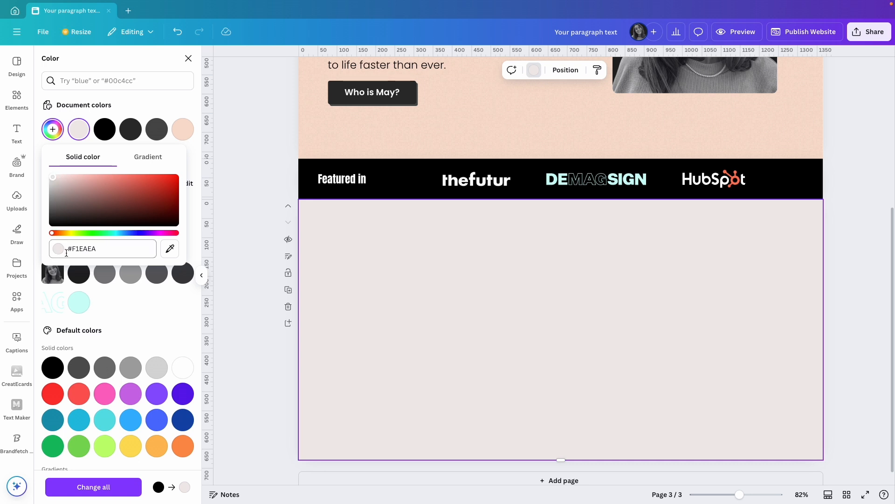
left_click(194, 156)
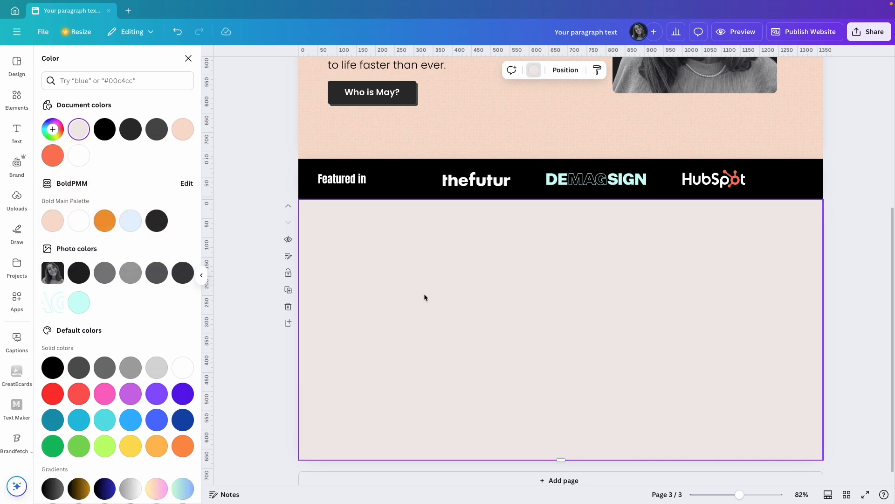
Add the text "Biography" near the upper-left corner of the new section
key("t")
left_click_drag(570, 355, 358, 245)
type("Biography")
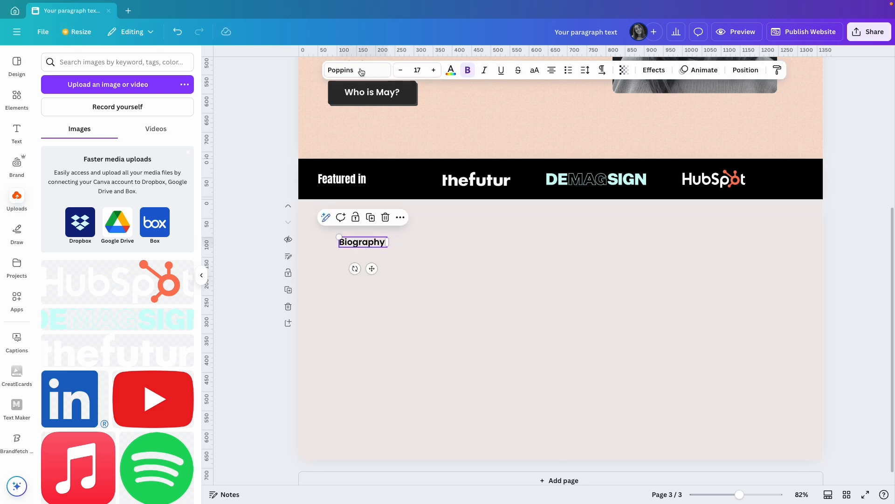
Set the "Biography" label to size 19 in the brand orange and nudge it slightly up and to the right
left_click(358, 70)
left_click(47, 185)
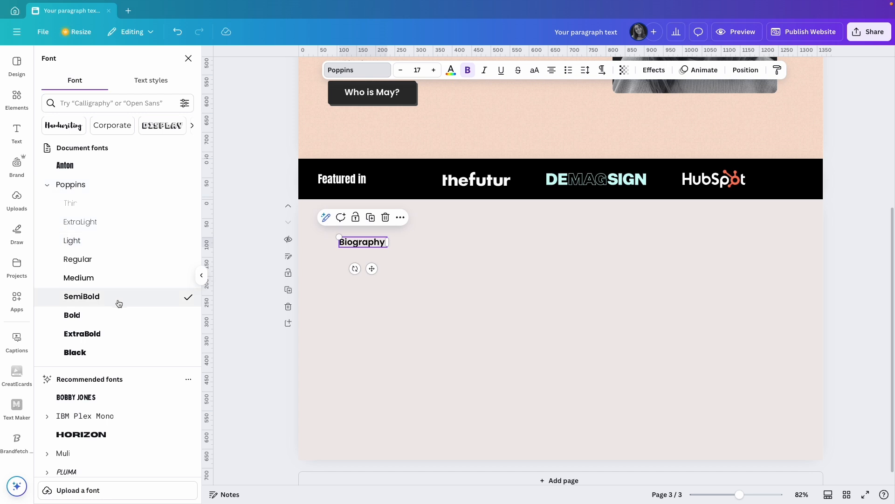
left_click(434, 70)
left_click(434, 70)
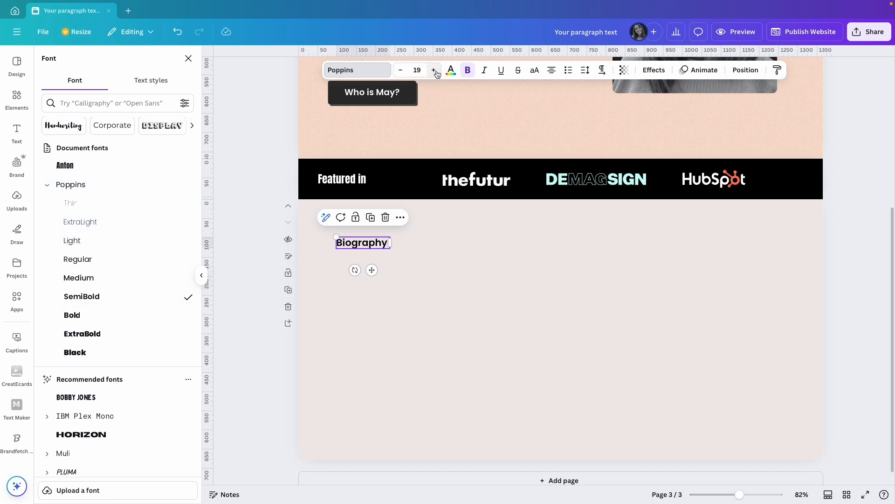
left_click(451, 71)
left_click(105, 220)
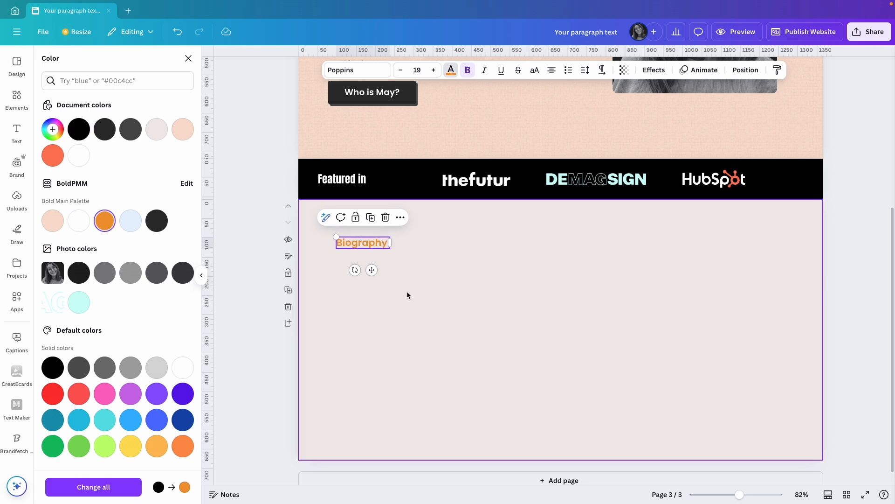
left_click_drag(372, 269, 375, 268)
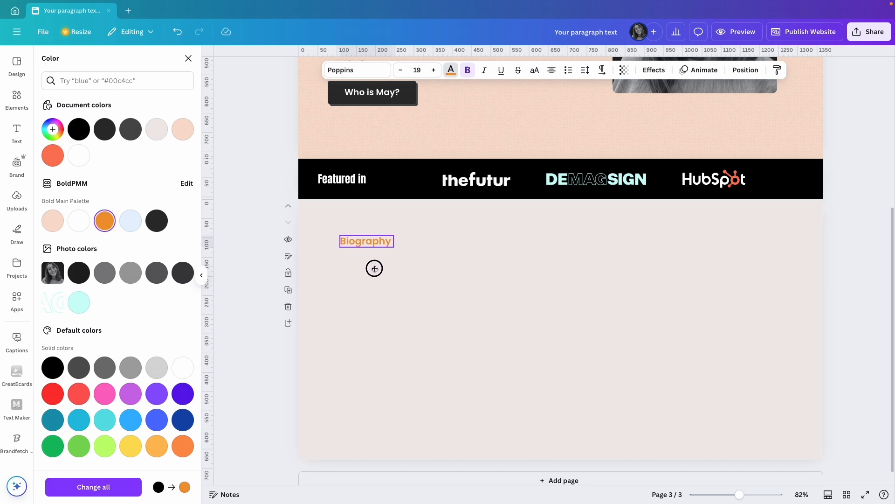
left_click(415, 270)
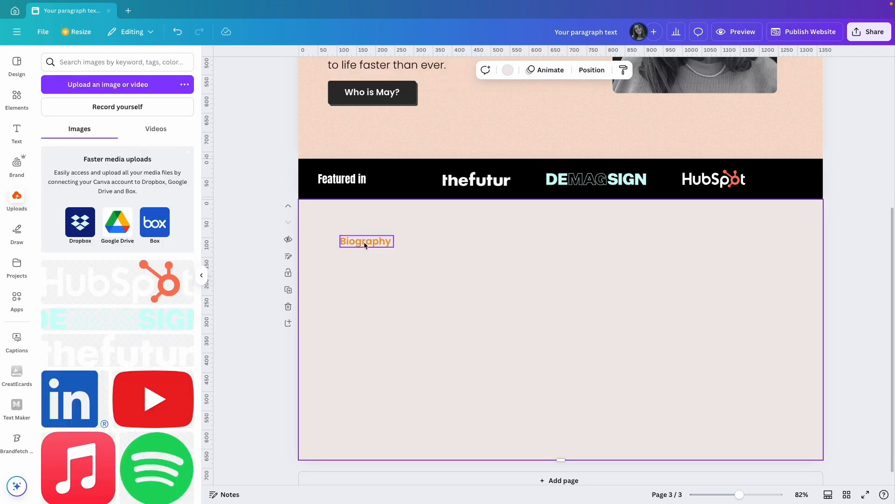
Duplicate the "Biography" label directly below it and replace the copy's text with the question used on the hero button
left_click_drag(365, 245, 366, 261)
double_click(365, 261)
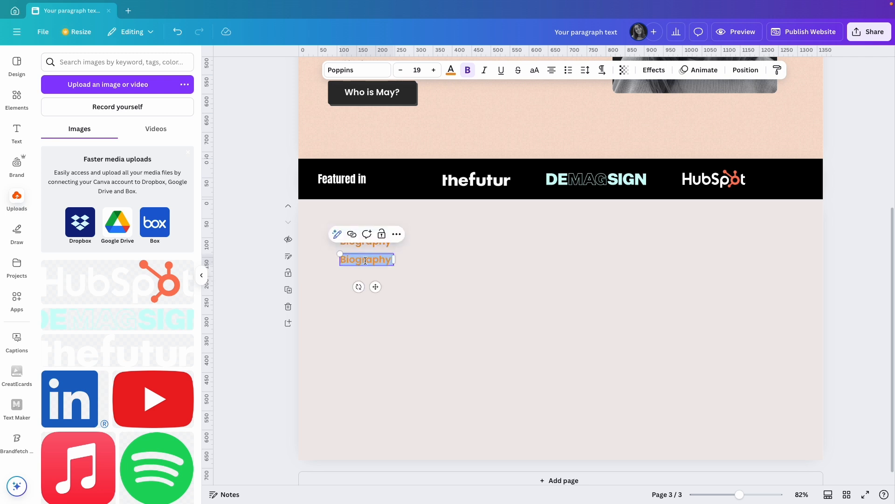
type("Who is May?")
left_click(444, 265)
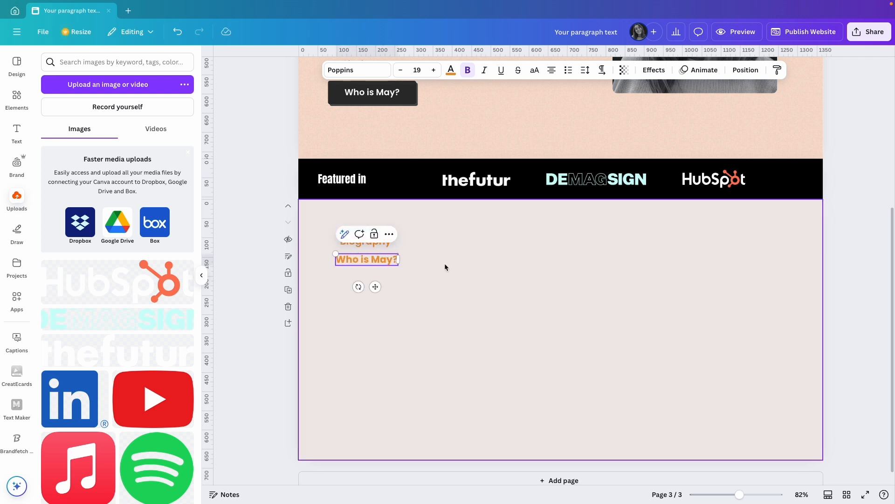
Left-align the text of both the "Biography" label and the question heading
left_click(370, 262)
left_click(363, 243, "shift")
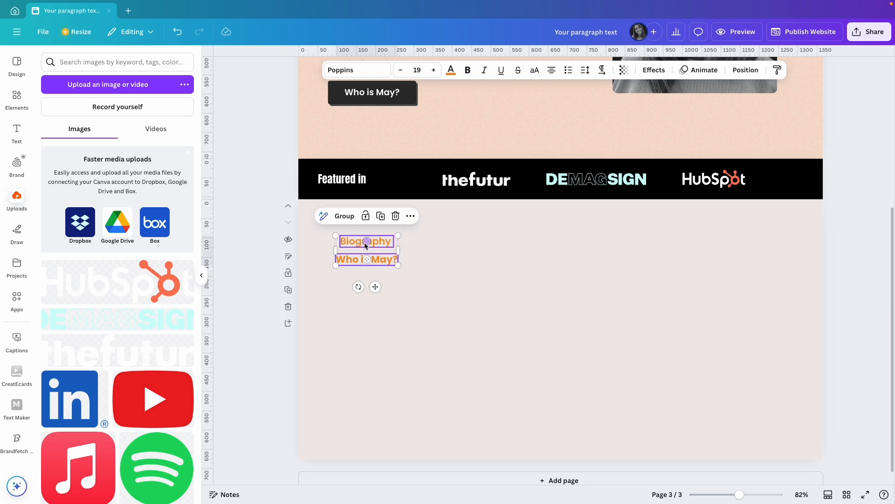
left_click(552, 70)
left_click(462, 254)
Set the question heading to size 31 in black and line up its left edge with the "Biography" label
left_click(377, 262)
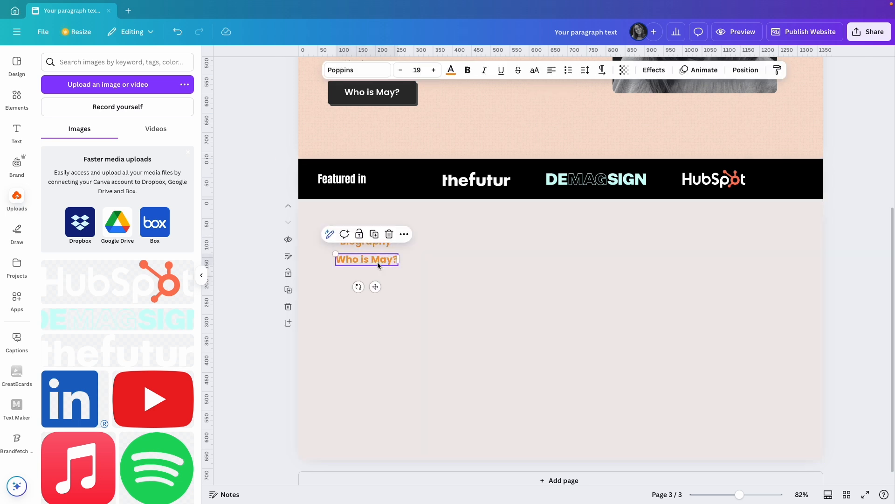
left_click(437, 70)
left_click(437, 70)
left_click(437, 70)
left_click(437, 70)
left_click(451, 70)
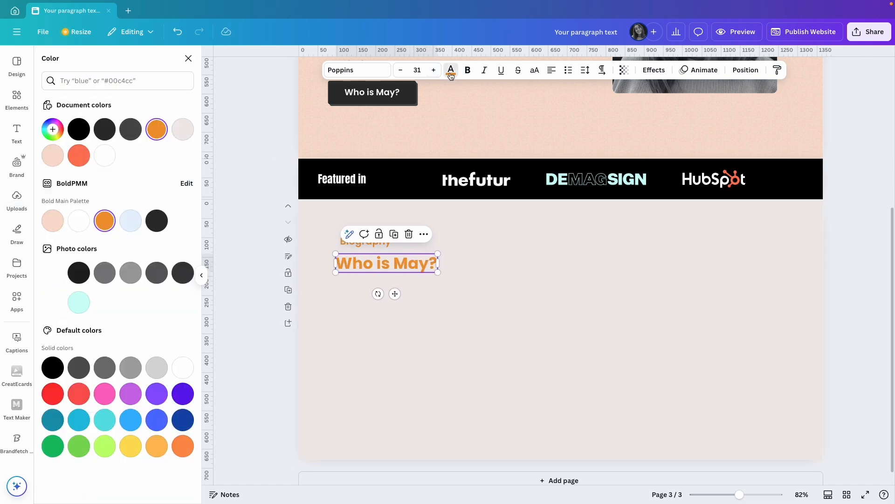
left_click(79, 129)
left_click(439, 335)
left_click(377, 262)
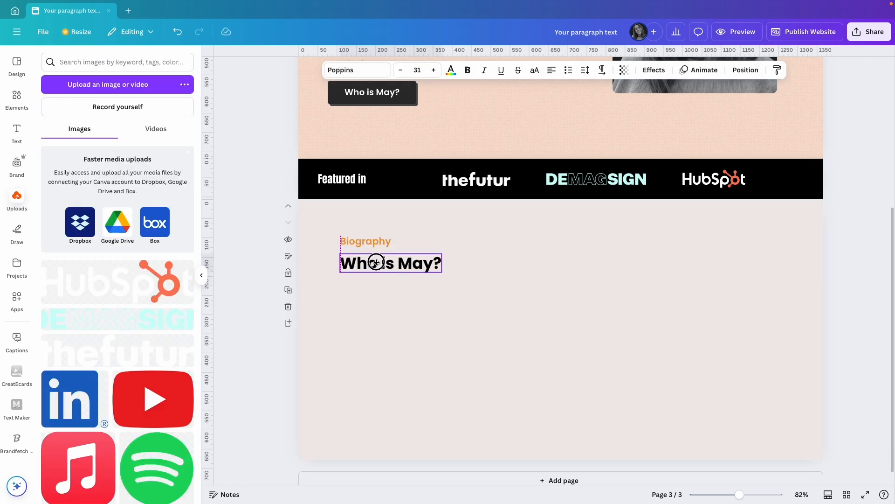
Duplicate the question heading just below itself and replace the copy's text with the copied biography paragraph
left_click_drag(373, 264, 372, 287)
triple_click(373, 287)
type("May is a Canva expert and design coach who has helped over 5K subscribers on YouTube transform their visual game. With her signature no-fluff approach, she’s produced tutorials, courses, and step-by-step guides that have reached 1M+ impressions on LinkedIn. May’s passion lies in bridging the gap between everyday creators and powerful design hacks that make a real impact.")
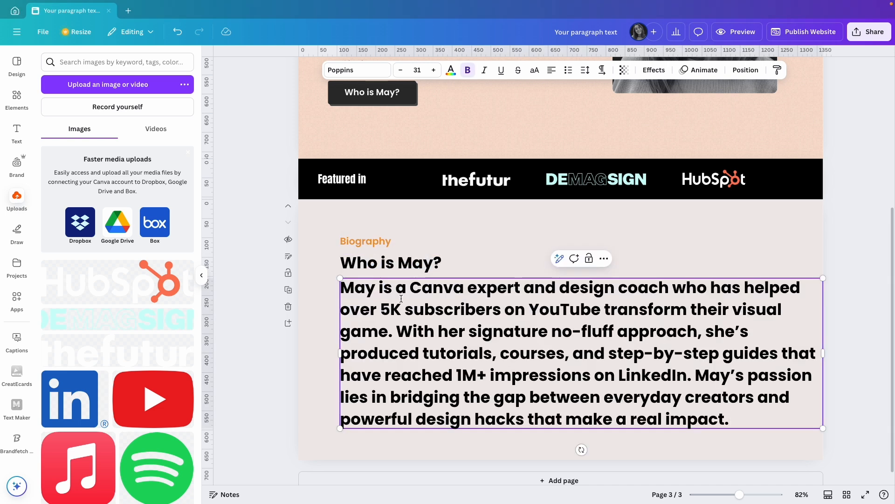
Set the whole biography paragraph to size 19 in Poppins Light
key("ctrl+a")
left_click(417, 69)
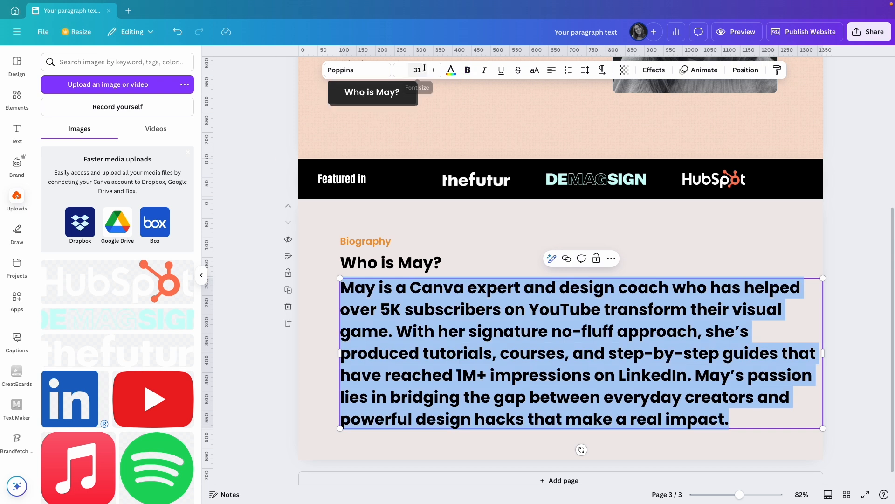
type("1")
key("Return")
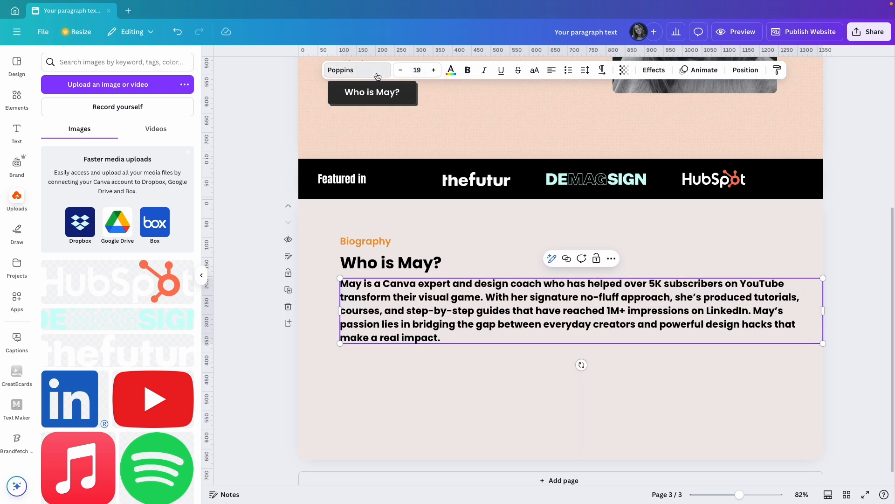
left_click(357, 70)
left_click(48, 186)
left_click(87, 241)
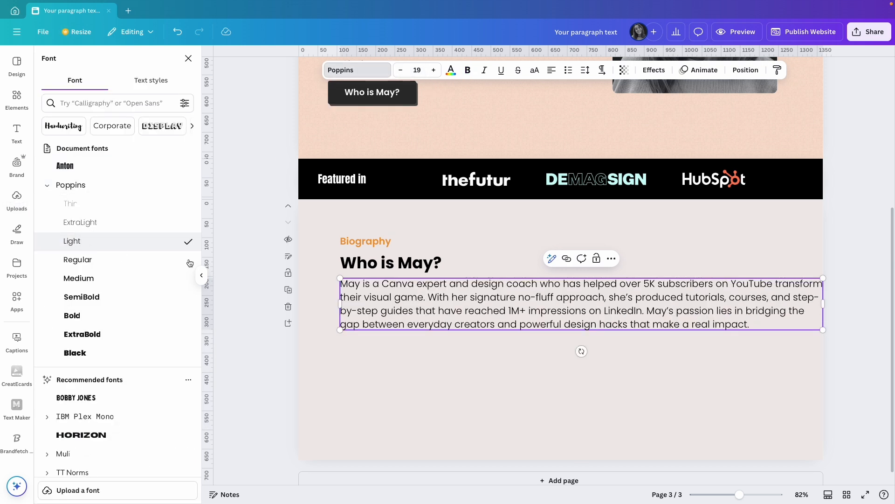
Narrow the biography paragraph to about 555 px wide and move the heading and paragraph up to tighten the spacing under "Biography"
left_click_drag(823, 310, 556, 315)
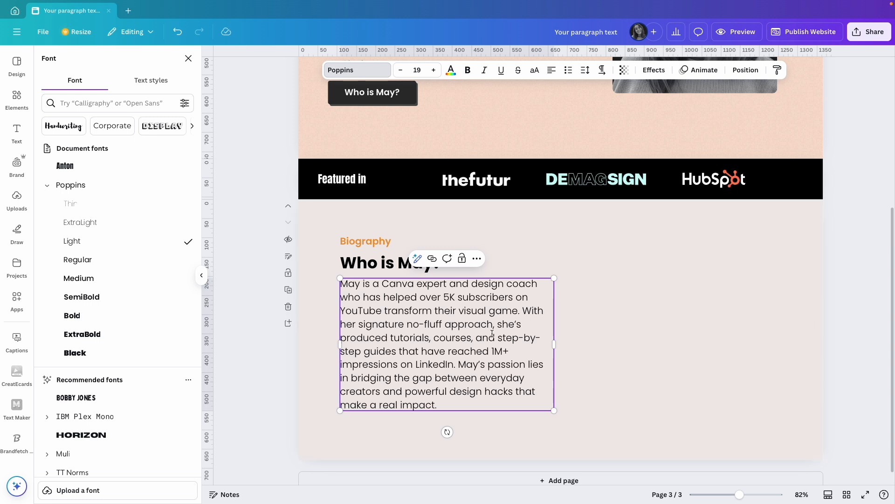
left_click(603, 337)
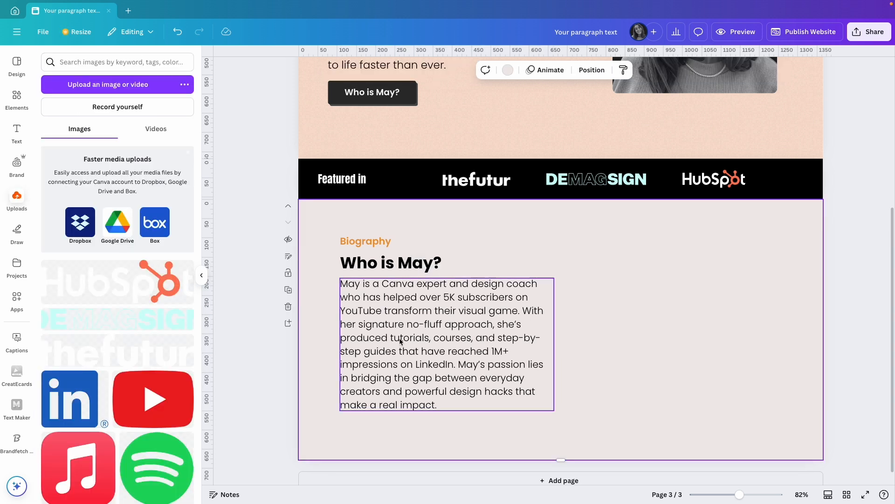
left_click(359, 263)
left_click_drag(374, 286, 373, 281)
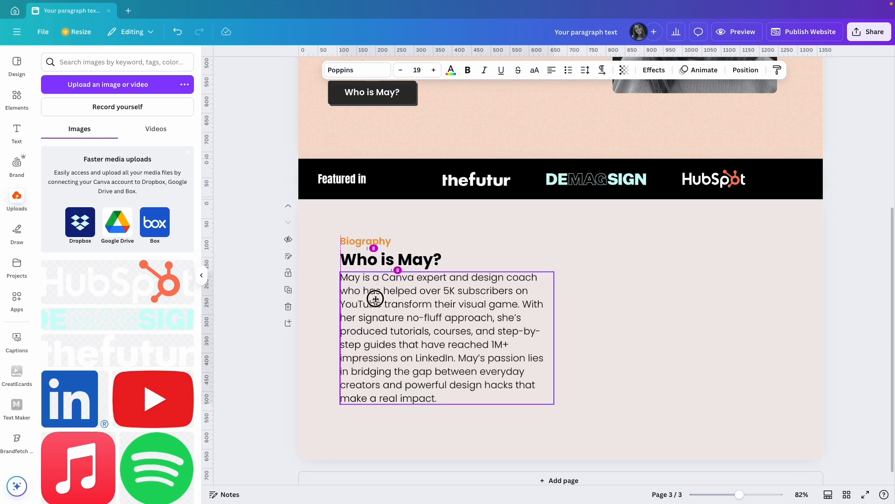
Duplicate the "Biography" label, question heading and paragraph together as a second column, level with the originals
left_click(621, 310)
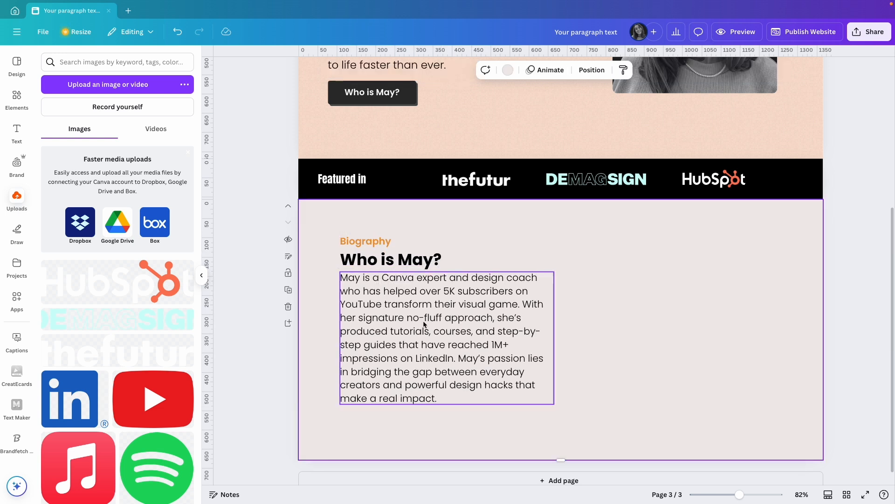
left_click(363, 243)
left_click(367, 260, "shift")
left_click(374, 296, "shift")
left_click_drag(370, 313, 609, 311)
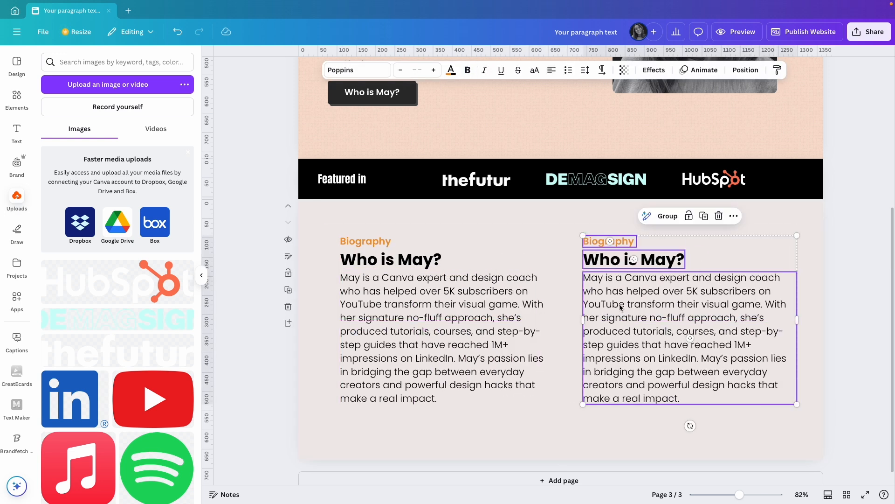
Change the second column's label to "Resources" and its heading to "Highlights"
double_click(606, 241)
type("Resources")
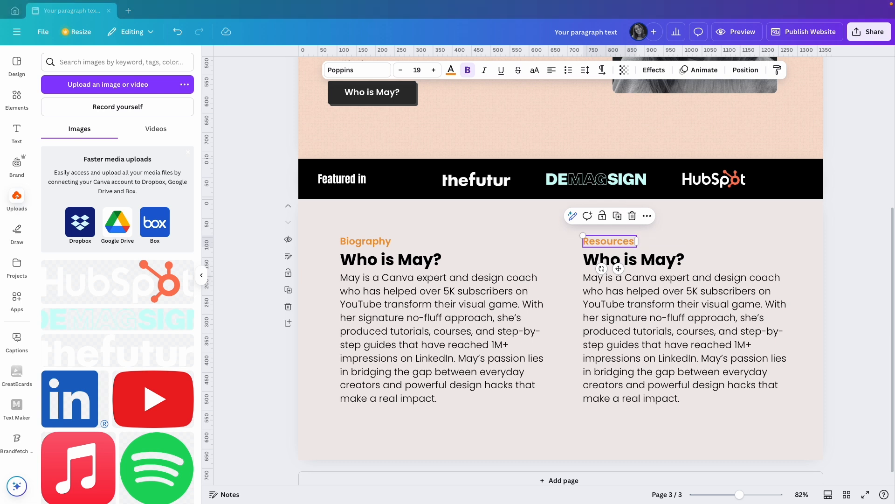
double_click(629, 260)
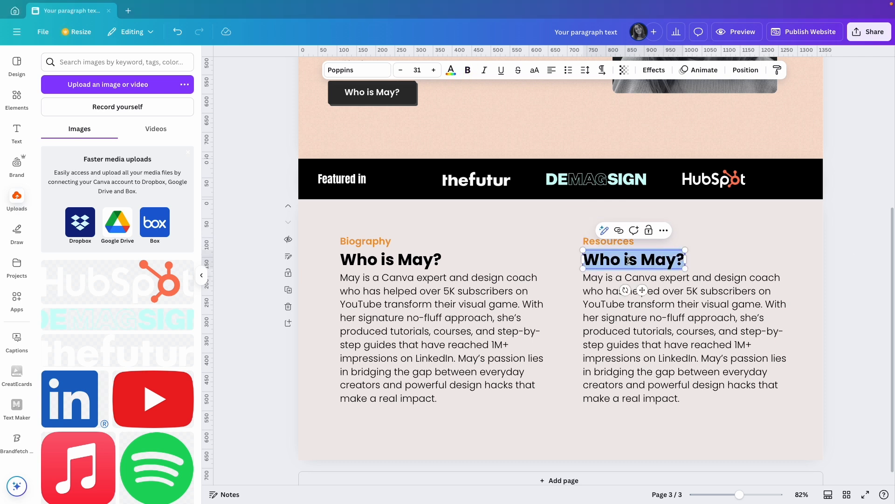
type("Highlights")
Replace the paragraph under "Highlights" with the copied highlights text and format it as a bulleted list
double_click(632, 366)
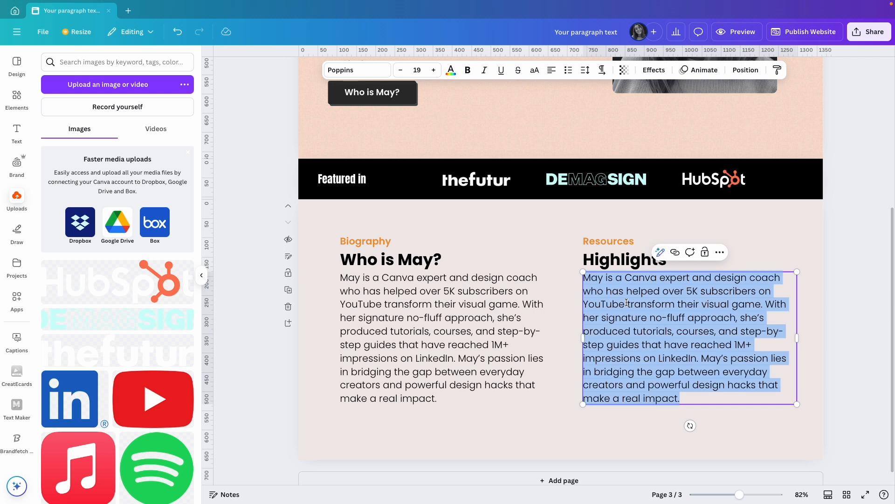
type("Founder of \"Design with May\": A go-to resource for practical, bite-sized design tutorials. Global Reach: Over 1M+ impressions across platforms, connecting with creators worldwide. Entrepreneurial Spirit: Constantly developing new tools and templates to help brands stand out. Technical Savvy: Deep understanding of Canva’s features, plus automation hacks that save time. Passionate Creator: Committed to transforming complex design tasks into accessible steps. Community Builder: Actively fosters a supportive community of learners and design enthusiasts.")
key("ctrl+shift+8")
left_click(632, 368)
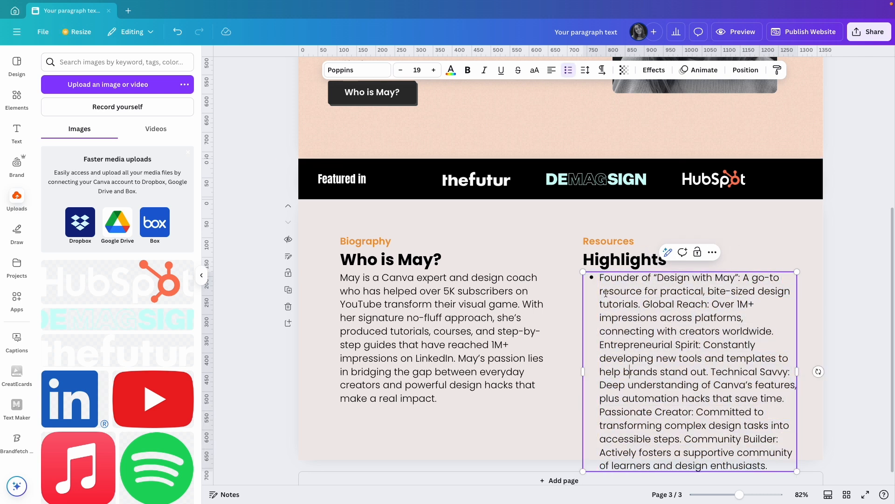
Break the highlights text into six separate bullets, from "Founder" through "Community Builder"
left_click(640, 306)
key("Return")
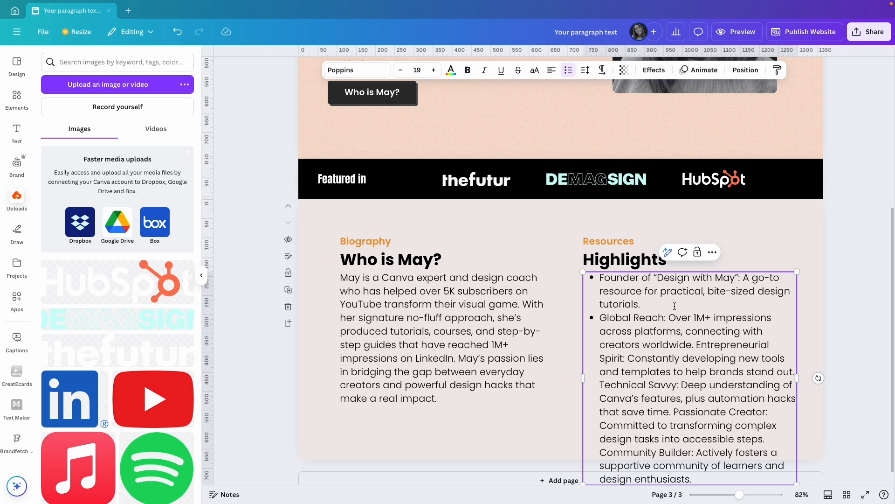
key("Return")
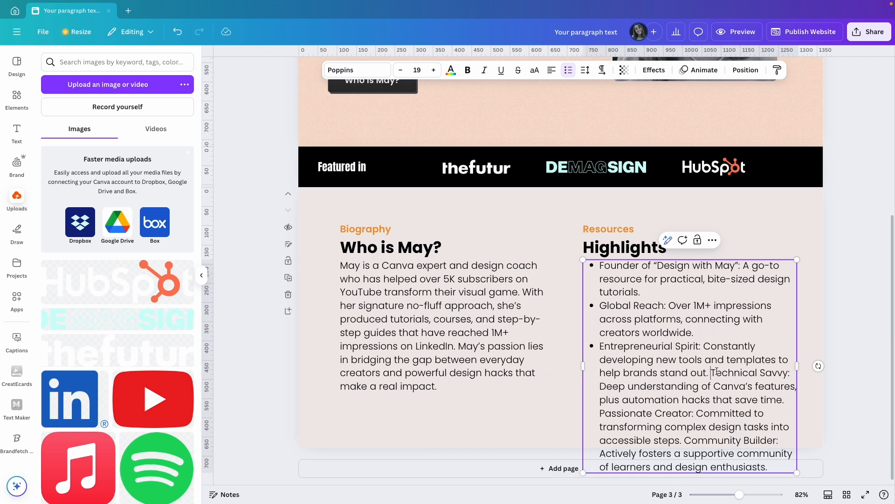
key("Return")
left_click(675, 414)
key("Return")
left_click(689, 438)
key("Return")
Extend the page downward so the bullet list fits with space below, and shift both text columns slightly left and up
left_click(709, 221)
left_click_drag(559, 447, 558, 487)
scroll(552, 428, "down", 1)
left_click_drag(556, 447, 561, 469)
left_click_drag(740, 436, 345, 126)
left_click_drag(406, 204, 400, 200)
left_click(463, 316)
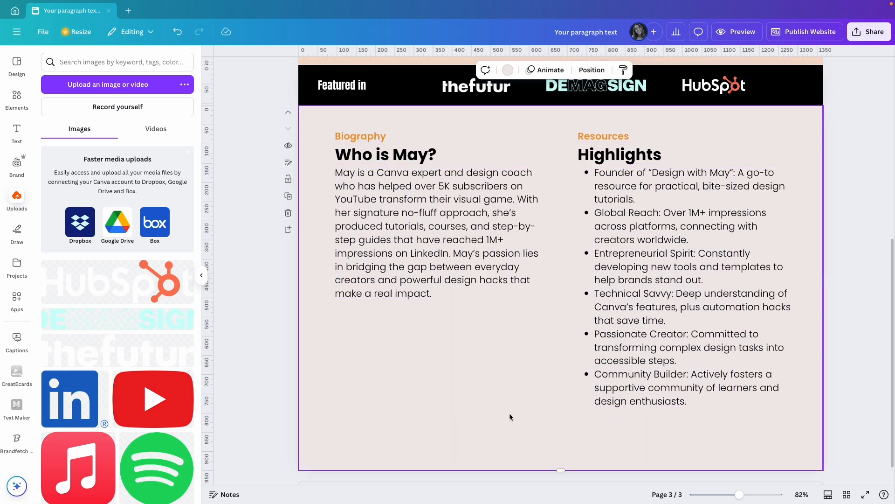
Move both text columns down slightly together to leave more space under the "Featured in" strip
scroll(511, 417, "up", 1)
key("super+a")
left_click_drag(436, 305, 434, 315)
left_click(821, 304)
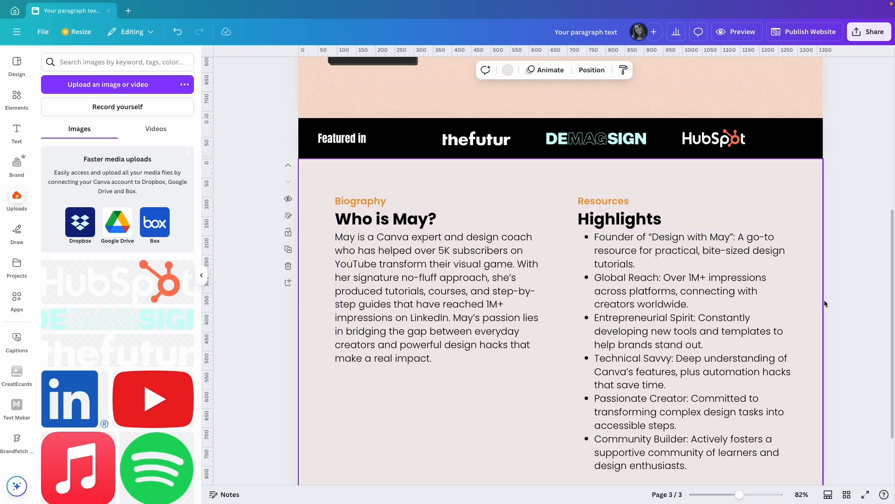
left_click(846, 307)
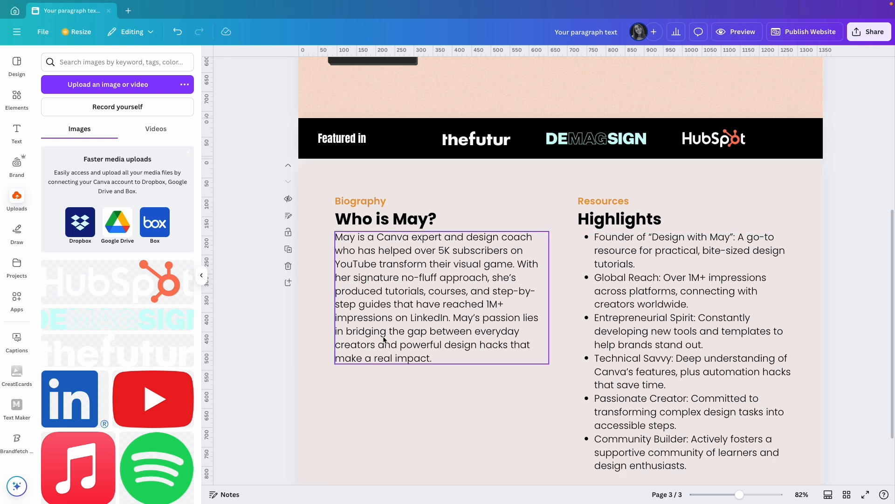
Duplicate the question heading, place the copy below the biography paragraph aligned with its left edge, and change its text to "Links"
scroll(482, 335, "down", 3)
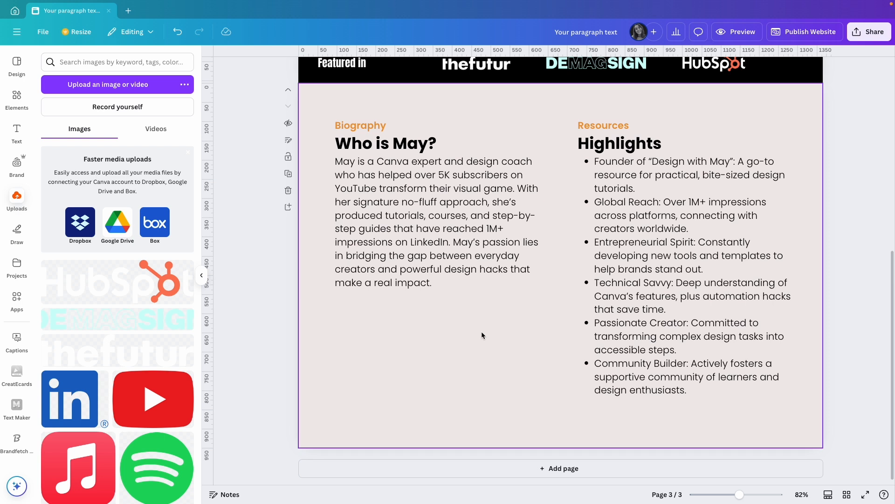
left_click(401, 150)
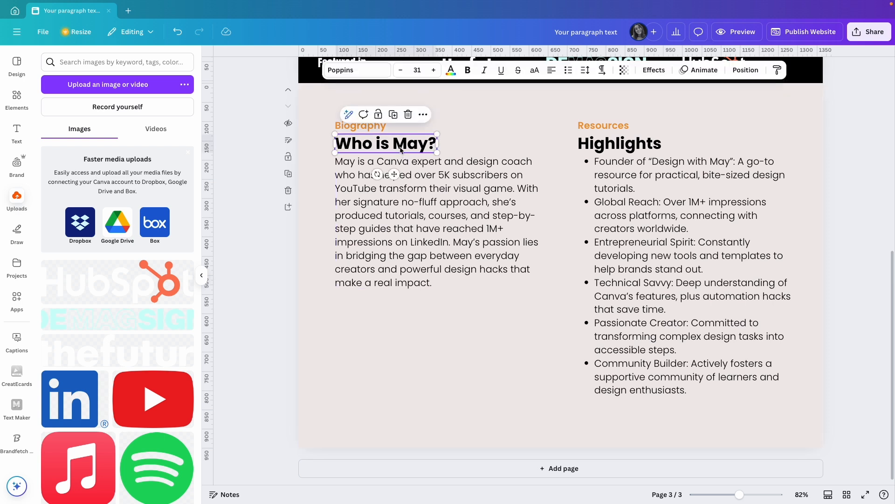
key("super+d")
left_click_drag(410, 150, 402, 325)
double_click(402, 324)
type("Lin")
key("BackSpace")
type("nks")
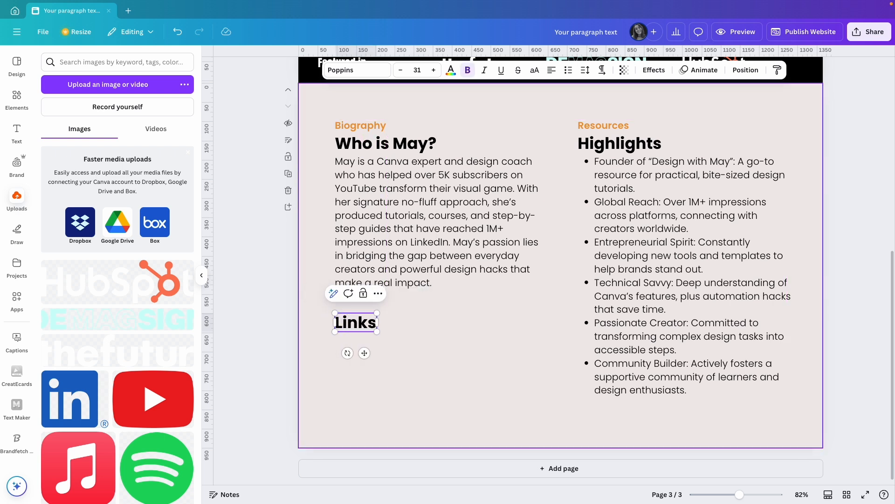
type("r")
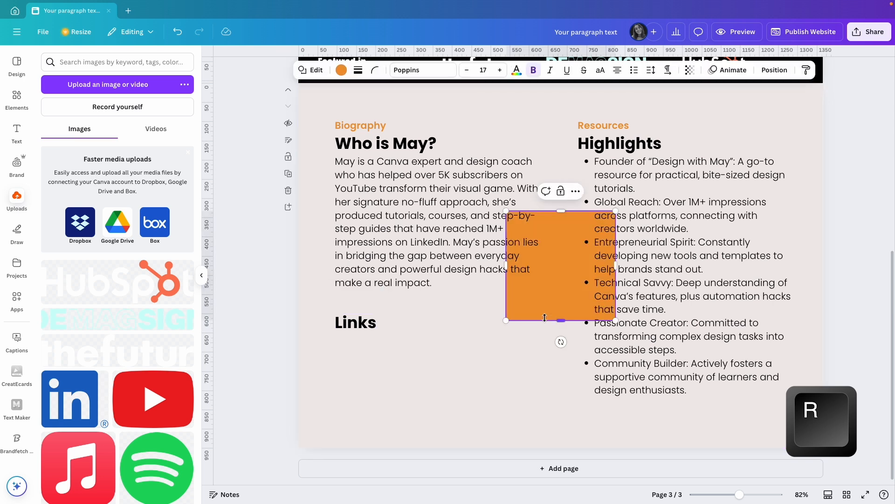
Add a rectangle, resize it to 75 × 75 px and place it just below "Links" at X 95 px, Y 655 px
left_click_drag(482, 307, 414, 379)
left_click(774, 70)
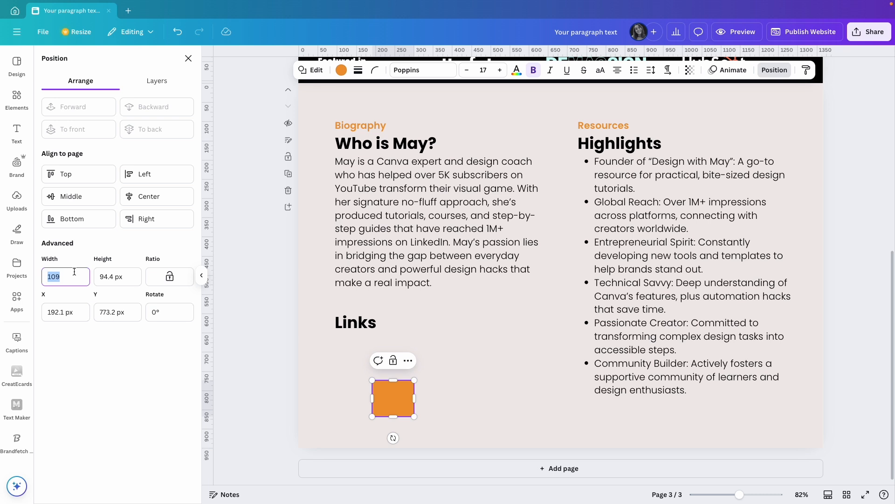
key("Tab")
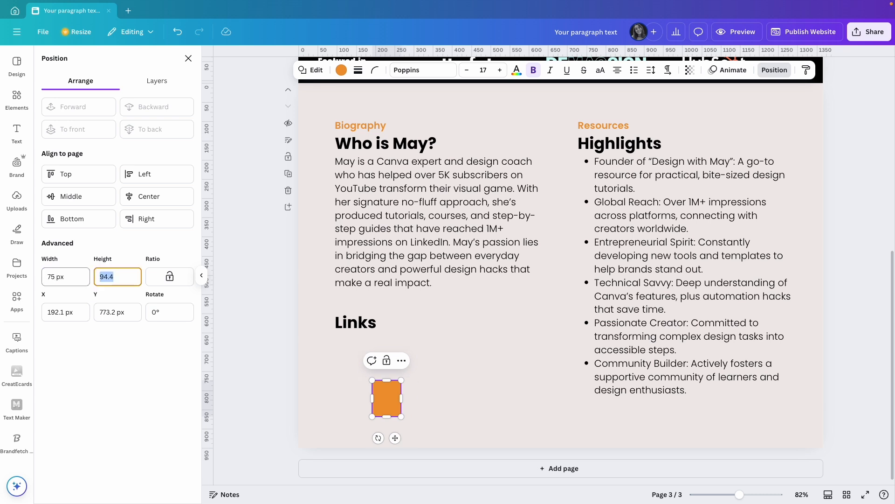
key("Return")
left_click_drag(398, 389, 361, 343)
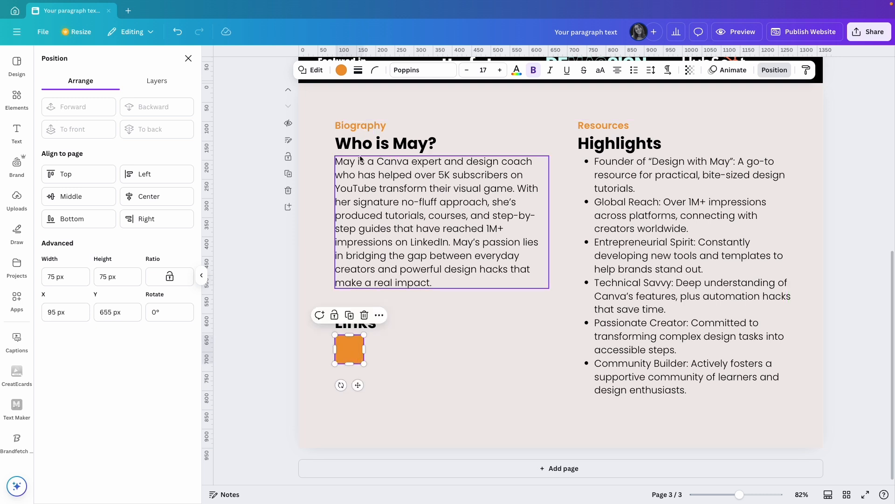
Set the small square's corner rounding to 5
left_click(375, 70)
left_click_drag(326, 108, 331, 108)
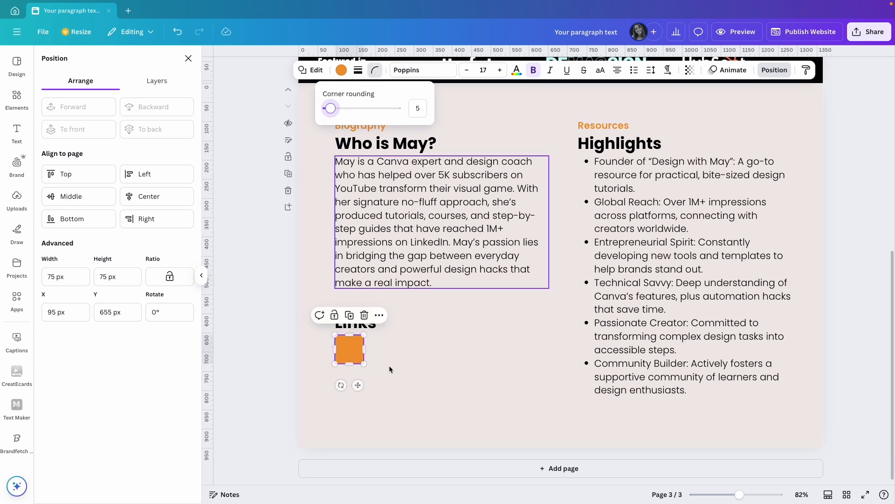
left_click(329, 347)
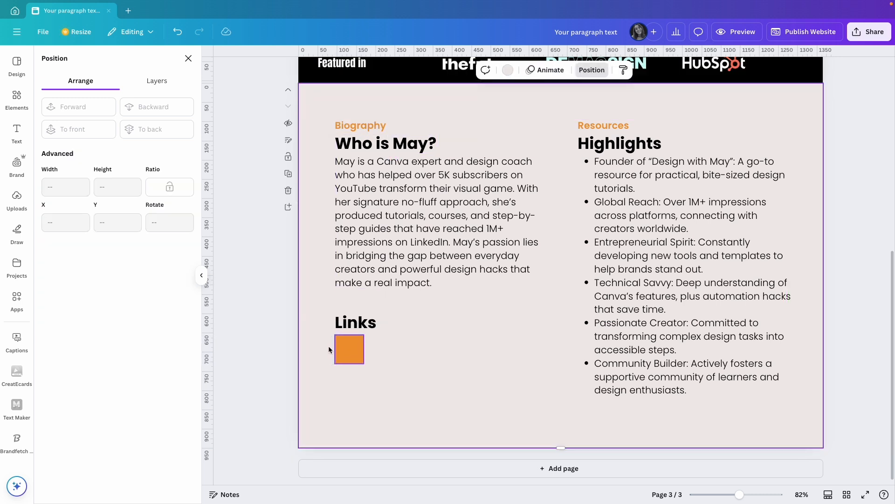
Insert the uploaded LinkedIn logo and place it beside the small square under "Links"
left_click(19, 197)
scroll(120, 323, "down", 2)
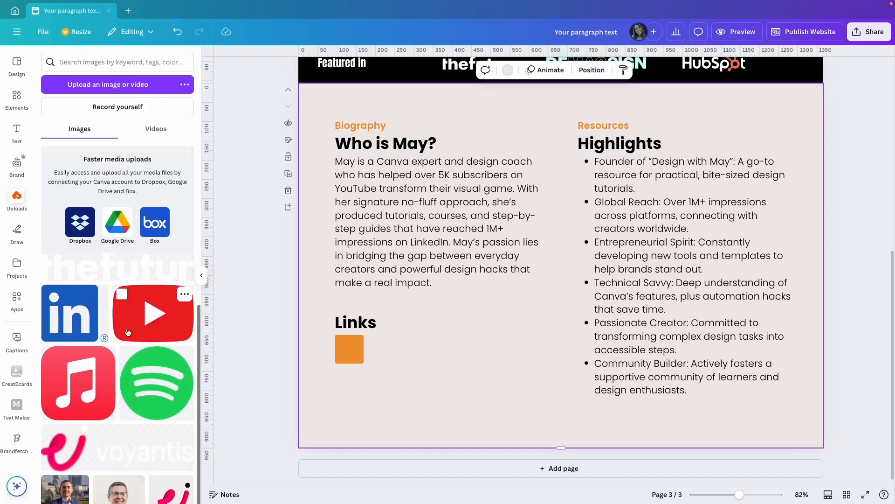
left_click(70, 312)
left_click_drag(547, 315, 457, 408)
Recolor the small square in the LinkedIn blue from the document colors and make the LinkedIn logo white
left_click(349, 349)
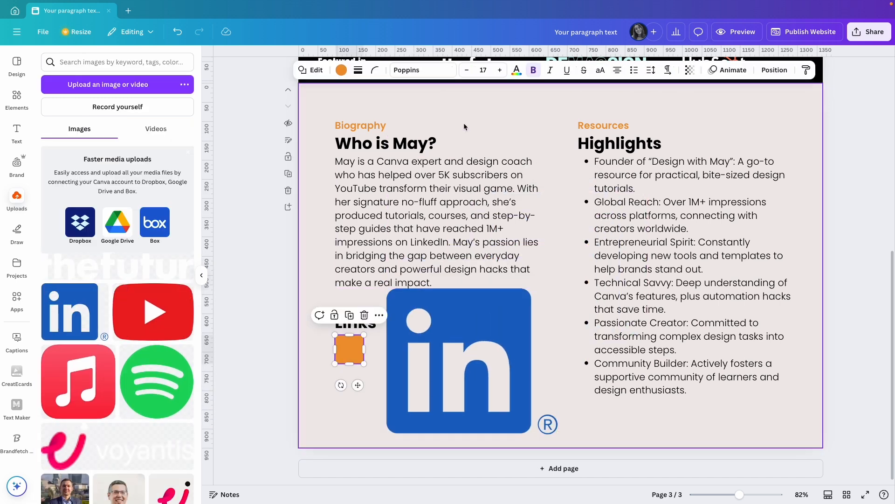
left_click(342, 70)
left_click(133, 130)
left_click(432, 363)
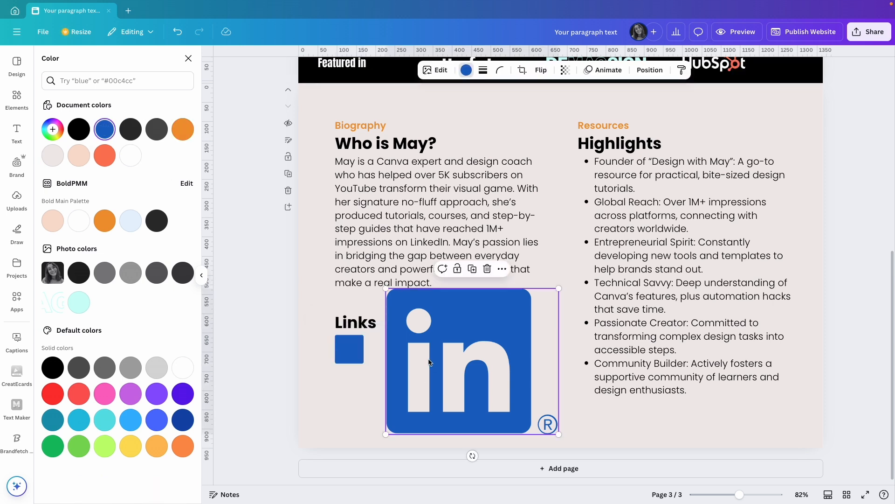
left_click(131, 157)
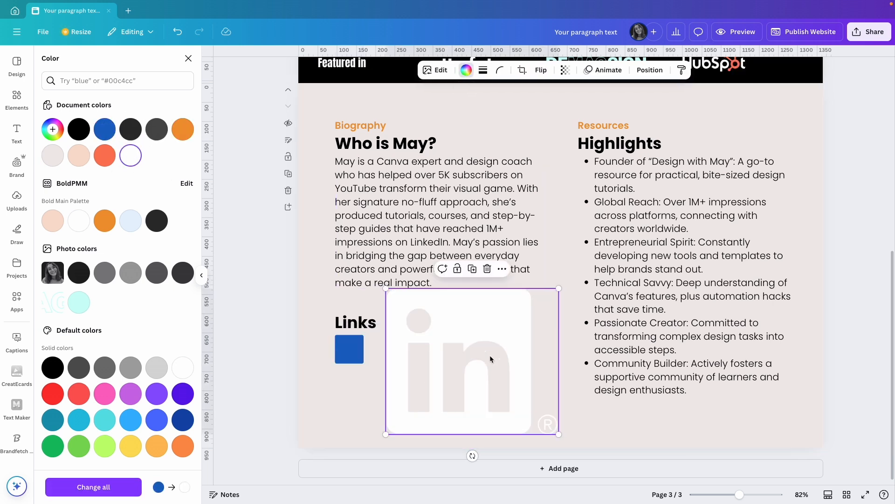
Shrink the white LinkedIn logo and place it inside the blue square
left_click_drag(559, 288, 351, 351)
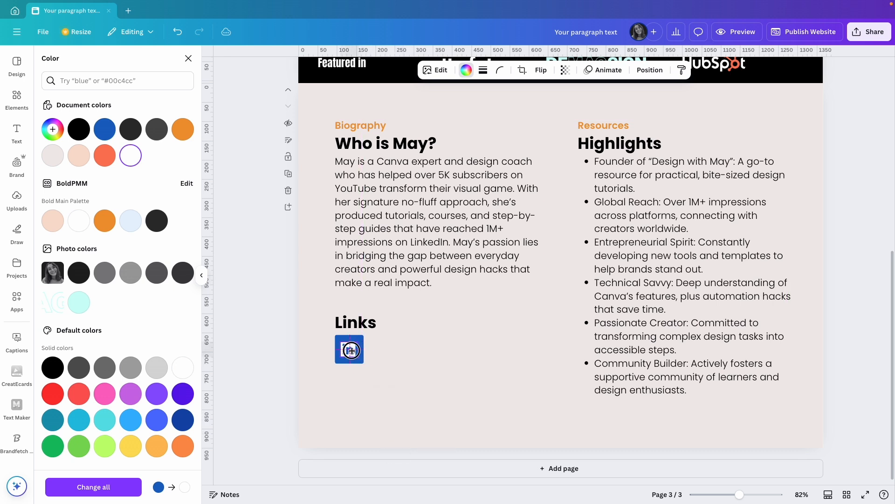
left_click(410, 356)
left_click(350, 351)
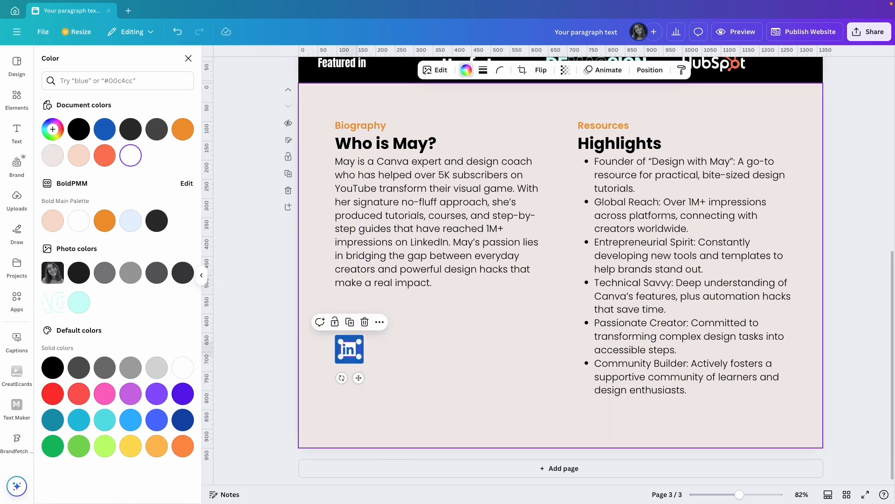
left_click(430, 350)
Enlarge the LinkedIn logo slightly and center it within the blue square
left_click_drag(745, 494, 756, 493)
scroll(310, 320, "left", 3)
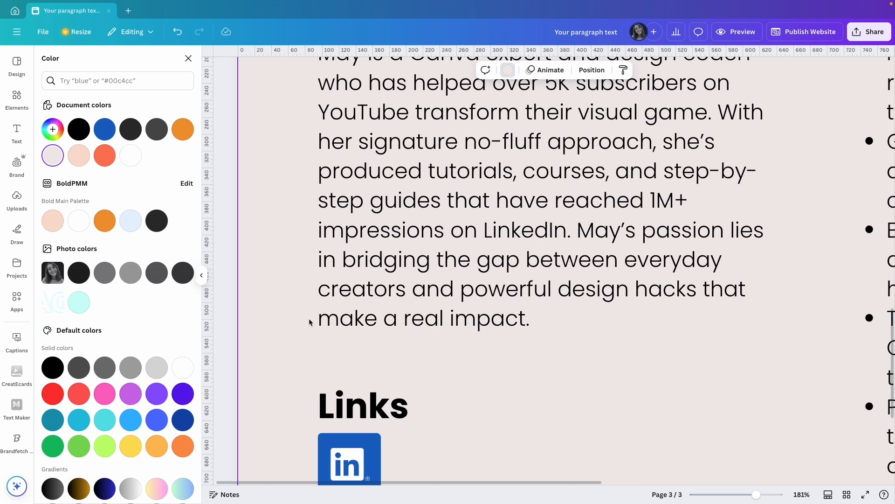
scroll(378, 398, "down", 3)
left_click(354, 325)
left_click(436, 332)
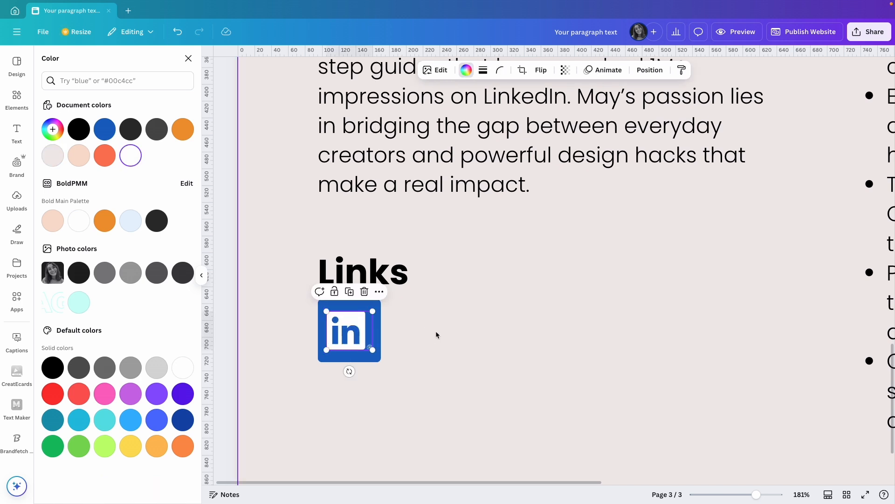
left_click(346, 332)
left_click(470, 331)
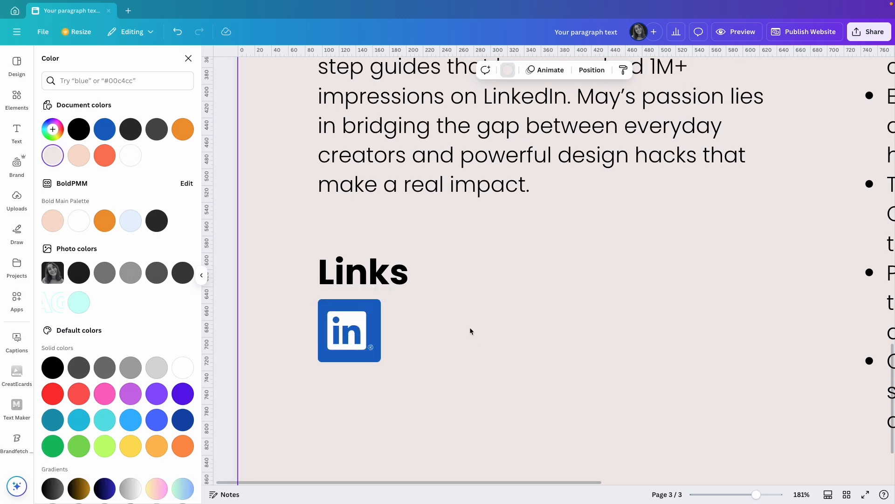
Duplicate the blue square beside the original with a small gap and recolor the copy dark charcoal
left_click(377, 313)
key("super+d")
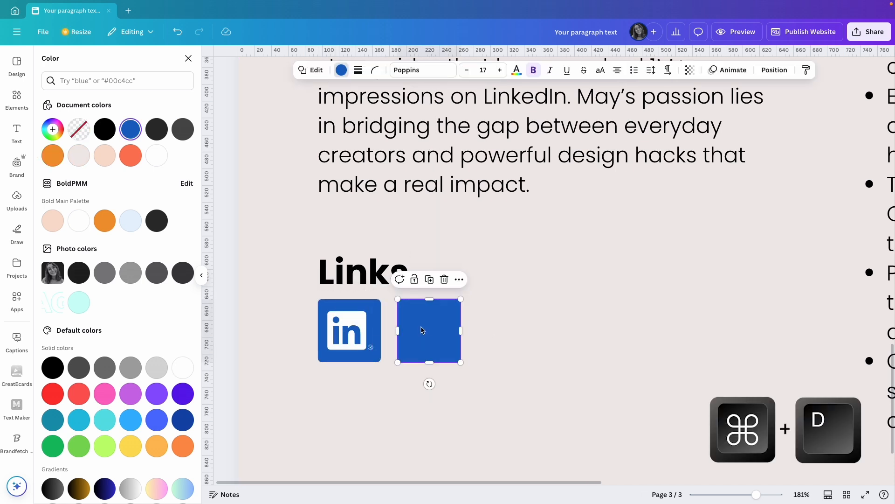
left_click(161, 132)
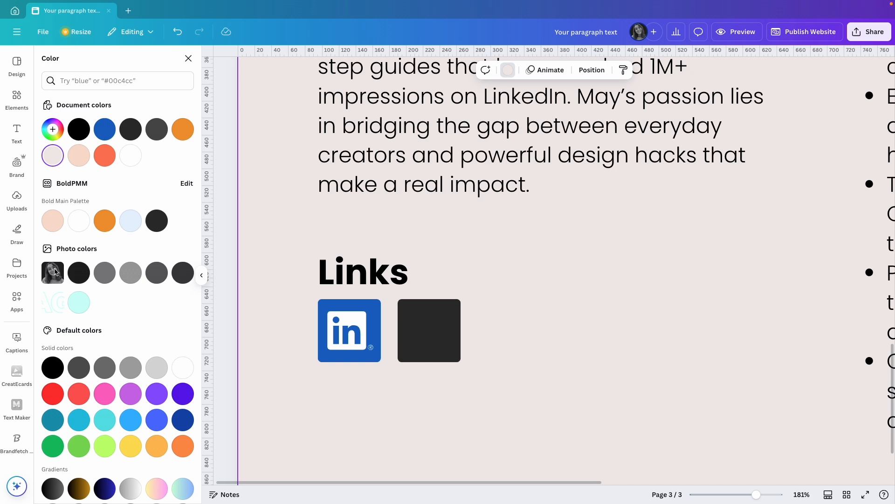
Insert the uploaded YouTube logo, shrink it to fit the dark square and center it there
left_click(16, 198)
left_click_drag(585, 307, 738, 200)
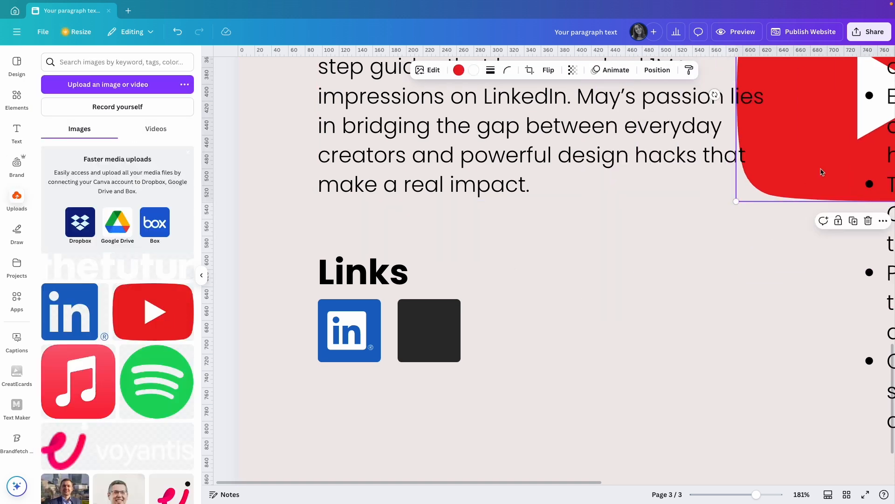
left_click_drag(821, 172, 569, 378)
left_click_drag(790, 192, 429, 331)
Group the YouTube logo with its dark square, and group the LinkedIn logo with its blue square
left_click_drag(505, 300, 417, 364)
key("super+g")
left_click(346, 337)
left_click(290, 352)
left_click_drag(298, 374, 375, 327)
key("super+g")
left_click(574, 336)
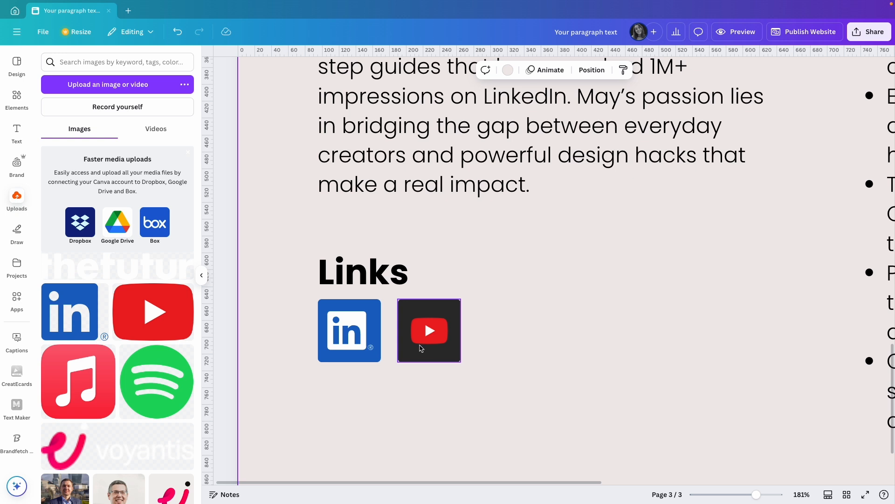
left_click_drag(757, 495, 740, 494)
scroll(860, 291, "up", 5)
scroll(860, 291, "up", 4)
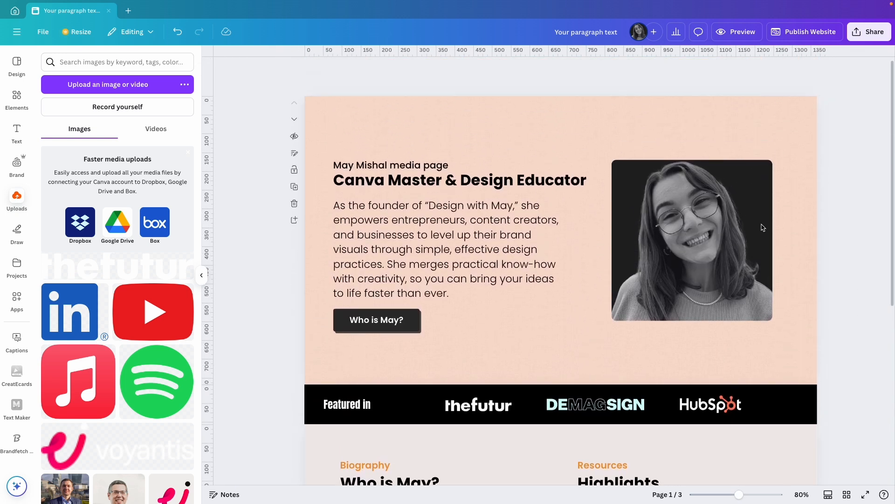
left_click(549, 143)
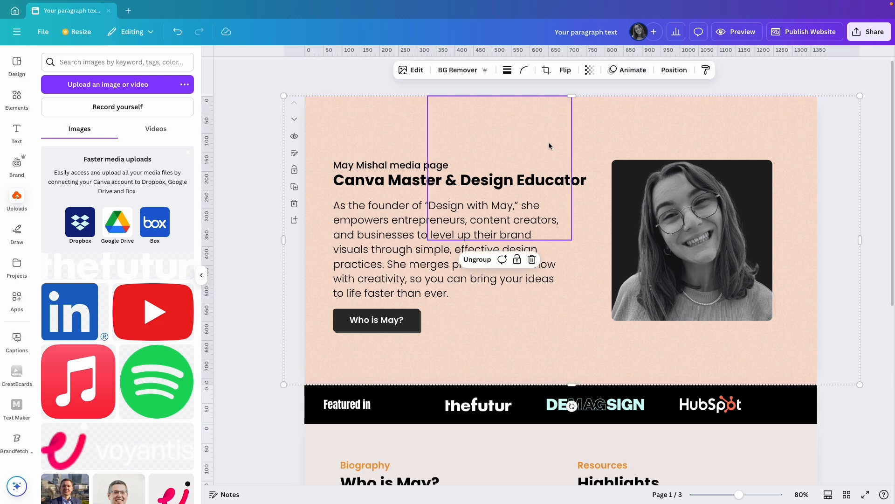
scroll(564, 219, "down", 5)
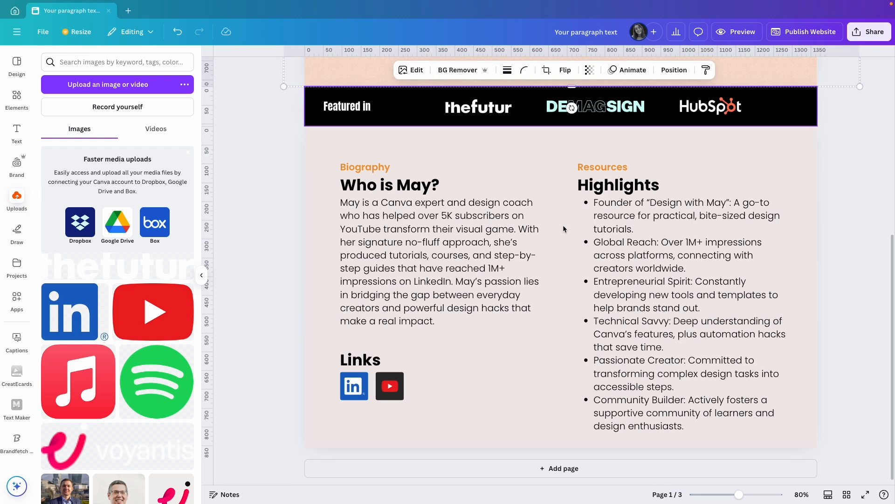
Ungroup the texture overlay on the biography page and place a copy of its lowest row of tiles over the uncovered area below
left_click(548, 363)
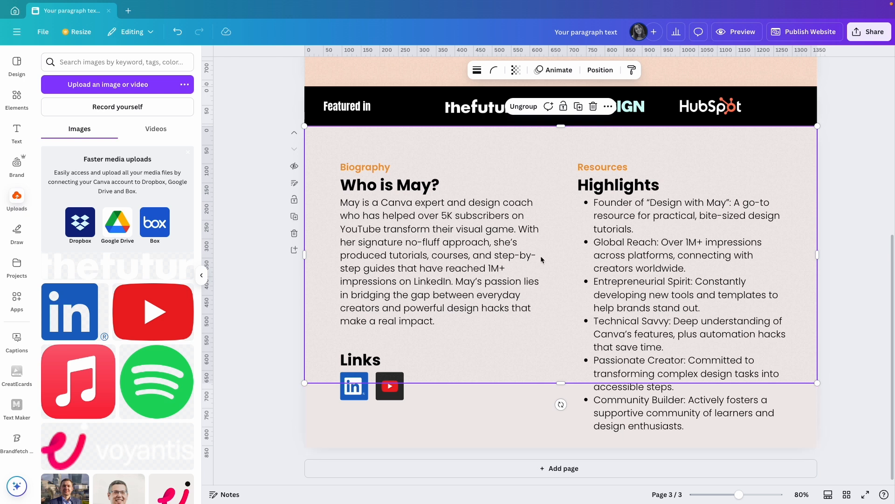
left_click(523, 107)
left_click(461, 416)
left_click(411, 352)
left_click(460, 349, "shift")
left_click(588, 335, "shift")
left_click(784, 333, "shift")
left_click_drag(526, 357, 517, 486)
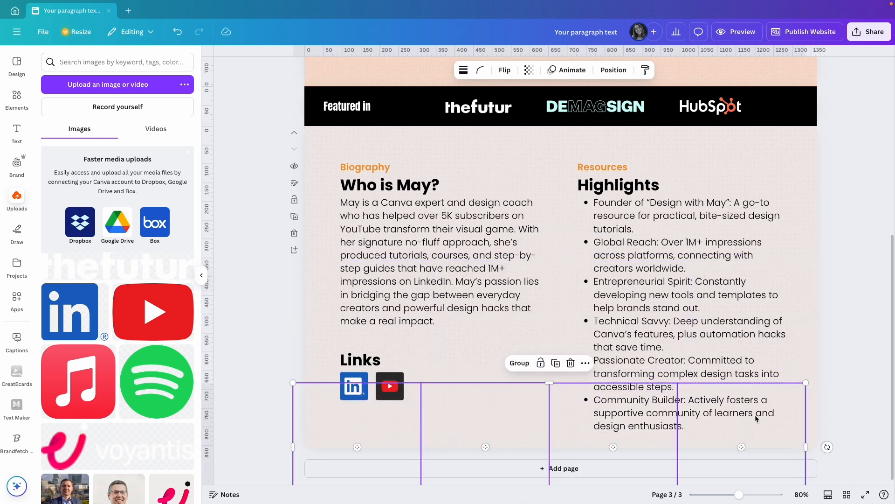
left_click(866, 367)
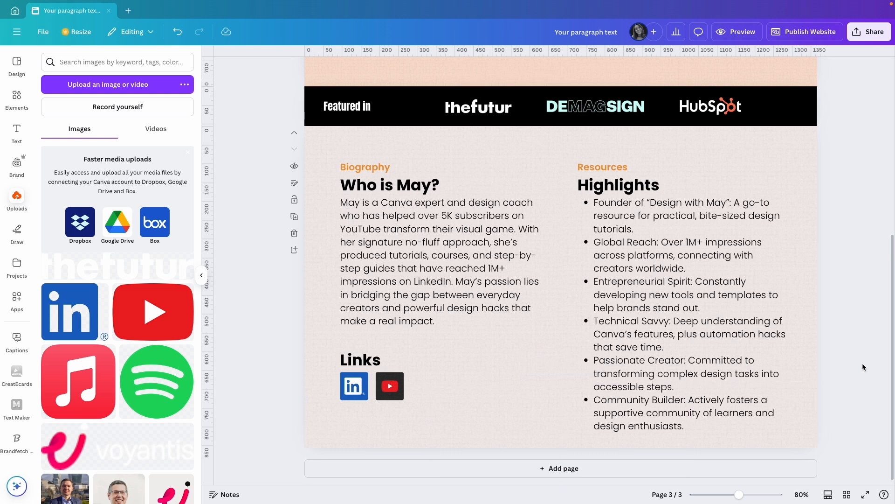
Group all texture tiles on the biography page and move the group behind the text and social icons, just above the background
left_click(523, 317)
left_click(675, 70)
left_click(167, 82)
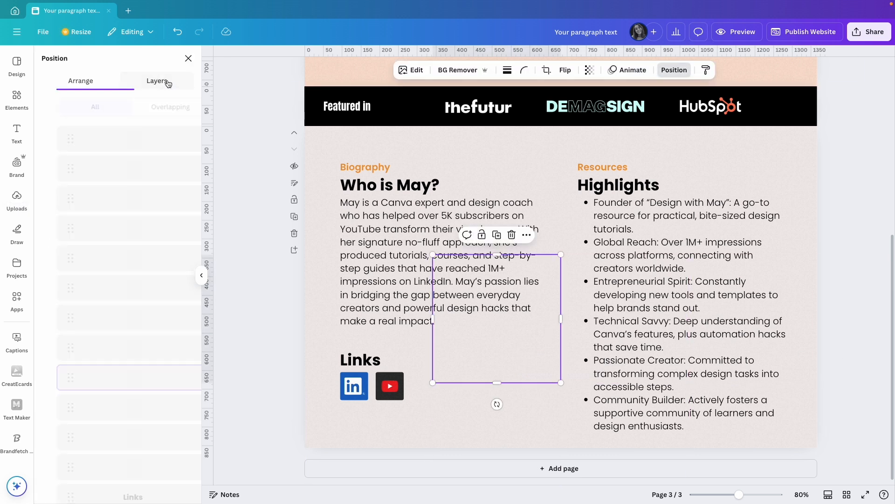
left_click(125, 149)
left_click(122, 409, "shift")
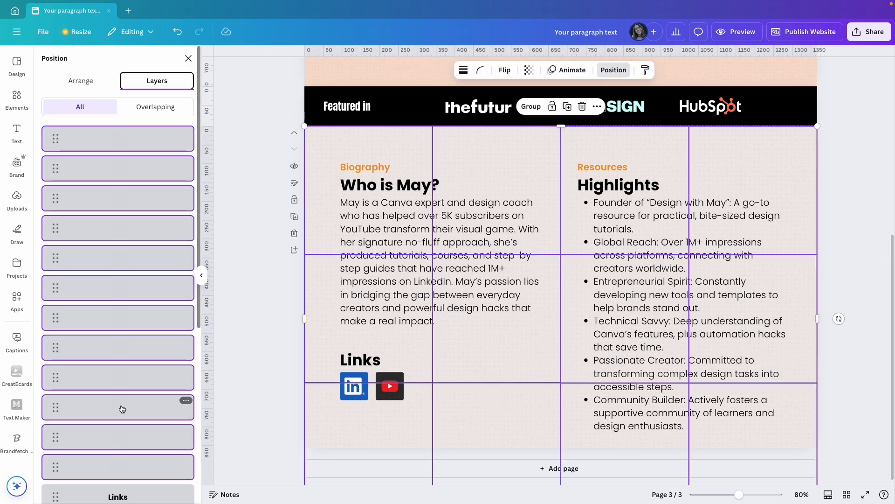
key("ctrl+g")
left_click_drag(107, 142, 121, 410)
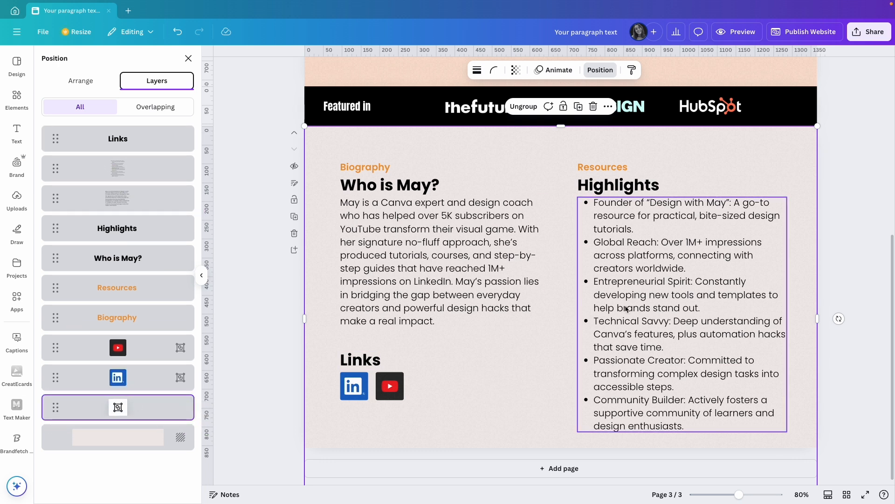
left_click(852, 326)
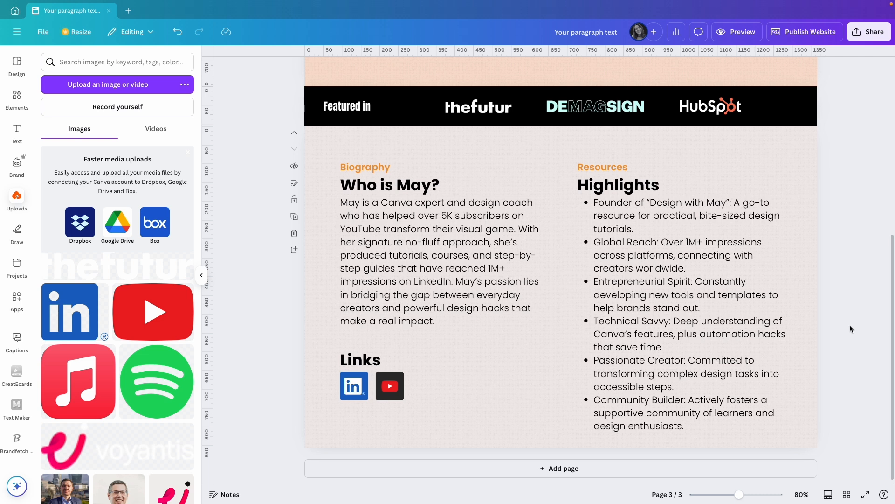
Add a page below the biography, shorten it to about 340 px and set its background to the brand palette's light blue
left_click(540, 470)
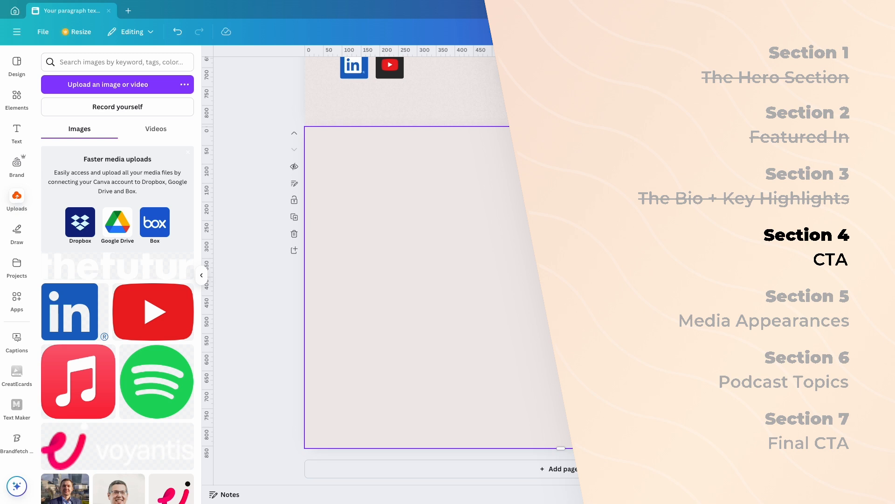
left_click_drag(564, 448, 559, 362)
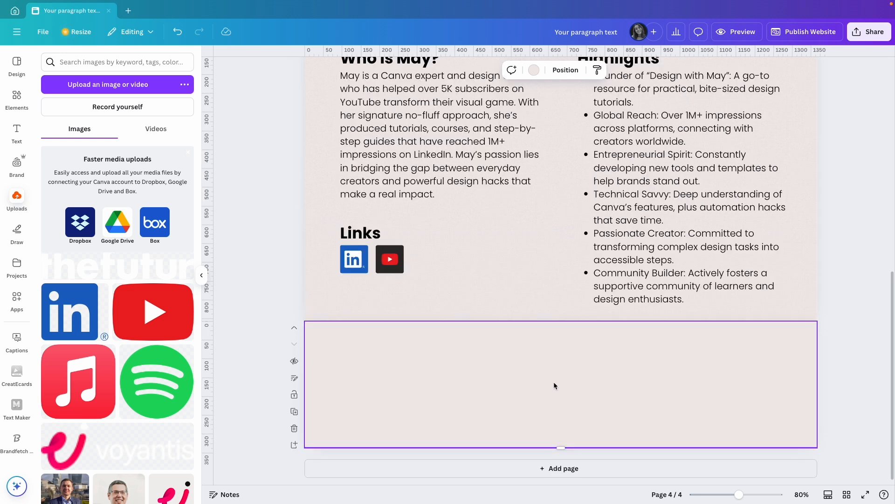
left_click(534, 70)
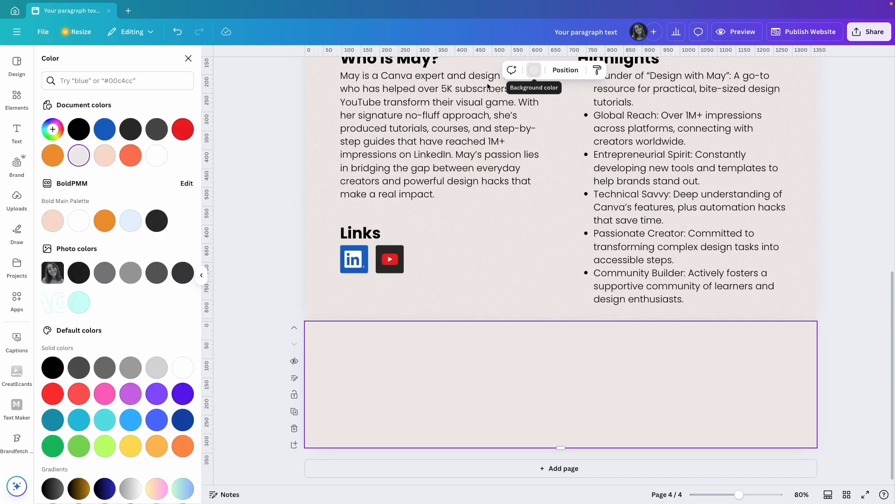
left_click(131, 226)
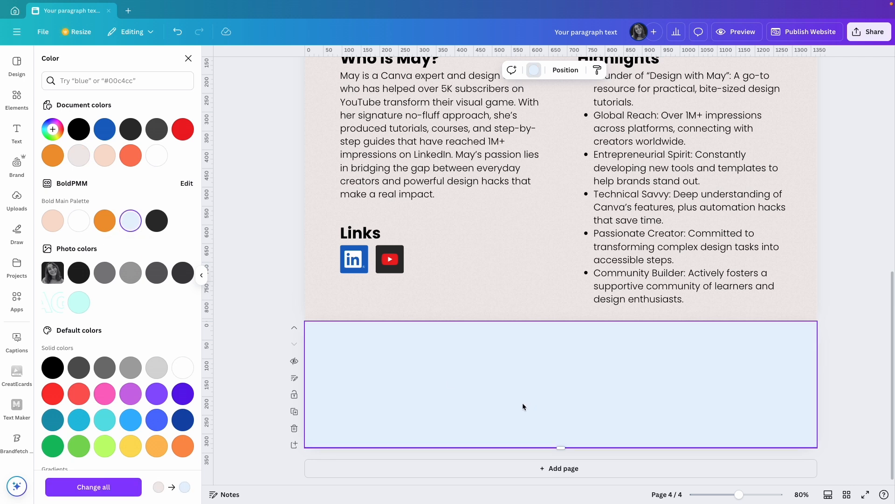
Add the heading "Book May now!" to the light blue page at font size 45
key("t")
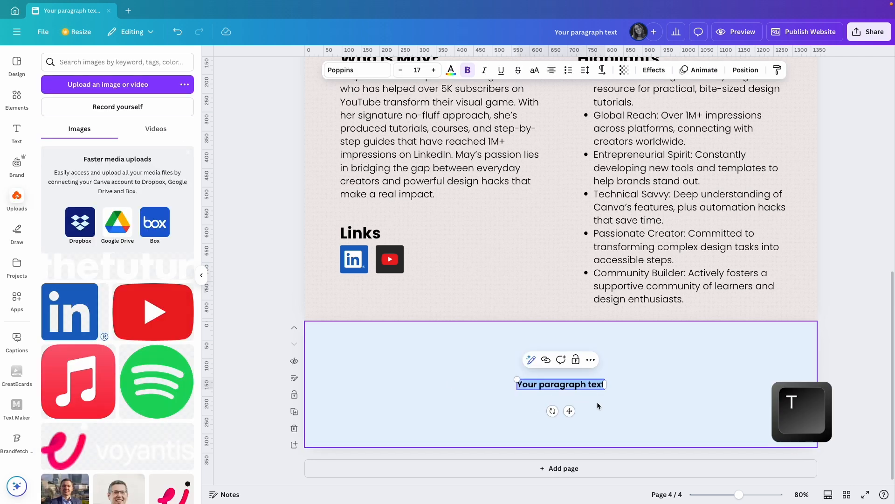
type("Book May N")
key("BackSpace")
type("now!")
left_click(417, 70)
type("45")
key("Return")
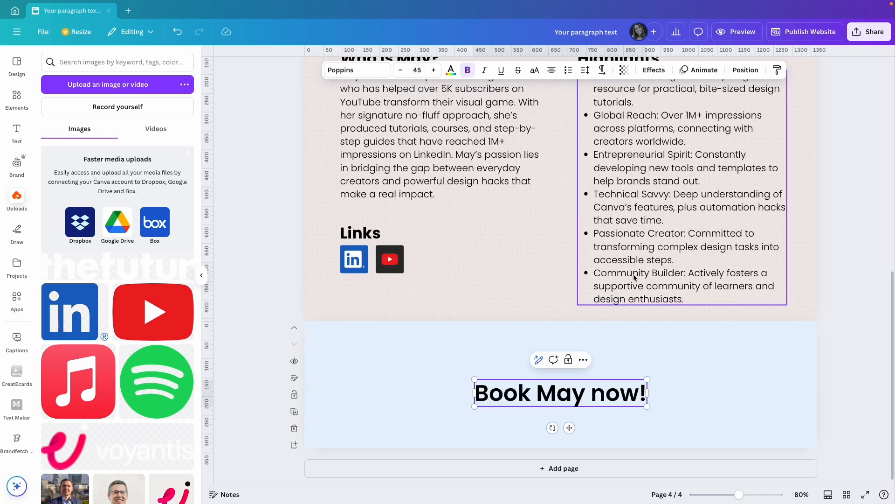
Set the "Book May now!" heading to Poppins Bold and move it higher on the page, keeping it horizontally centered
left_click(357, 70)
left_click(50, 189)
left_click(84, 318)
left_click(507, 422)
left_click_drag(551, 400, 551, 377)
left_click(738, 376)
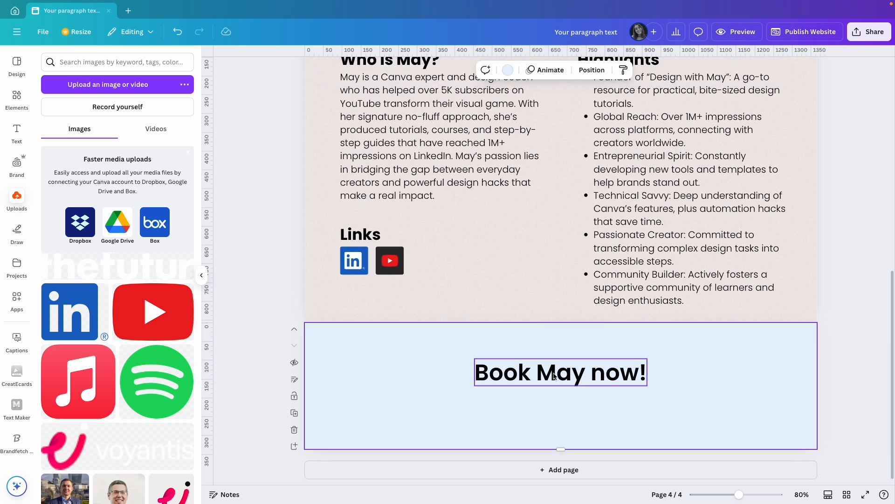
Duplicate the "Book May now!" heading directly below itself and set the copy to size 21 in Poppins Light
left_click(529, 380)
left_click_drag(529, 380, 527, 413)
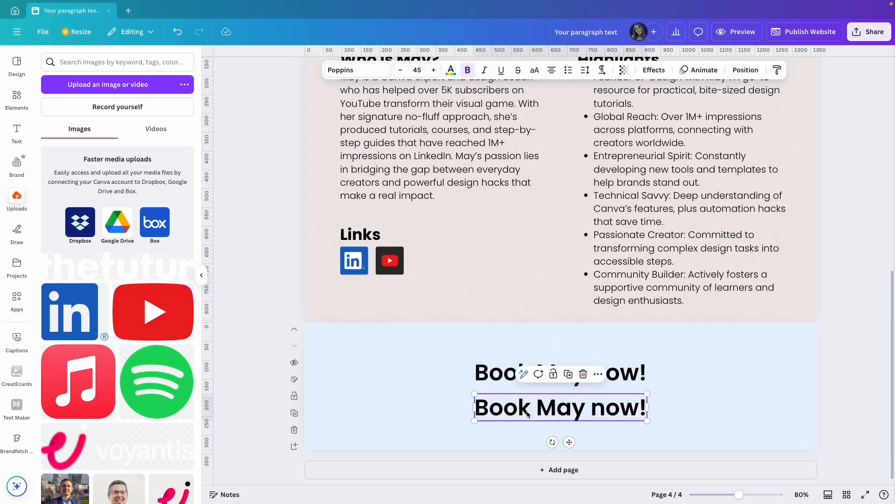
double_click(527, 414)
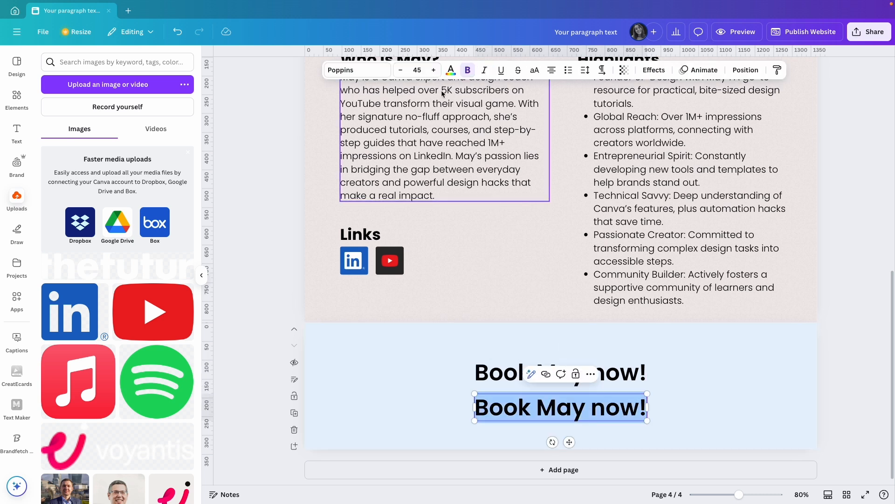
left_click(421, 71)
type("21")
left_click(357, 70)
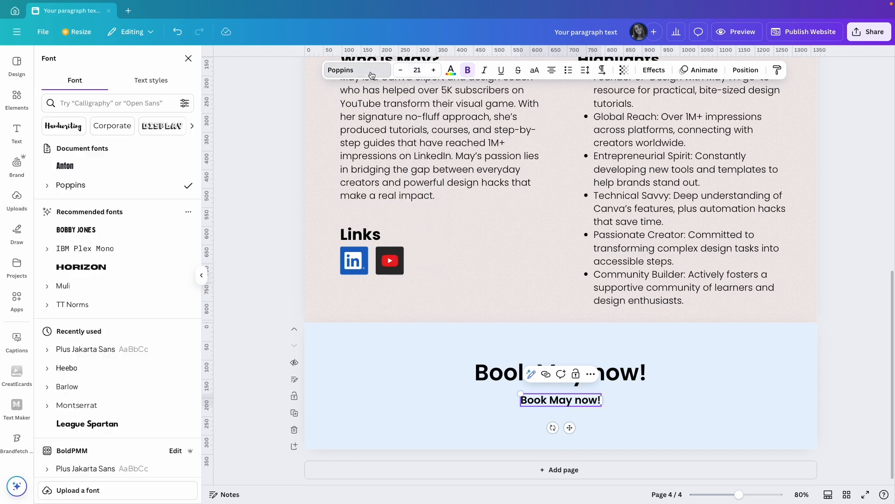
left_click(60, 186)
left_click(72, 241)
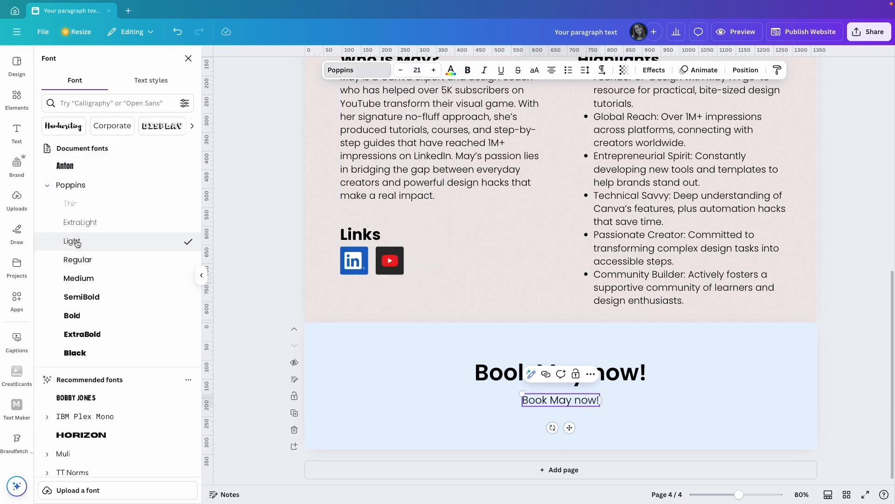
Replace the small copied text with the prepared paragraph starting "Ready to bring fresh design perspectives to your podcast?"
left_click(559, 400)
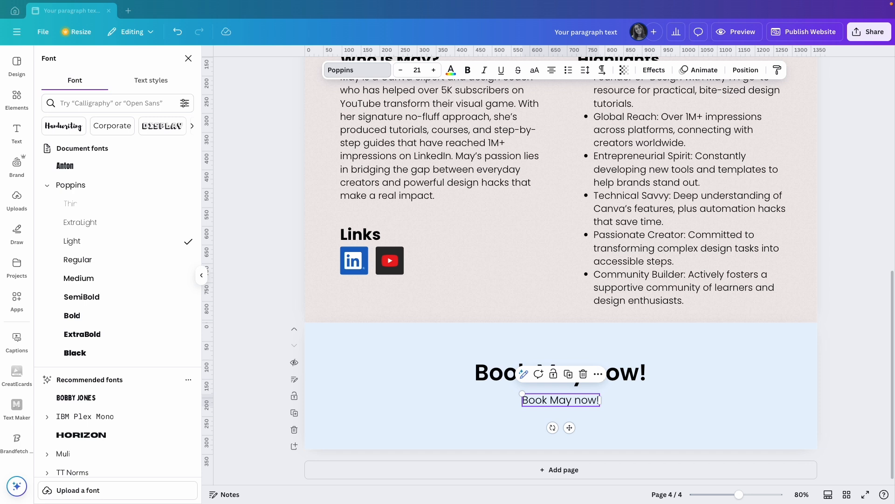
triple_click(561, 400)
type("Ready to bring fresh design perspectives to your podcast? May would love to share her journey and insights with your audience. To set up an interview, just reply to the email you received from the BoldPMM team.")
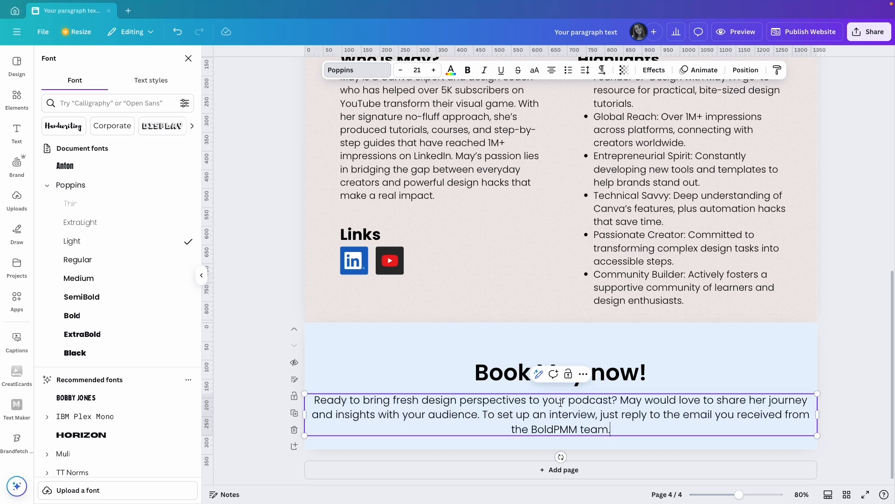
Narrow the invitation paragraph's text box, set its font size to 21 and center the heading and paragraph on the page
left_click_drag(817, 435, 762, 427)
triple_click(629, 412)
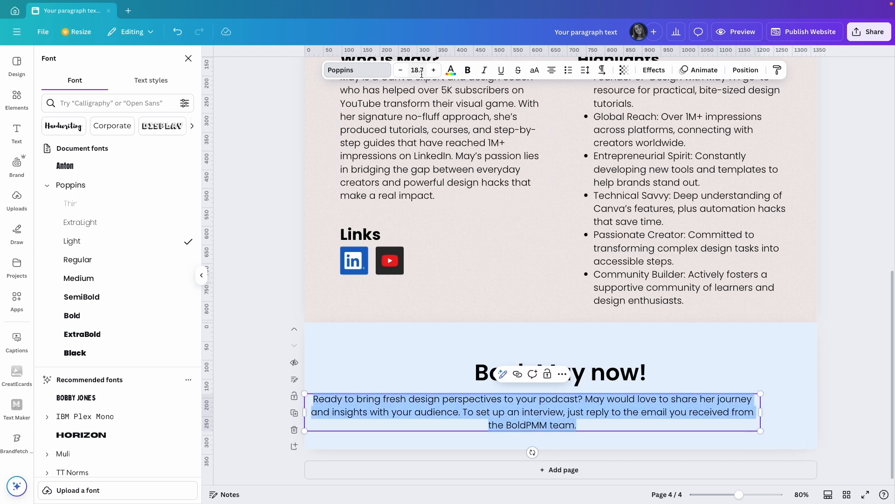
left_click(418, 70)
type("21")
key("Return")
left_click_drag(558, 411, 601, 359)
left_click(833, 360)
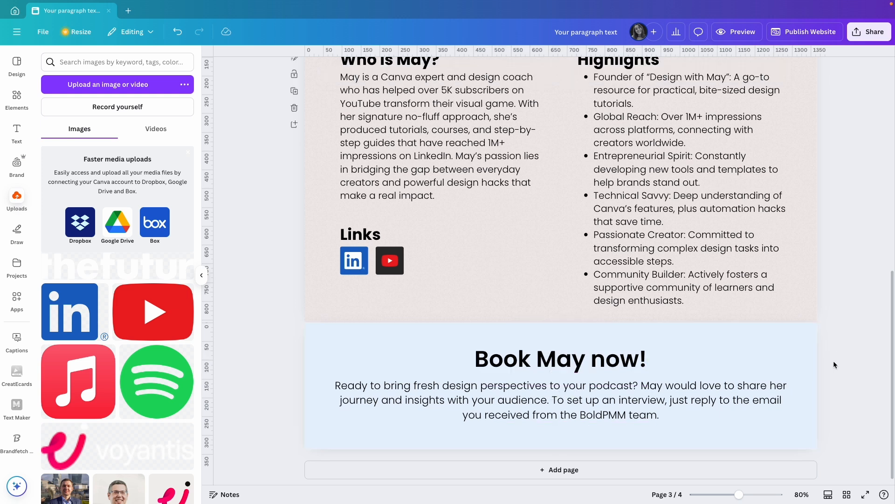
Extend the light blue page to about 425 px tall and nudge the heading and paragraph slightly down
left_click(586, 434)
left_click_drag(560, 449, 562, 465)
scroll(570, 433, "down", 1)
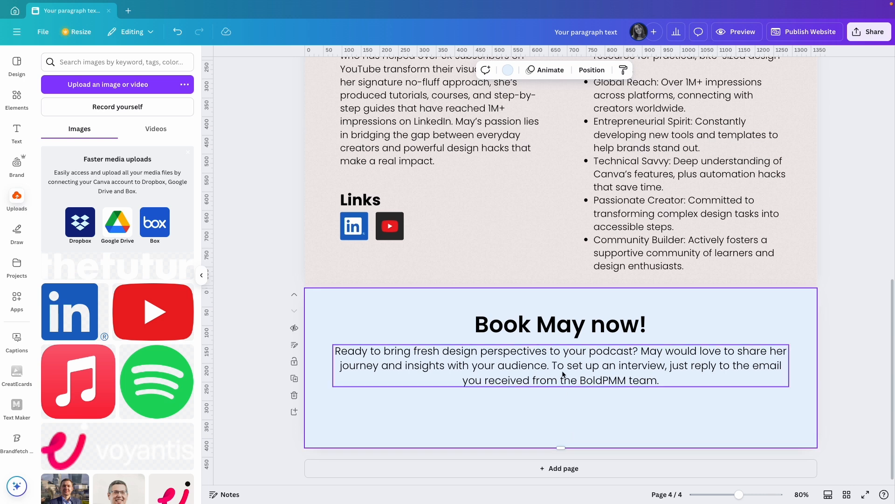
left_click_drag(562, 329, 560, 333)
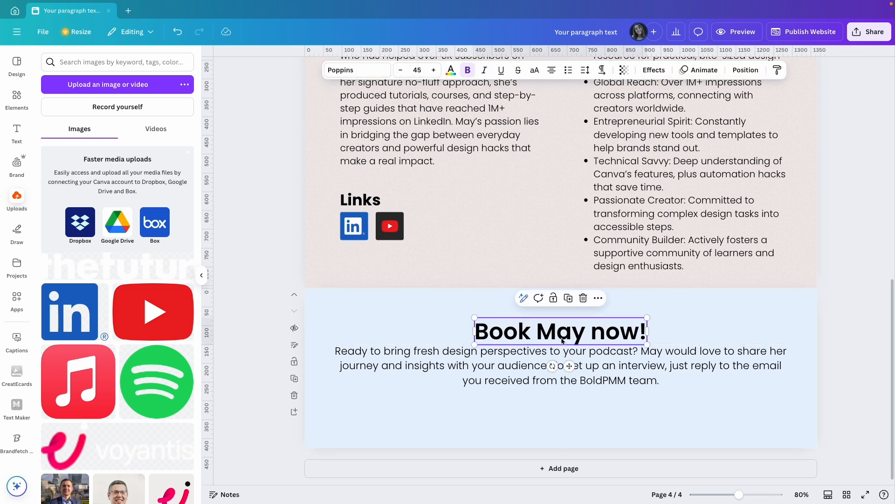
left_click(597, 380)
left_click_drag(597, 380, 597, 382)
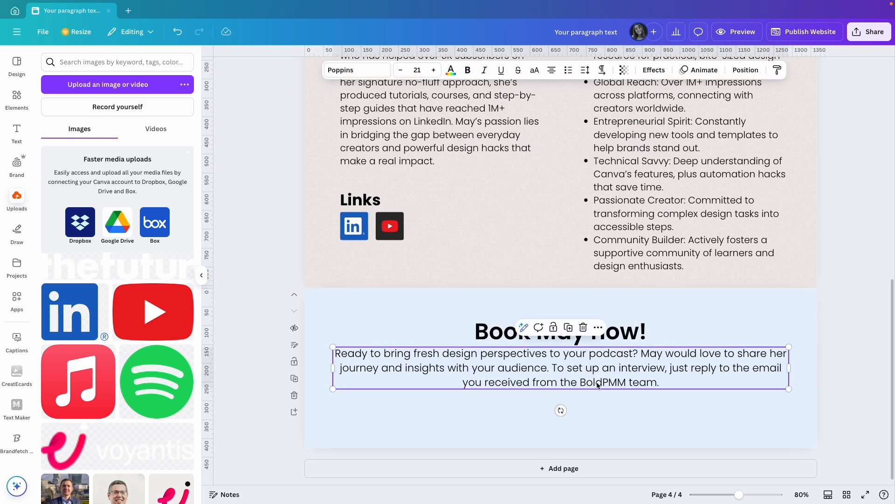
left_click(689, 406)
left_click(834, 395)
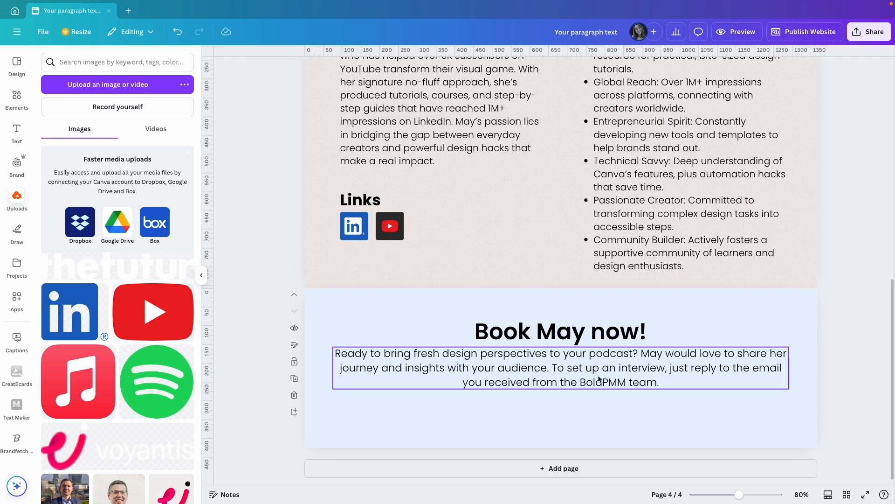
Copy the "Who is May?" button from the hero section onto the light blue page and center it below the paragraph
scroll(556, 372, "up", 6)
left_click(381, 279)
scroll(513, 384, "down", 4)
scroll(514, 388, "down", 5)
key("super+v")
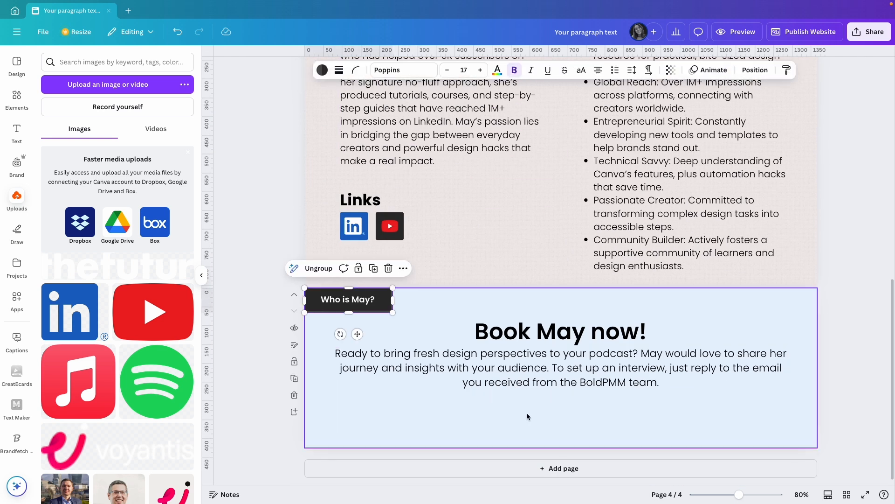
left_click_drag(381, 307, 562, 410)
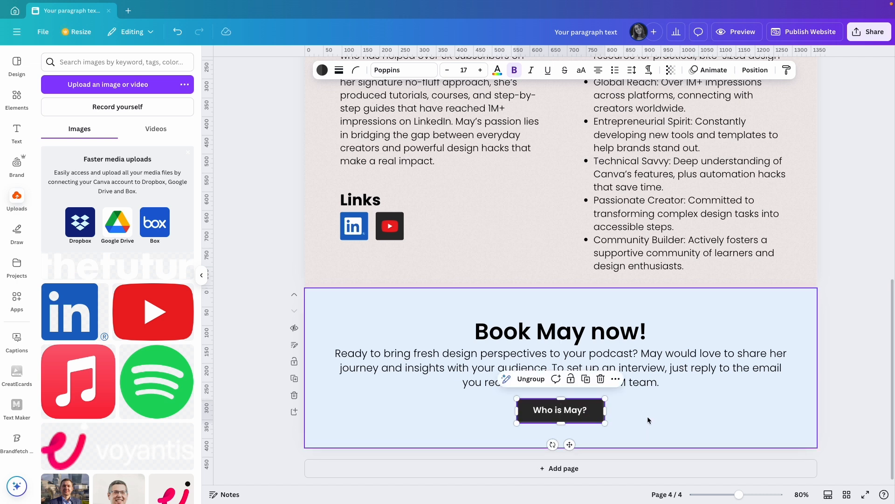
Change the copied button's label to "Book Now" and nudge the button slightly down
double_click(561, 411)
type("B")
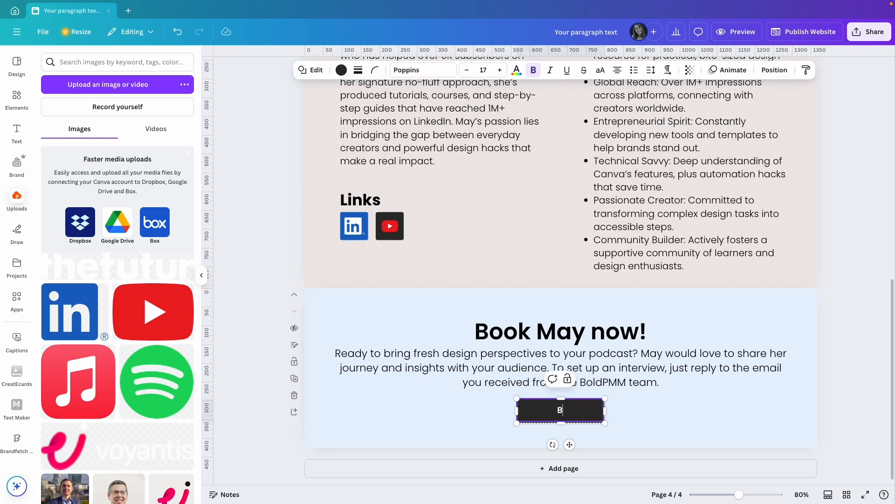
type("ook Now")
left_click(634, 424)
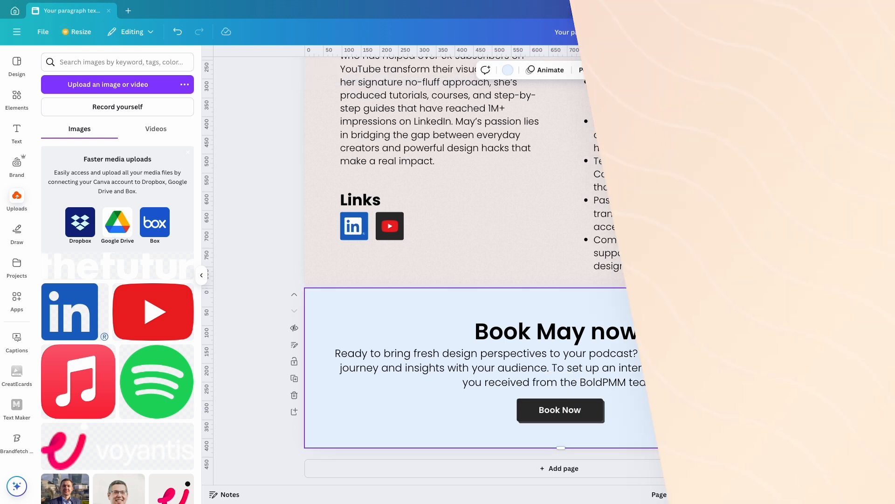
left_click_drag(583, 411, 583, 412)
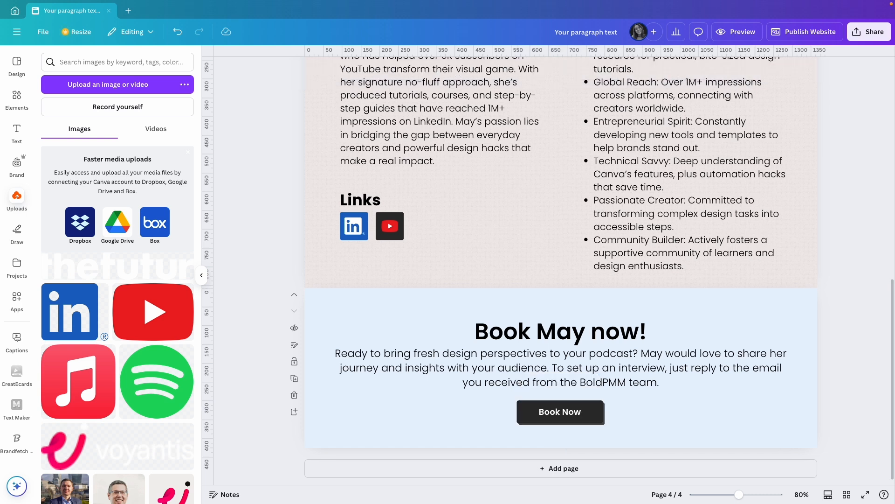
Add a page below the "Book May now!" section and extend it to about 690 px tall
left_click(563, 468)
left_click_drag(564, 448, 566, 493)
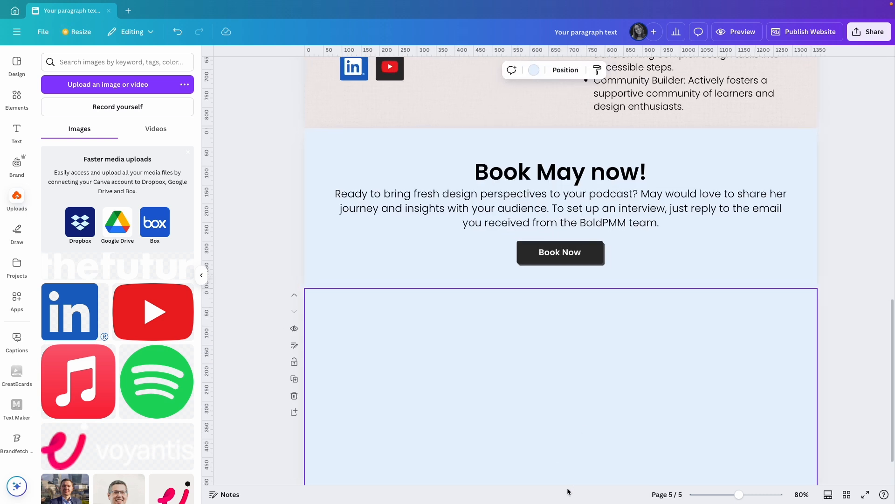
scroll(574, 457, "down", 1)
left_click_drag(563, 454, 562, 464)
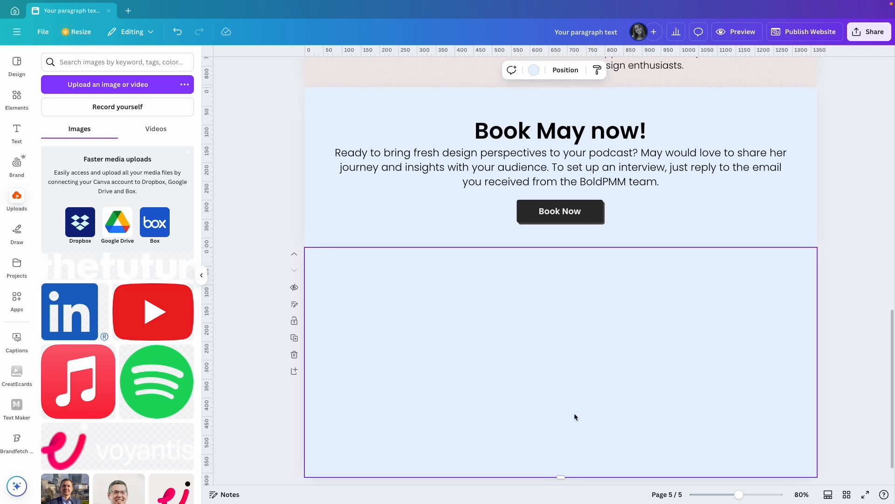
scroll(575, 413, "down", 1)
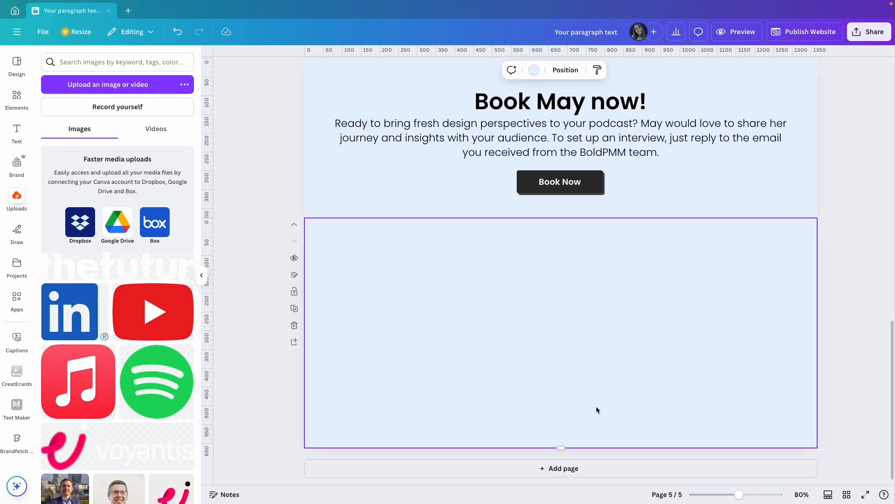
mouse_move(562, 447)
left_mouse_down()
mouse_move(561, 464)
mouse_move(559, 455)
left_mouse_up()
scroll(576, 403, "down", 1)
left_click(852, 329)
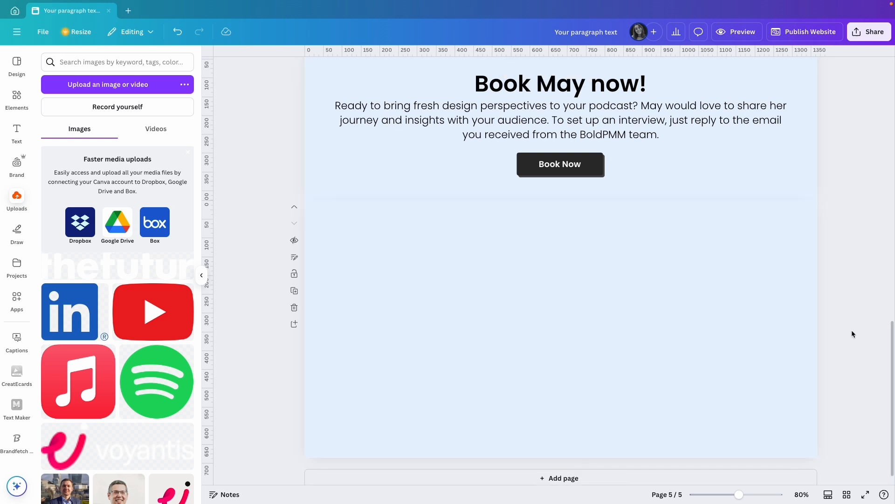
Copy the biography page's beige background style onto the new last page and extend that page to about 720 px tall
scroll(715, 333, "up", 8)
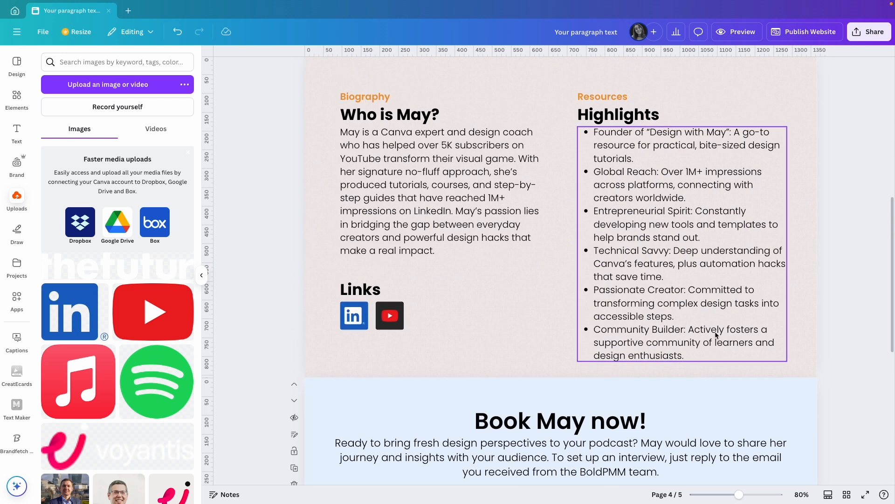
left_click(766, 98)
left_click(685, 70)
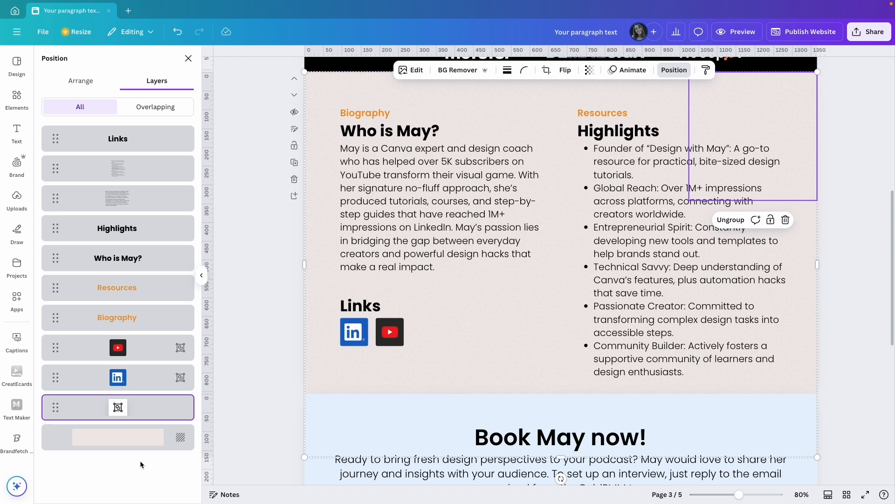
left_click(140, 440)
scroll(266, 413, "down", 8)
left_click(464, 375)
key("alt+super+v")
left_click_drag(561, 447, 560, 461)
Add a "Media appearances" text to the beige page, color it the brand orange and place it centered near the page's upper edge
key("t")
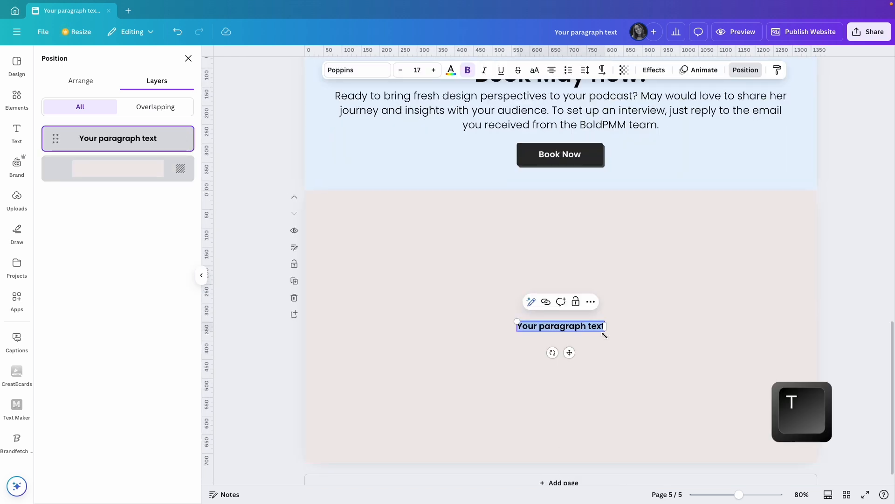
type("Media appearances")
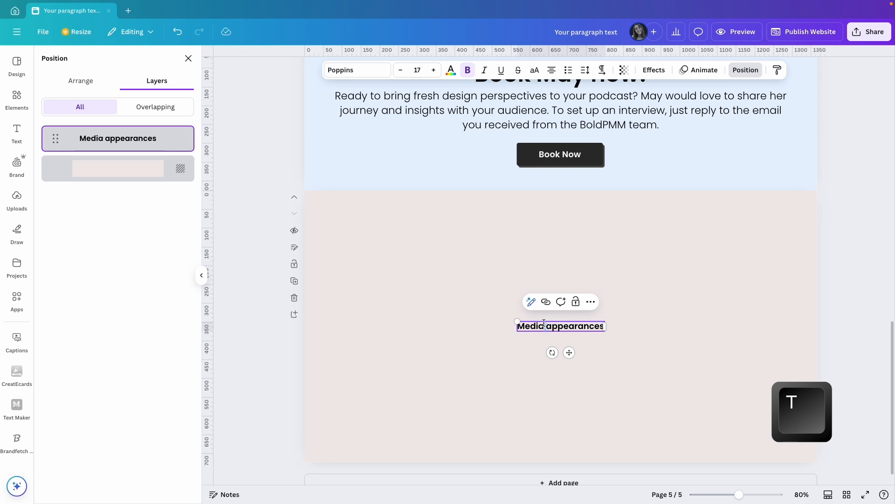
triple_click(546, 326)
left_click(451, 71)
left_click(107, 215)
left_click_drag(568, 353, 572, 255)
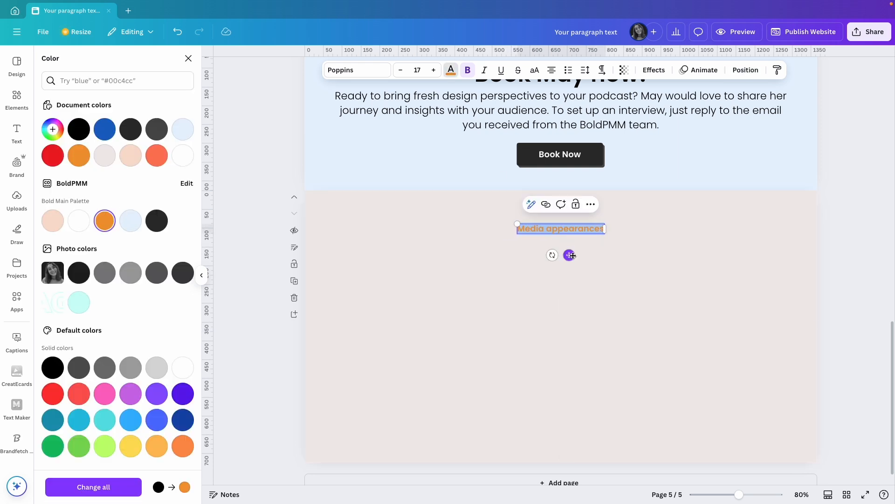
Set the "Media appearances" text to size 26 in Poppins SemiBold
left_click(416, 69)
type("26")
key("Return")
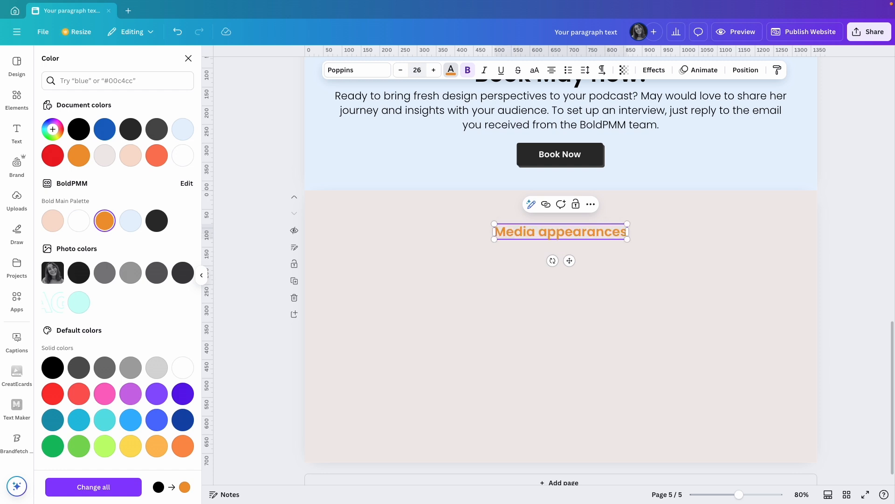
left_click(356, 69)
left_click(48, 187)
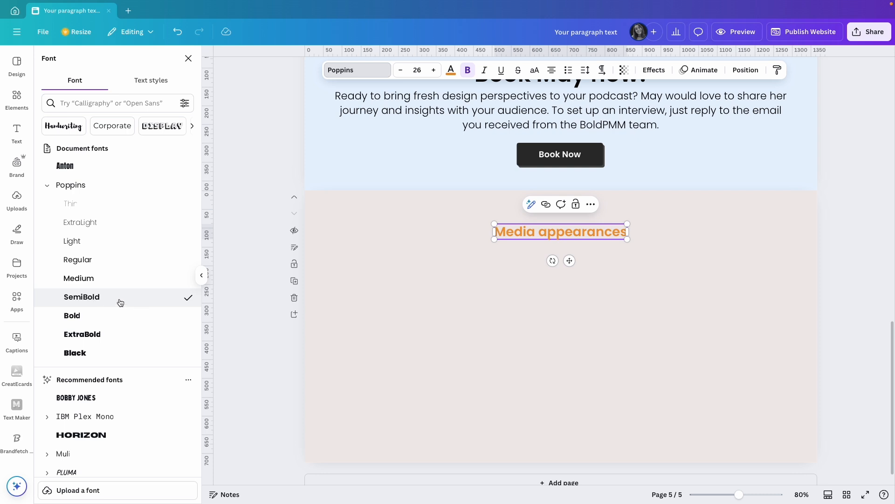
left_click(477, 279)
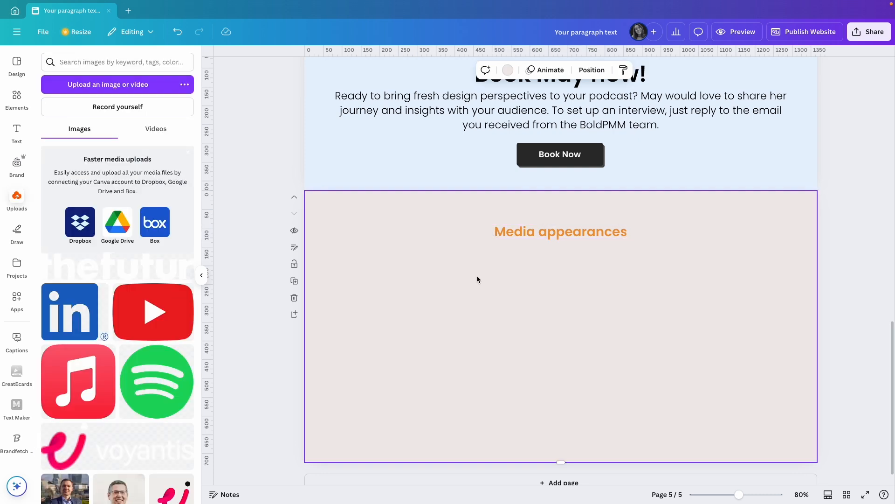
Duplicate the orange title just below itself and replace the copy's text with "Listen to May's previous interviews"
left_click_drag(561, 236, 561, 265)
double_click(572, 256)
type("Listen to May's previous interviews")
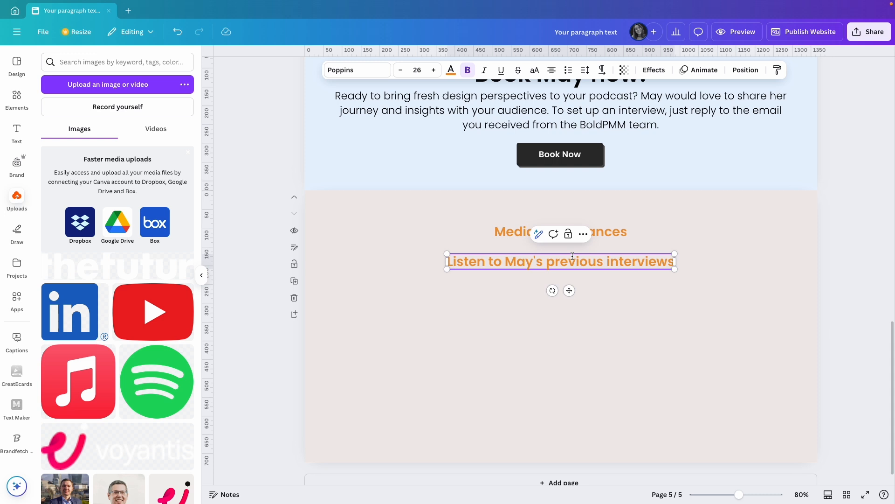
Set the "Listen to May's previous interviews" heading to Poppins Bold at size 45
left_click(358, 70)
double_click(493, 264)
left_click(92, 314)
left_click(416, 68)
type("45")
key("Return")
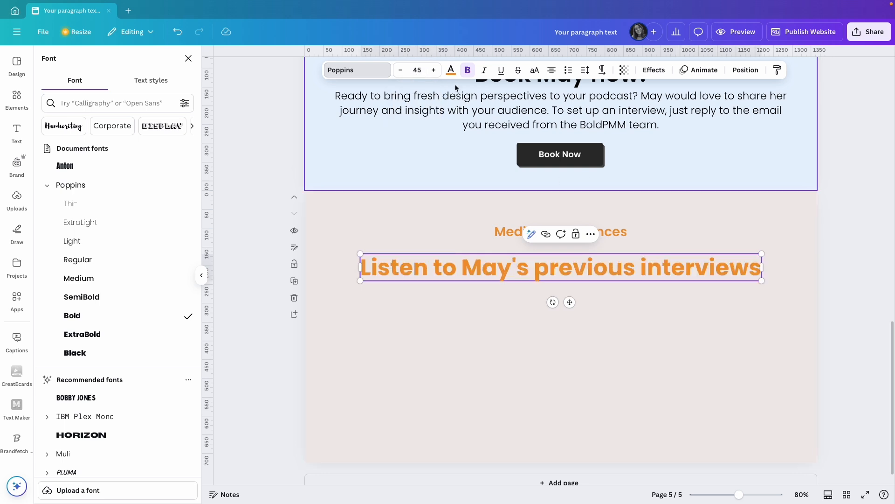
Color the interviews heading dark #2e2d2d and move it up closer to "Media appearances", keeping it centered
left_click(451, 70)
left_click(131, 129)
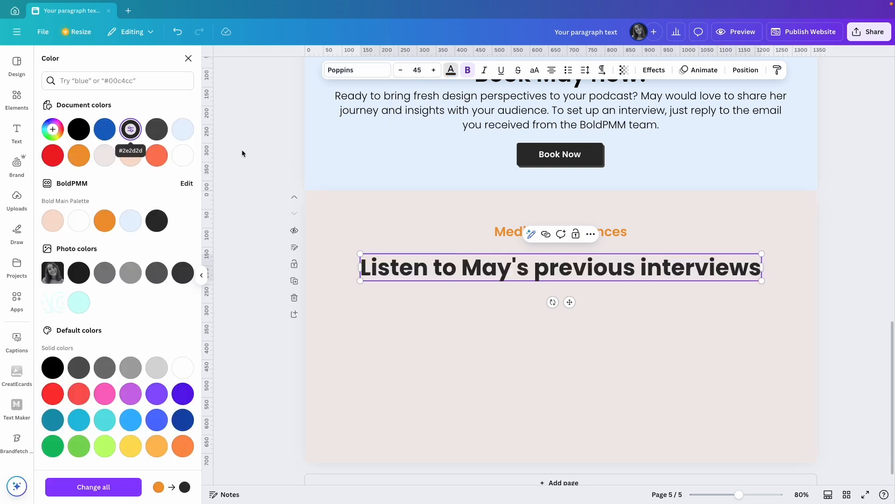
left_click(540, 309)
left_click_drag(564, 273, 564, 269)
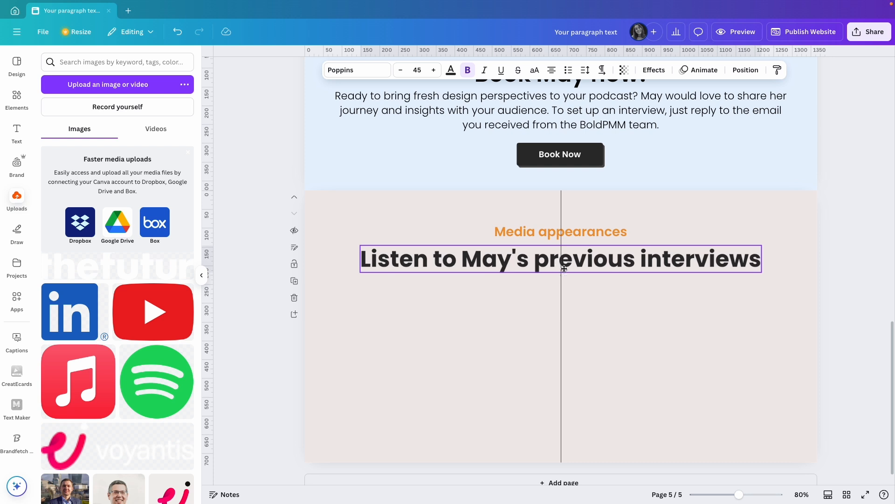
left_click(662, 320)
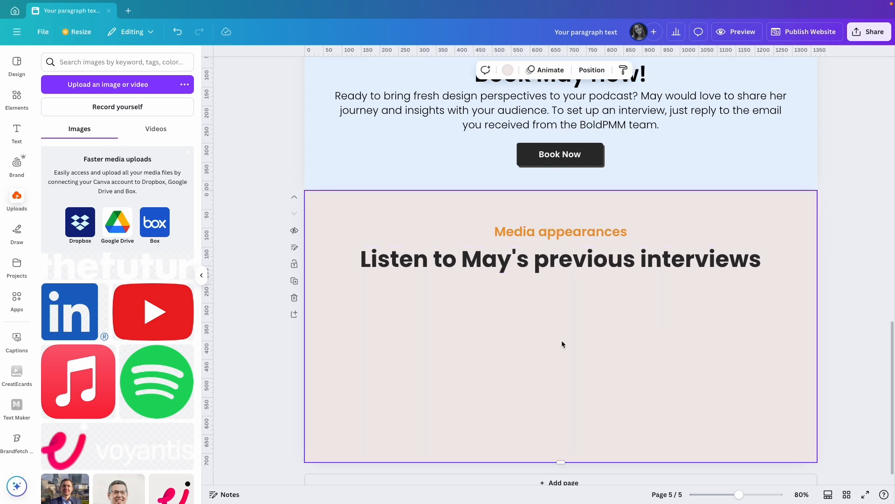
Paste the YouTube video "8 Canva Apps You Didn't Know You Needed" onto the page and center it below the interviews heading
key("ctrl+v")
left_click_drag(550, 349, 550, 383)
left_click(751, 373)
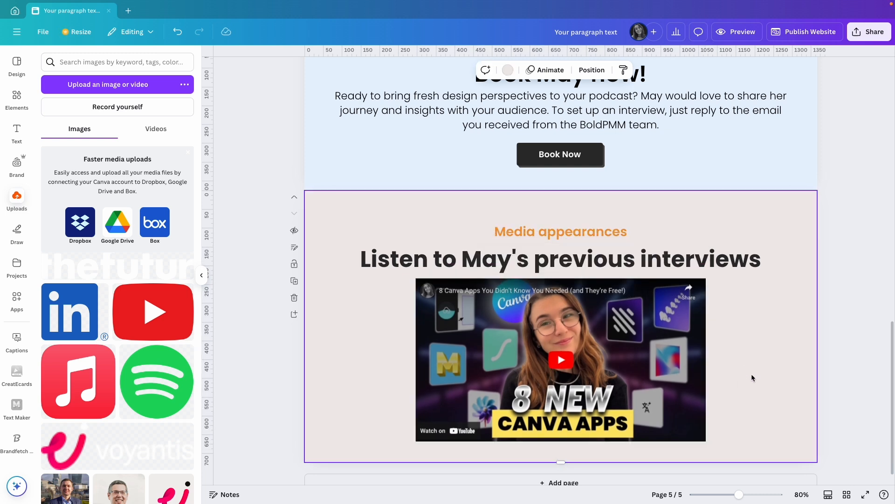
Extend the media appearances page to about 765 px tall and nudge the video slightly down from the heading
scroll(746, 310, "down", 1)
left_click_drag(558, 448, 558, 467)
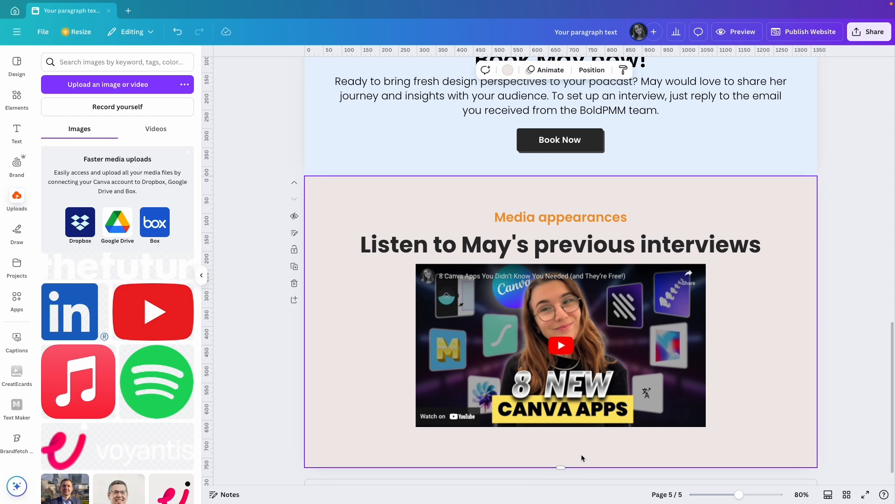
left_click(540, 251)
left_click_drag(556, 319, 555, 325)
left_click(735, 305)
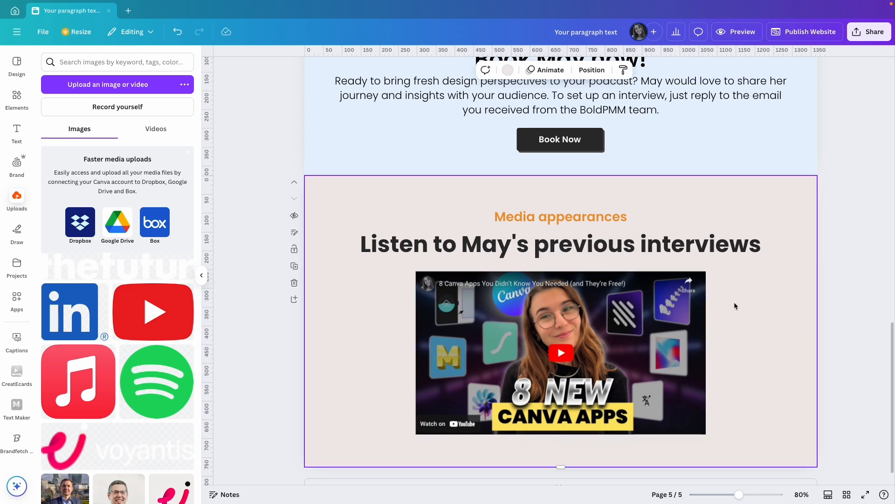
Copy the texture group from the biography page onto the media appearances page and stretch it beyond the page's full width
scroll(734, 306, "up", 5)
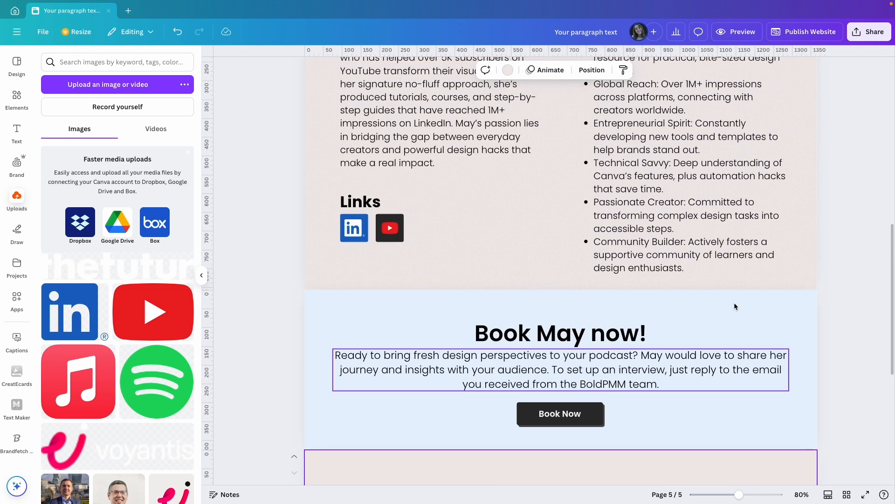
left_click(492, 217)
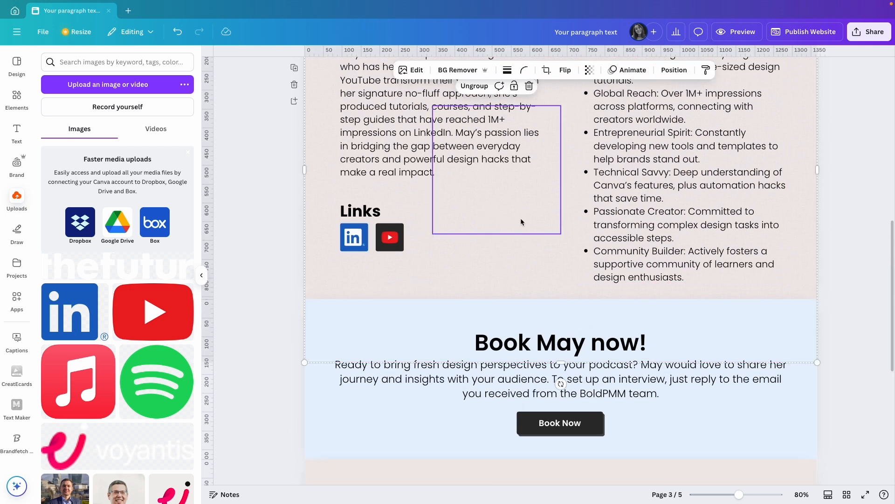
scroll(533, 255, "down", 6)
left_click(749, 344)
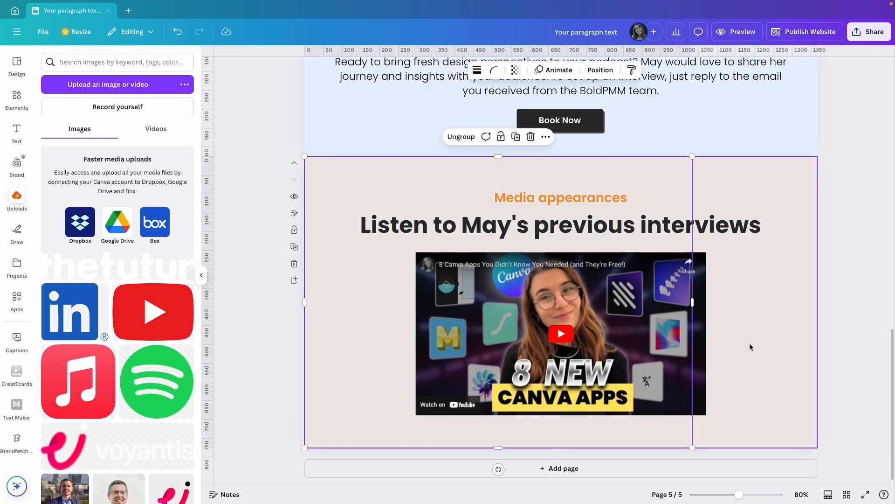
left_click_drag(692, 303, 845, 308)
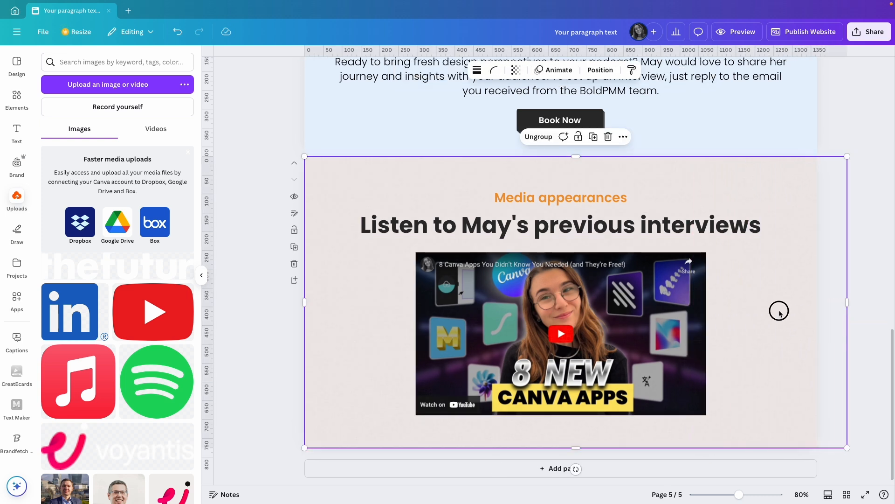
Move the texture group's layer behind the video and both texts, directly above the page background
left_click(602, 71)
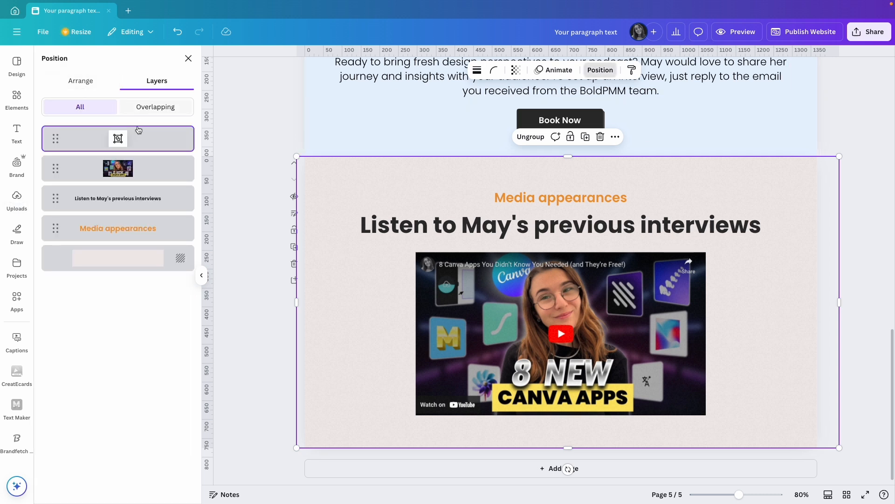
left_click_drag(126, 140, 122, 233)
left_click(243, 246)
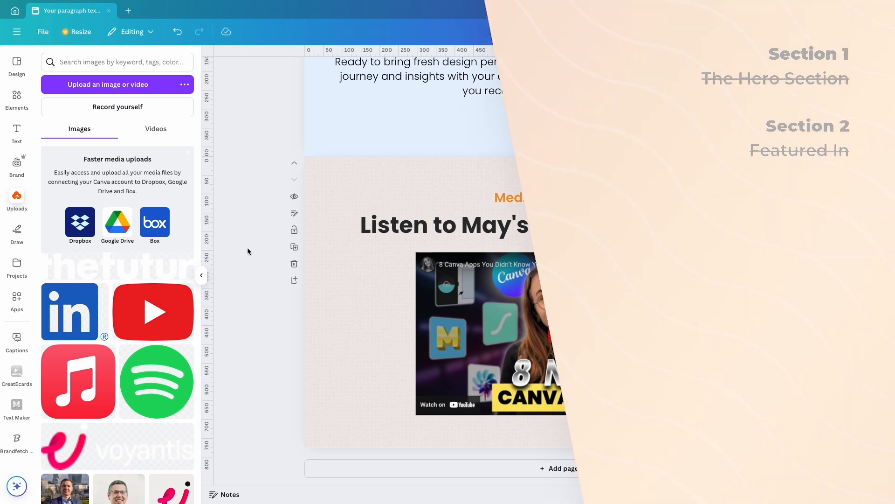
Add a page below the media appearances section and set its background to the near-black color of the Bold Main Palette
left_click(485, 469)
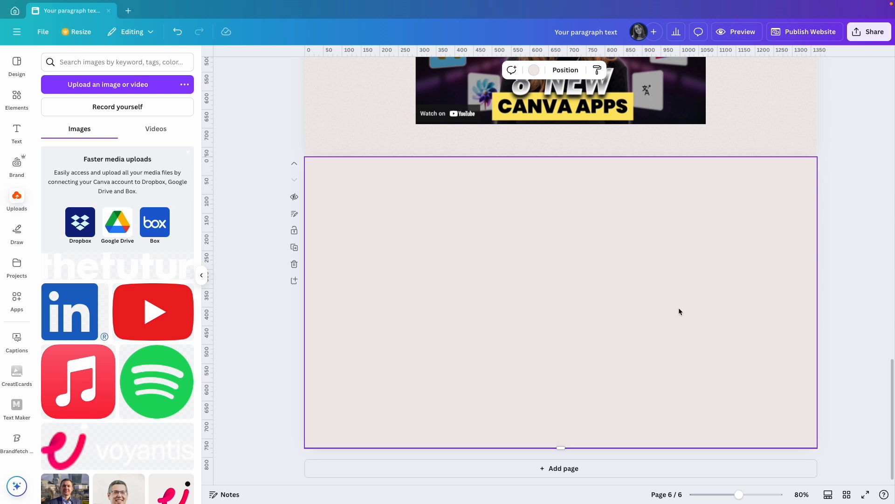
left_click(534, 70)
left_click(155, 129)
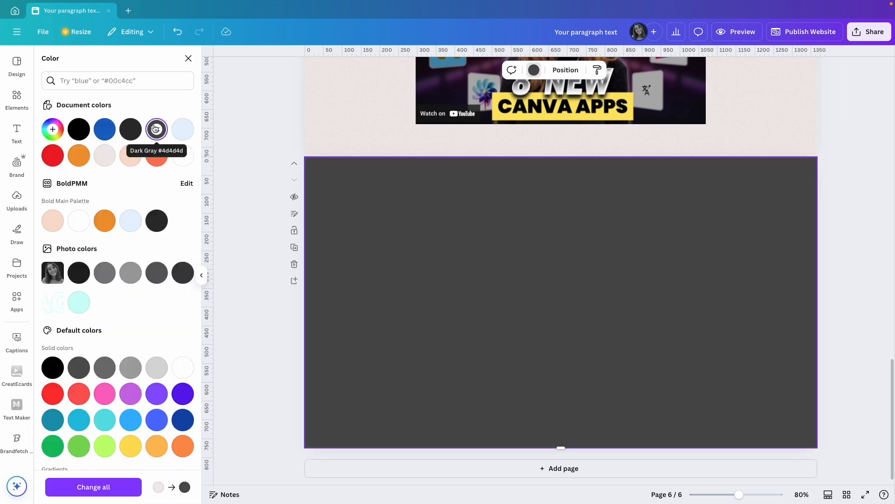
left_click(156, 220)
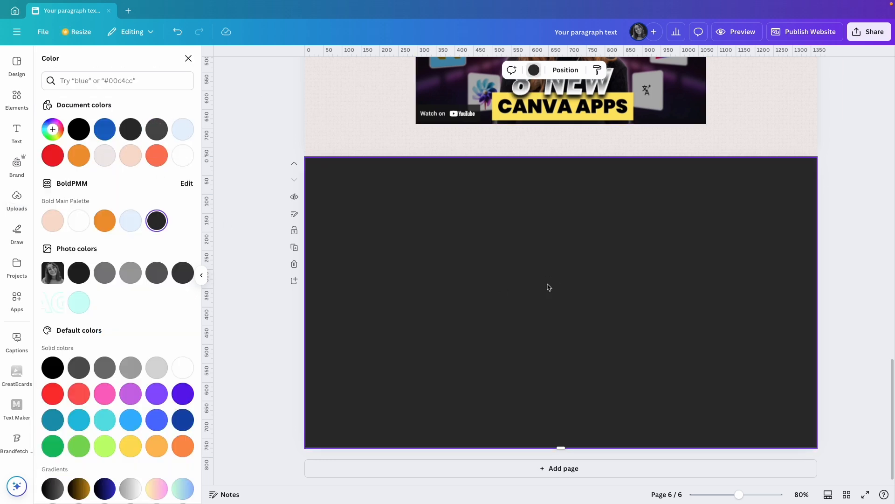
Add a "TOPICS" text to the dark page and set its size to 35
key("t")
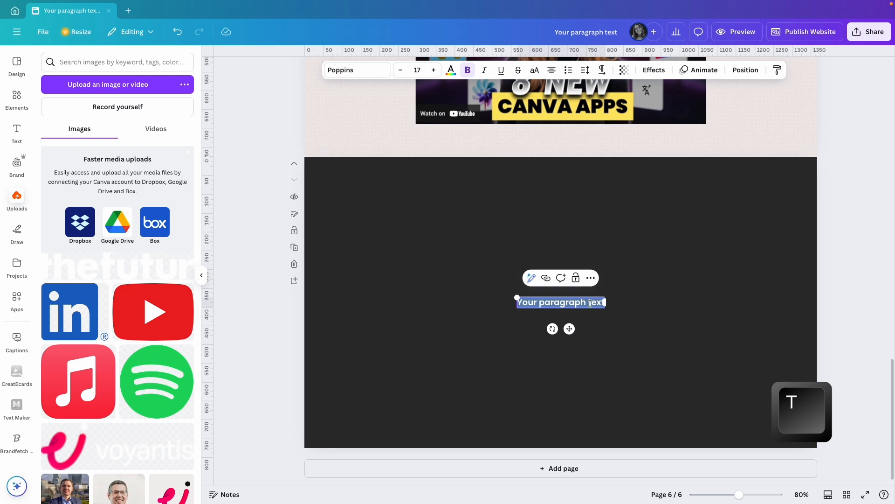
type("TOPICS")
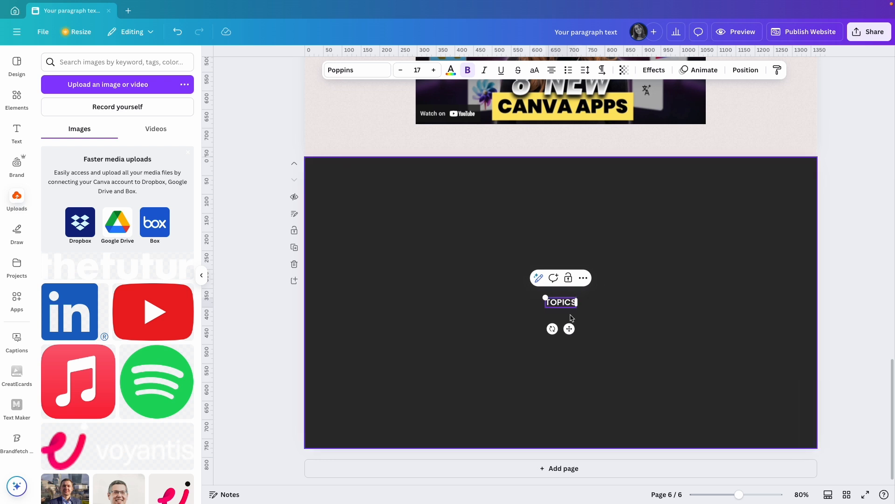
left_click(416, 70)
type("35")
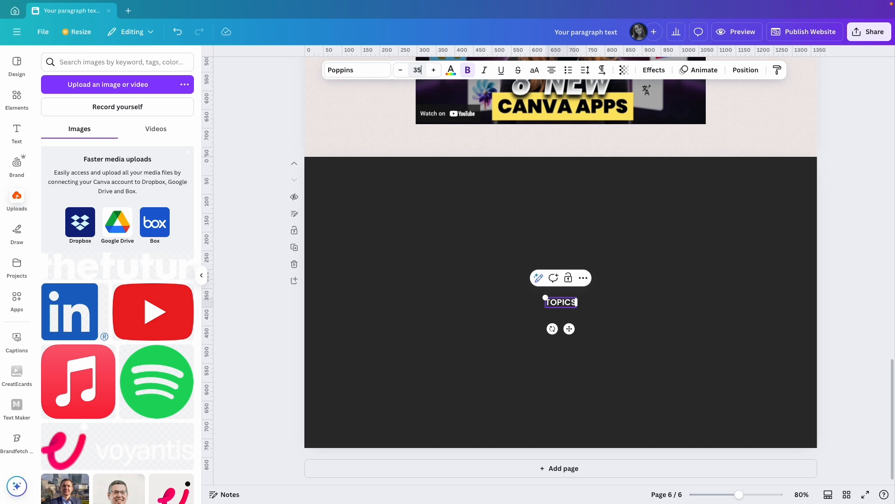
key("Return")
Color "TOPICS" light peach, move it centered near the page's upper edge and set its weight to Poppins Regular
left_click(451, 70)
left_click(131, 155)
left_click_drag(569, 343, 573, 231)
left_click(359, 70)
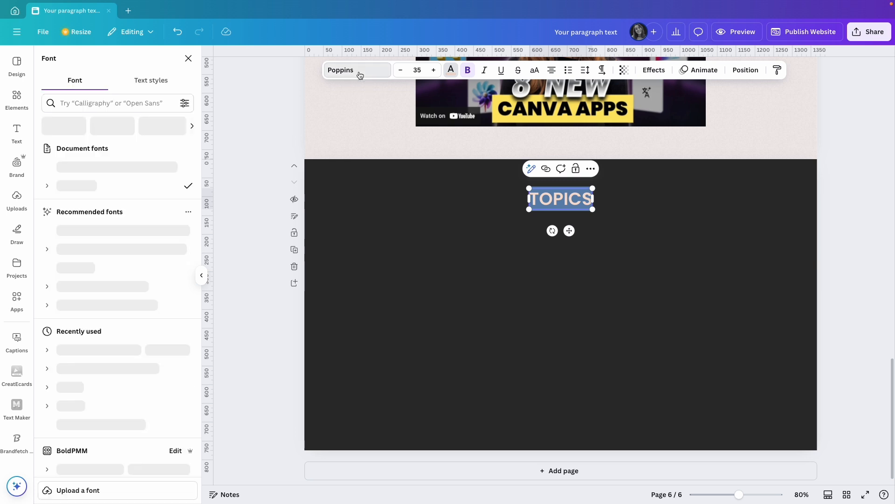
left_click(59, 188)
left_click(96, 260)
left_click(612, 234)
Duplicate "TOPICS" just below itself and replace the copy's text with "What your listeners can learn"
left_click_drag(570, 199, 570, 241)
double_click(569, 241)
type("What your listeners can learn")
Set the "What your listeners can learn" heading to size 45 in Poppins Bold
triple_click(567, 243)
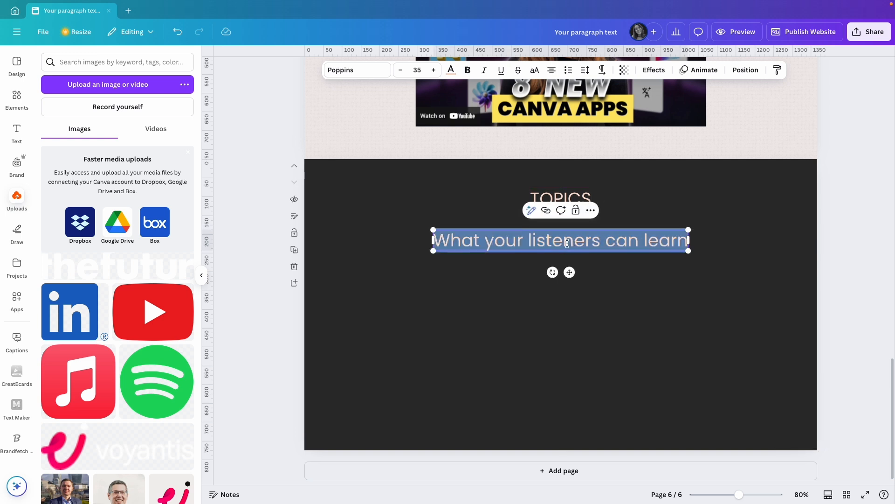
left_click(417, 70)
type("45")
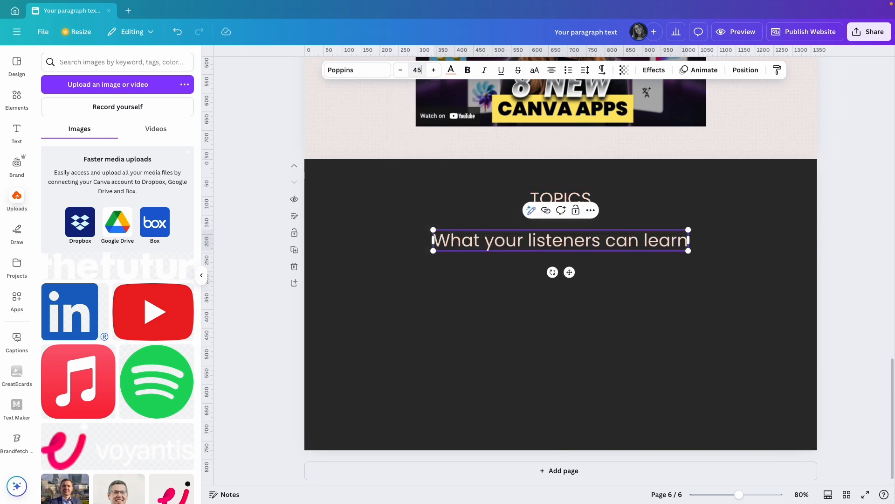
key("Return")
left_click(349, 70)
left_click(52, 184)
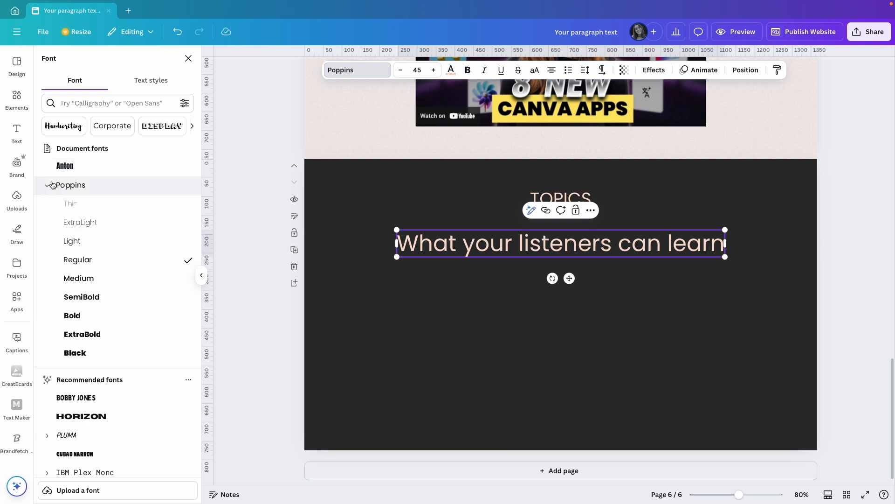
left_click(83, 313)
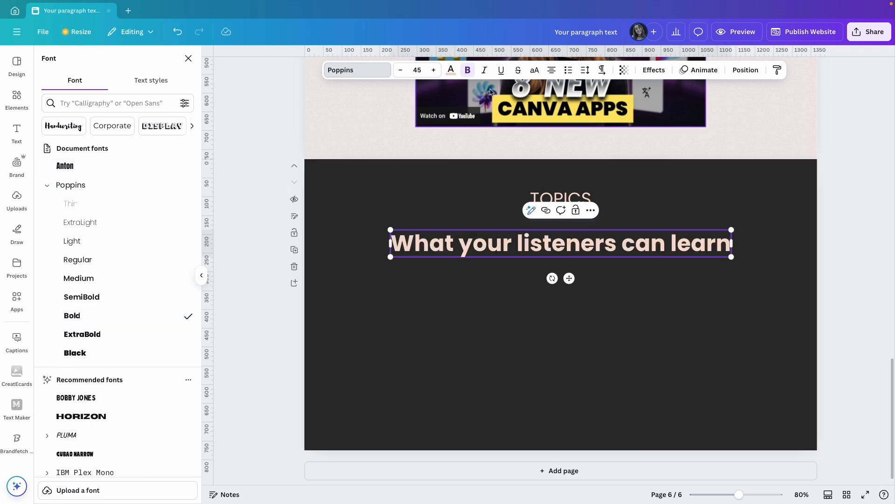
Color the "What your listeners can learn" heading white and move it up closer to "TOPICS"
left_click(450, 70)
left_click(182, 155)
left_click(624, 294)
left_click_drag(597, 243, 597, 232)
left_click(658, 271)
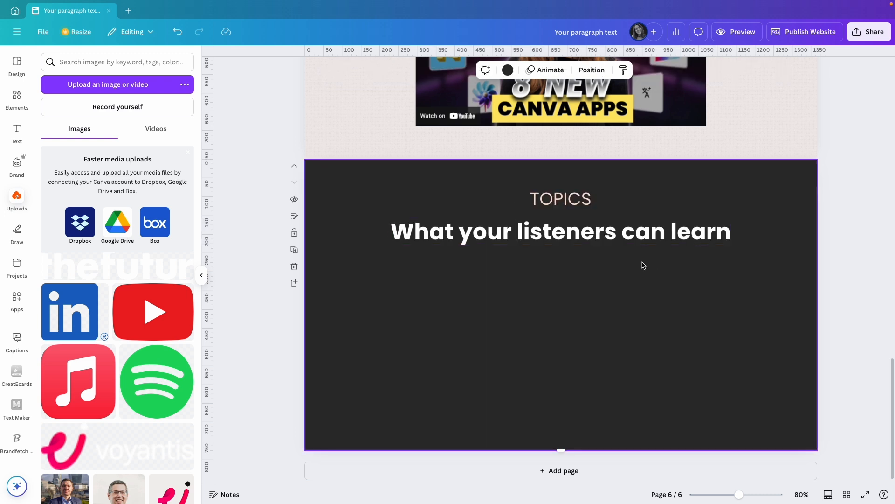
Duplicate "TOPICS" to the left side of the dark page below the heading and change the copy's text to "Topic #1"
left_click_drag(564, 201, 382, 275)
double_click(374, 271)
type("Topic #1")
left_click(487, 296)
Set the "Topic #1" text to size 25, make it italic and nudge it slightly left
left_click(417, 71)
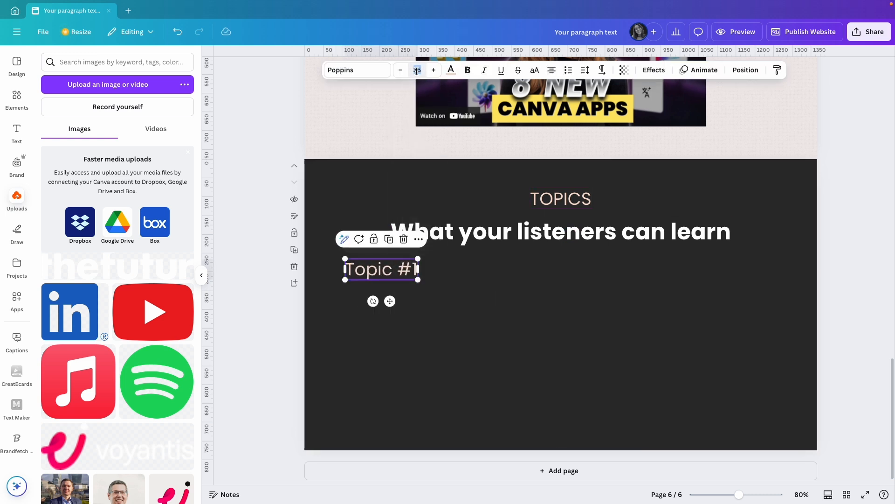
type("24")
left_click(350, 70)
left_click(48, 185)
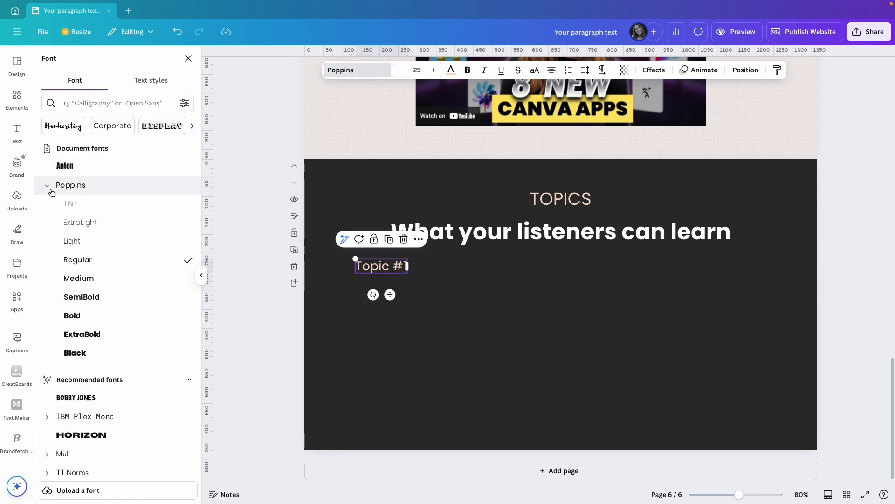
left_click_drag(356, 265, 408, 266)
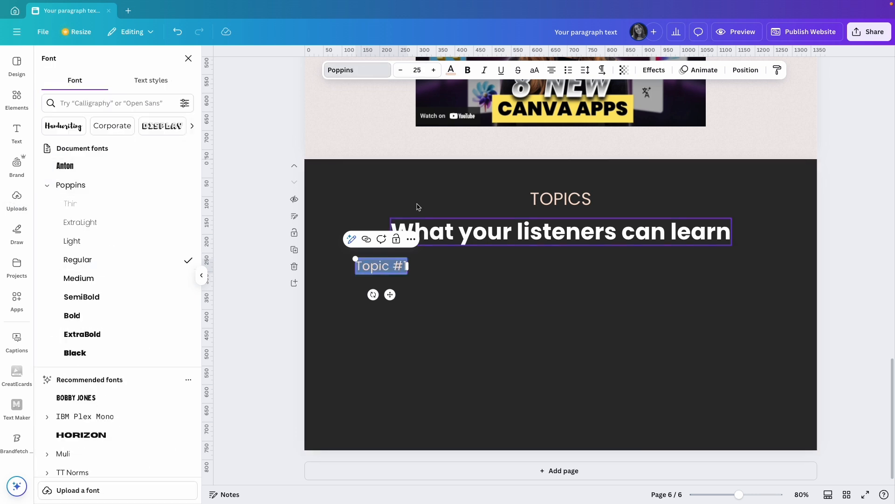
left_click(485, 70)
left_click(452, 292)
left_click(367, 269)
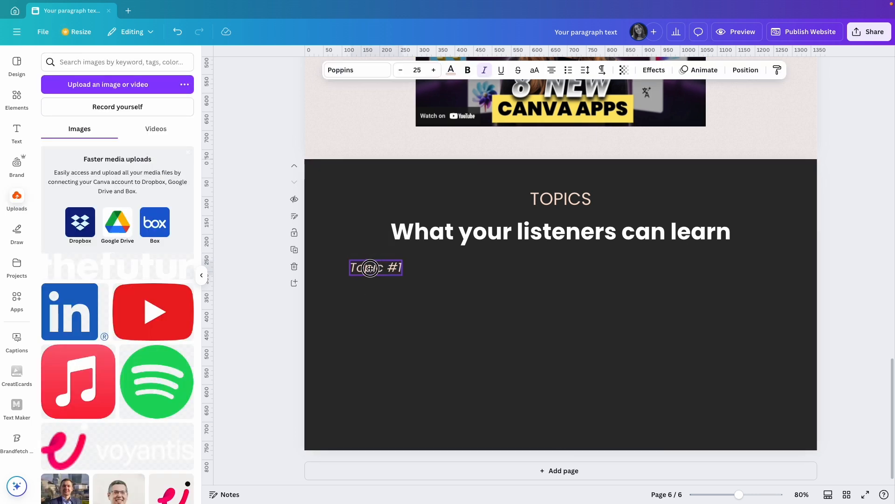
left_click_drag(368, 268, 370, 267)
Duplicate the "What your listeners can learn" heading below "Topic #1", aligned with that label's left edge
left_click_drag(496, 235, 456, 295, "alt")
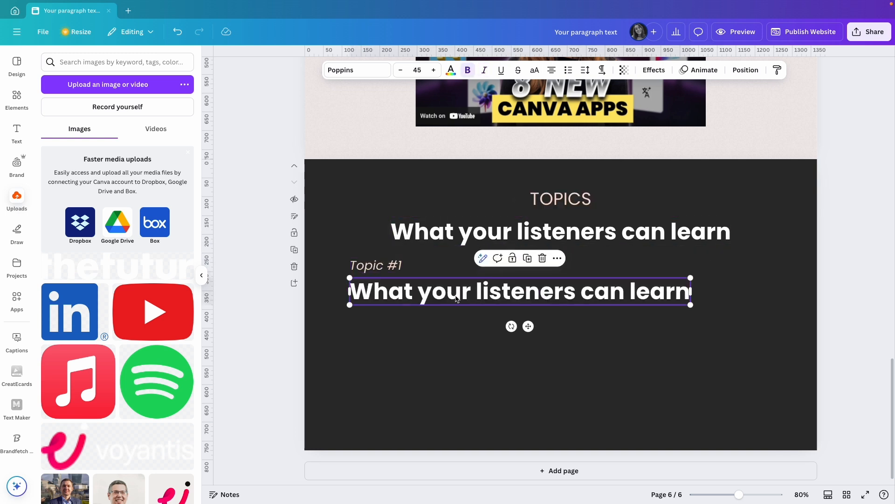
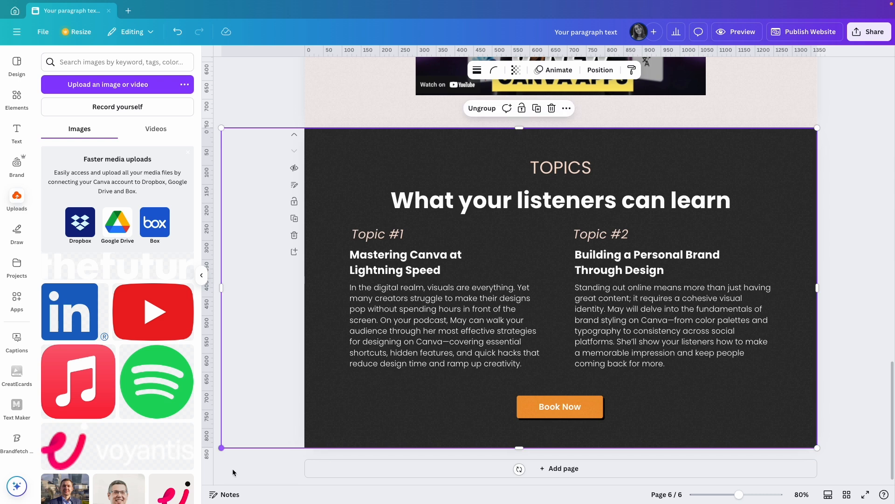
Send the texture group on the "TOPICS" page behind its text and button, directly above the background layer
left_click(613, 76)
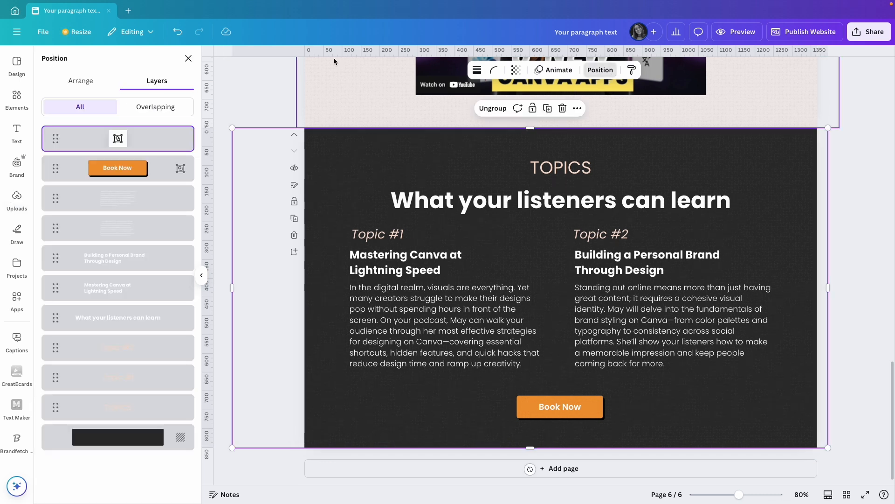
left_click_drag(123, 139, 119, 411)
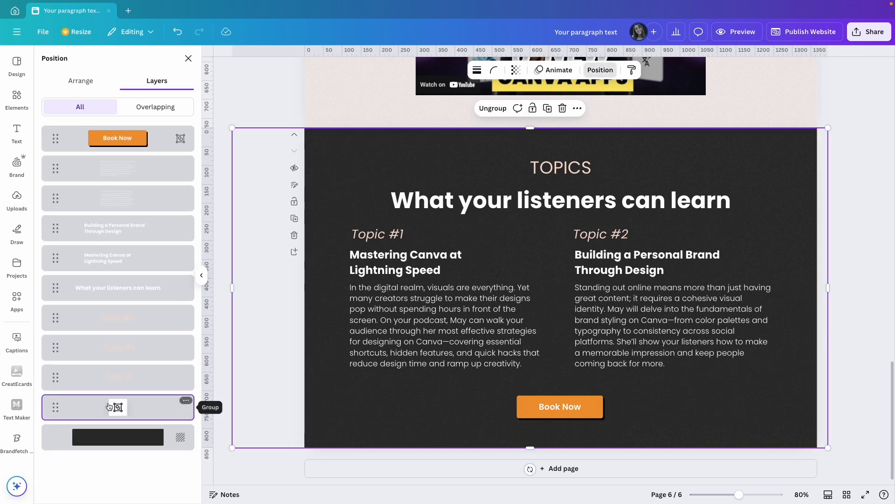
left_click(847, 293)
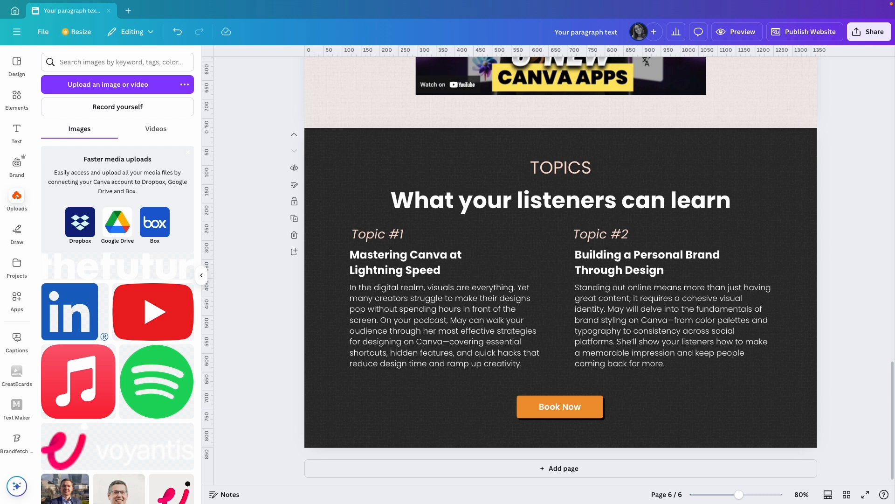
Add a page below the topics page, shorten it to about 450 px high and color its background peach
left_click(602, 469)
left_click_drag(561, 448, 556, 379)
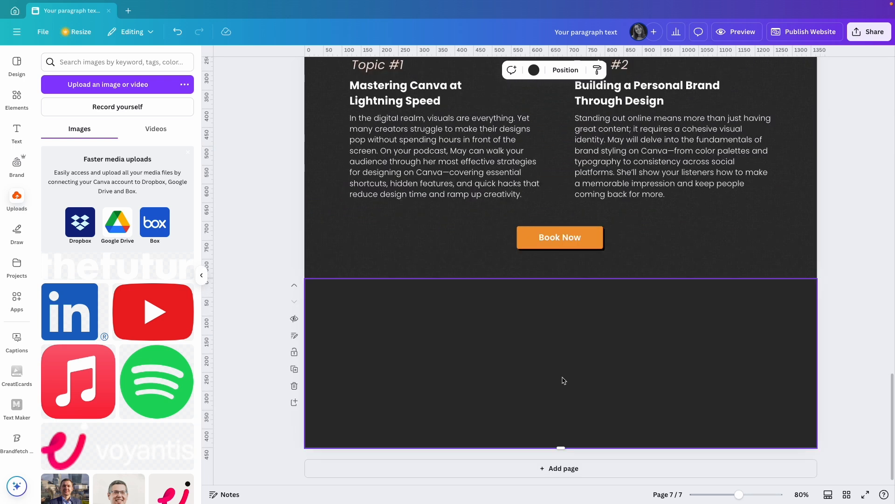
left_click(534, 70)
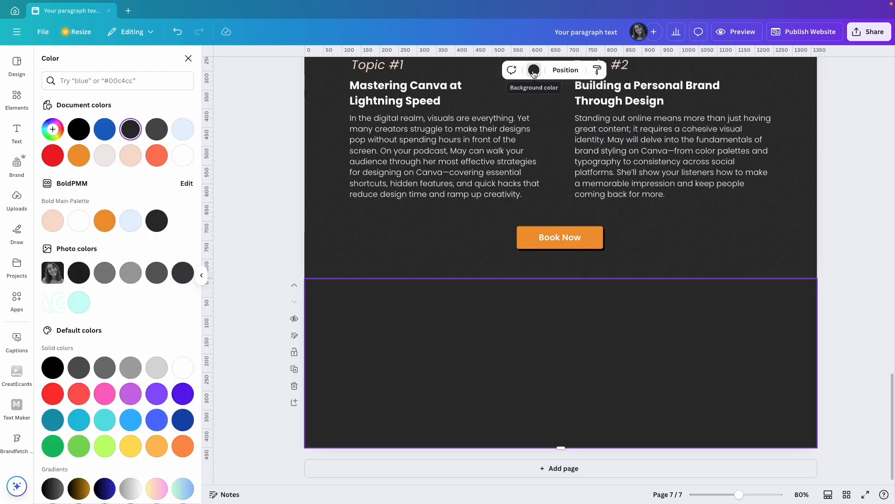
left_click(130, 156)
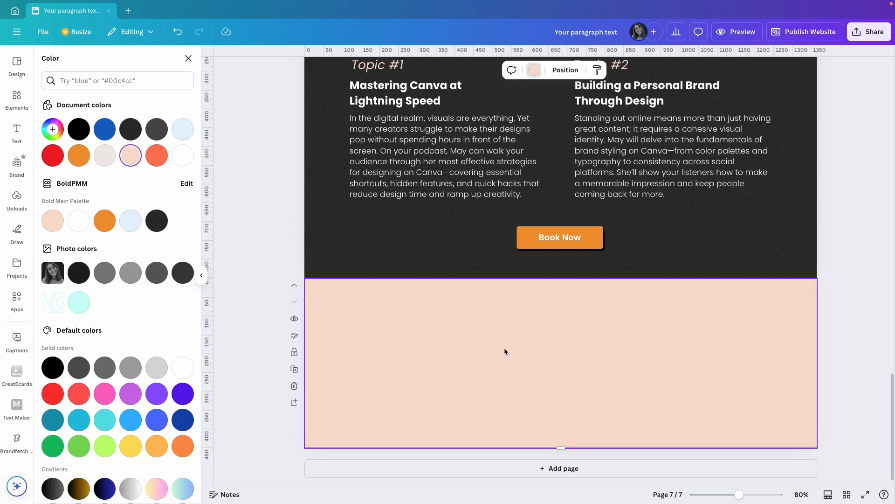
Add the closing interview-invitation question as a centered heading on the peach page and set it to size 35
key("t")
left_click_drag(573, 384, 566, 364)
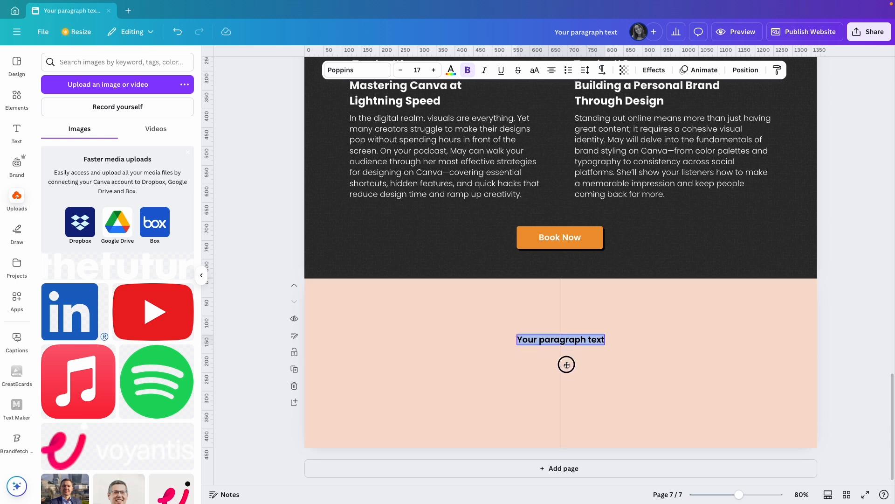
type("Want to interview May?")
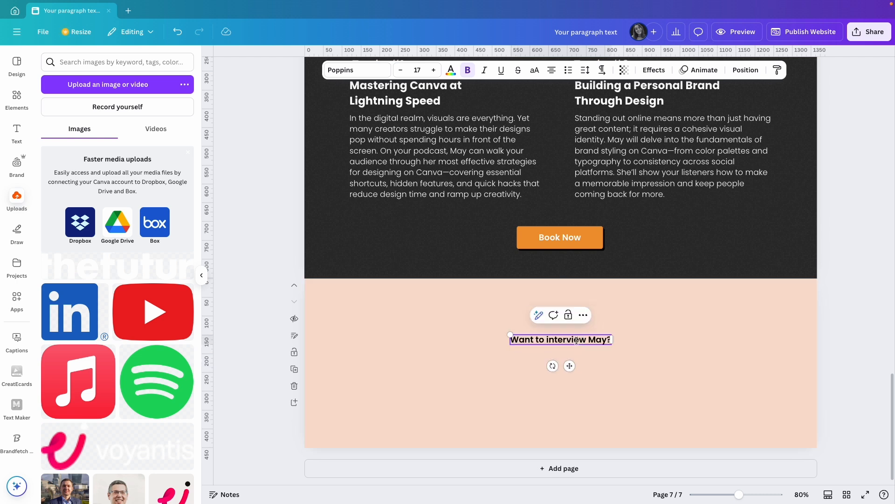
left_click(418, 70)
type("35")
key("Return")
Set the interview question heading to the Bold weight of Poppins
left_click(357, 70)
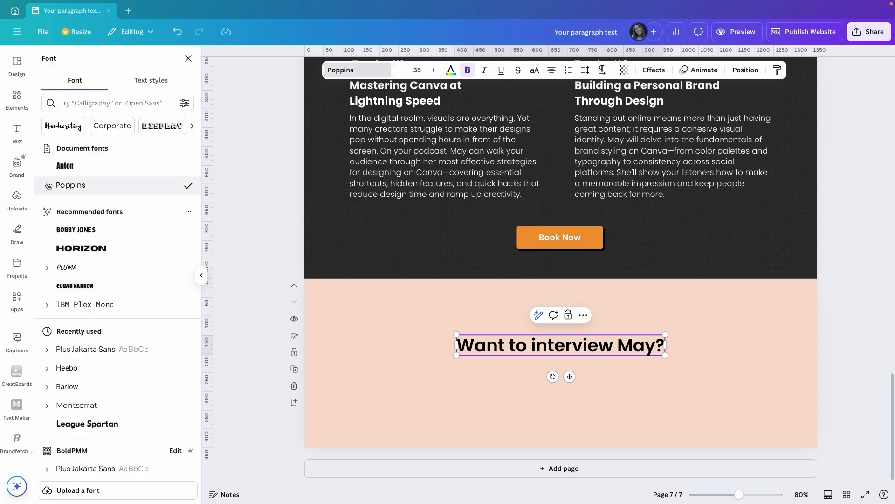
left_click(70, 186)
left_click(514, 349)
left_click(99, 316)
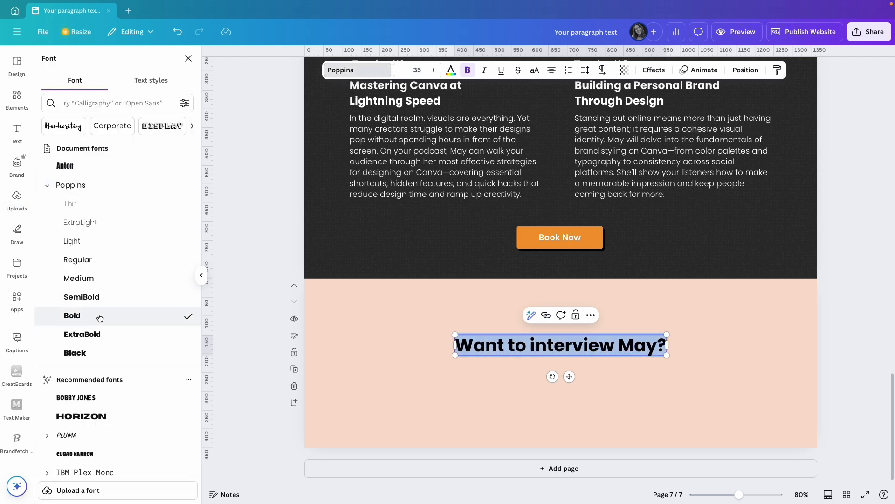
left_click(481, 380)
Duplicate the heading below itself and replace the copy's text with "To schedule an interview, reply to the BoldPMM email or click the button below."
left_click_drag(542, 349, 577, 366)
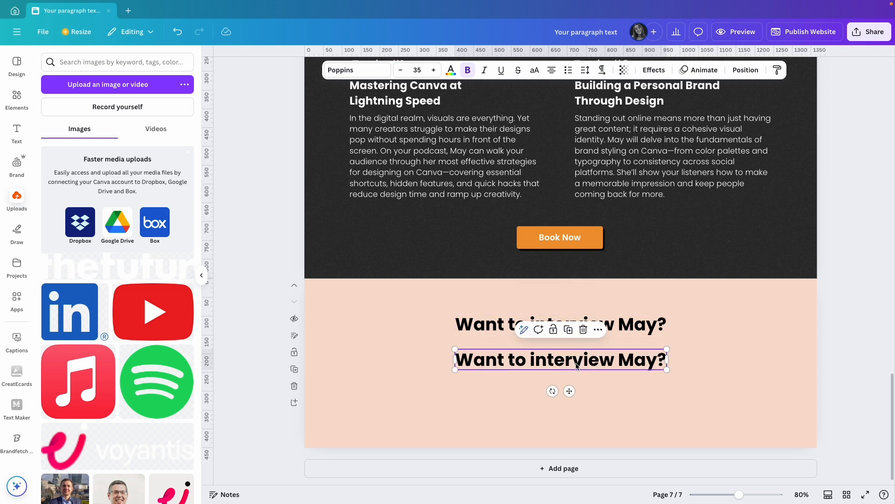
double_click(597, 362)
type("To schedule an interview, reply to the BoldPMM email or click the button below.")
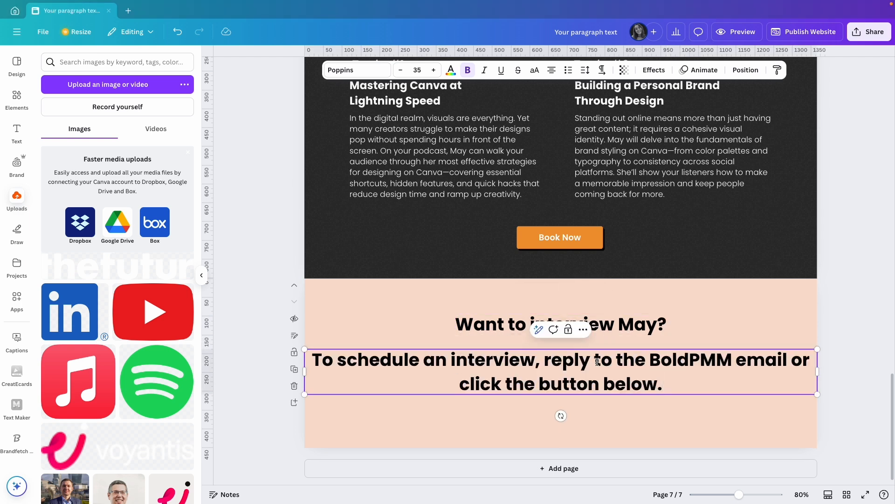
Set the "To schedule an interview" text to size 21 and the Poppins Light weight
key("ctrl+a")
left_click(419, 70)
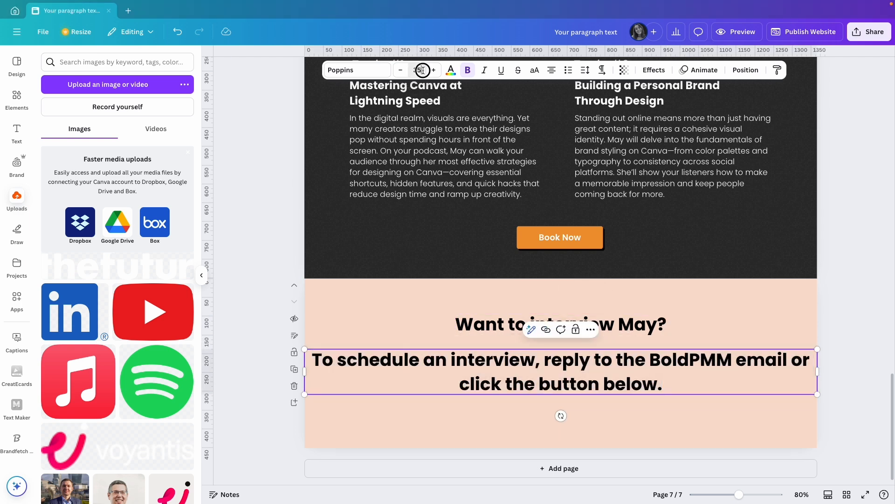
type("21")
key("Return")
left_click(378, 71)
left_click(47, 185)
left_click(75, 241)
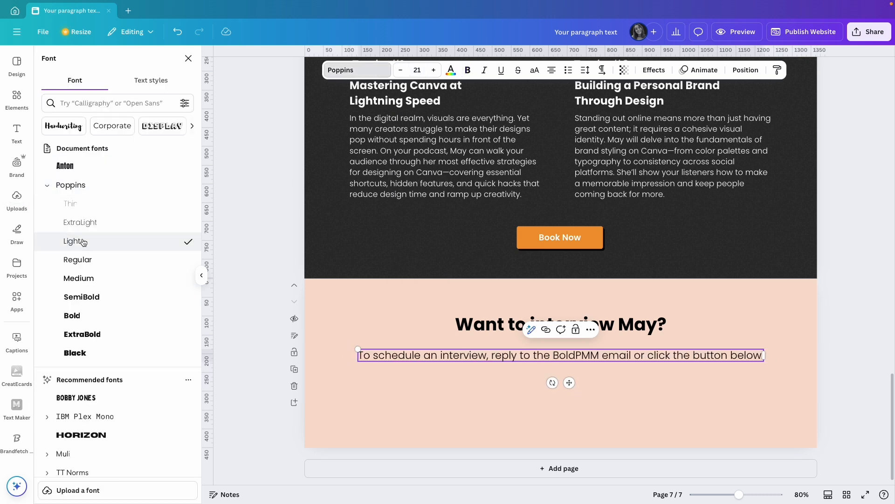
Narrow the "To schedule an interview" text box so it wraps onto two lines, and center it under the heading
left_click(624, 362)
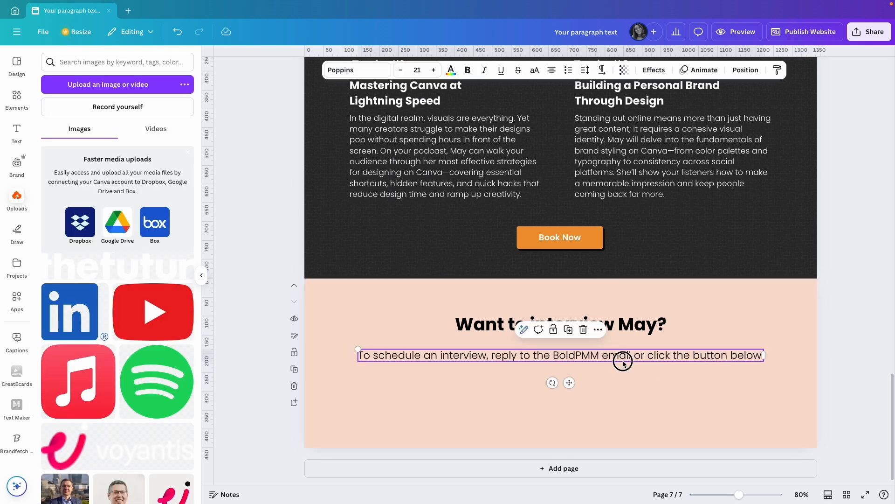
left_click_drag(764, 356, 667, 357)
left_click_drag(558, 358, 608, 356)
left_click(749, 351)
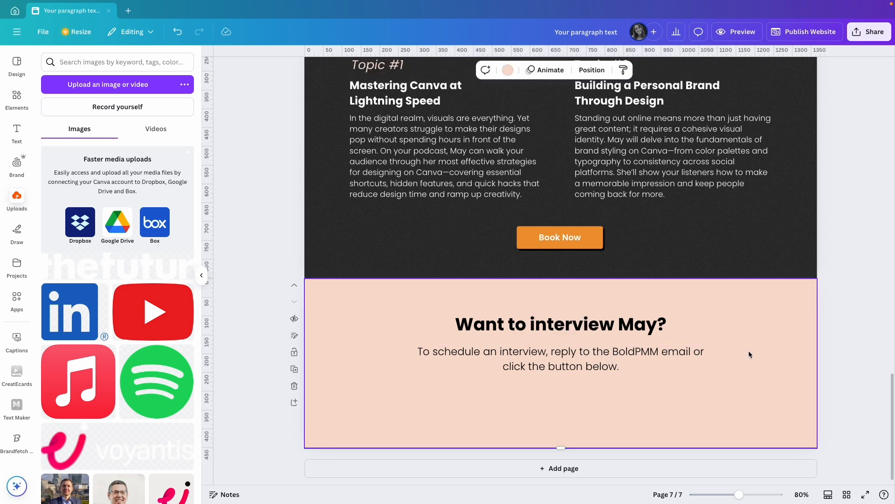
Copy the black "Book Now" button from the light blue booking page below the peach page's scheduling text and nudge that text up slightly
scroll(749, 351, "up", 8)
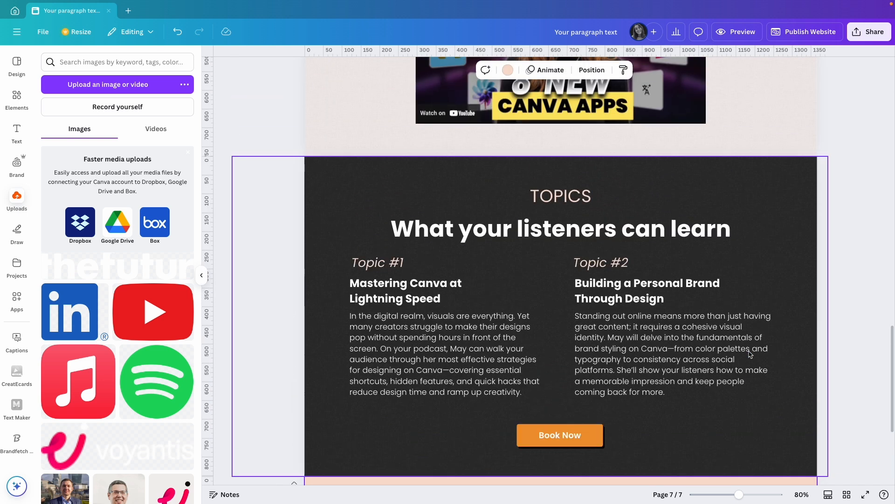
scroll(750, 355, "up", 6)
left_click(577, 326)
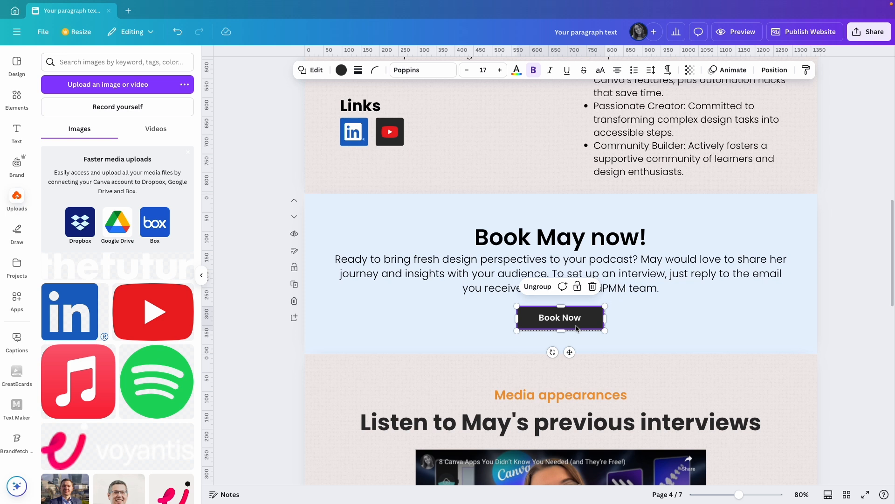
scroll(601, 396, "down", 14)
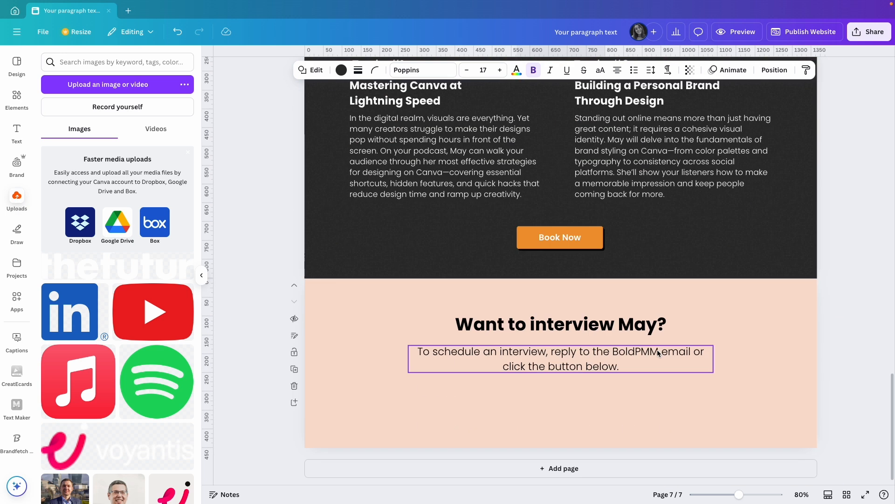
key("ctrl+v")
left_click_drag(580, 411, 582, 400)
left_click_drag(558, 356, 558, 353)
left_click(685, 392)
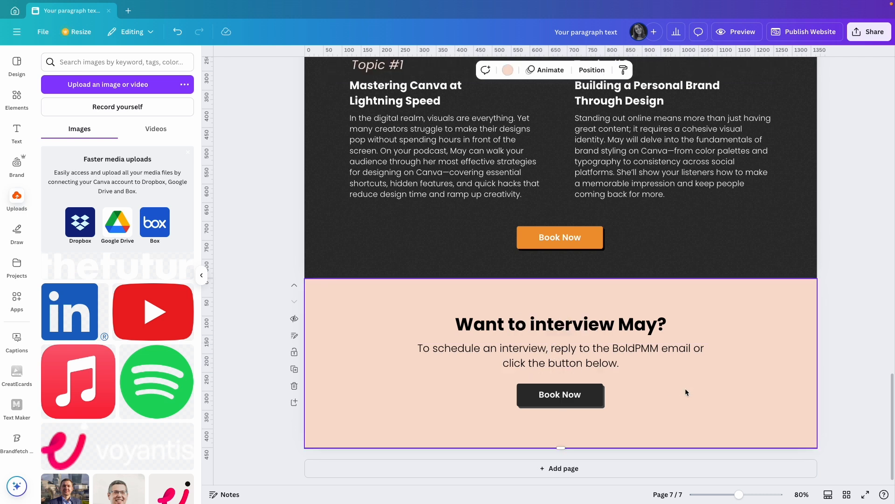
left_click(824, 376)
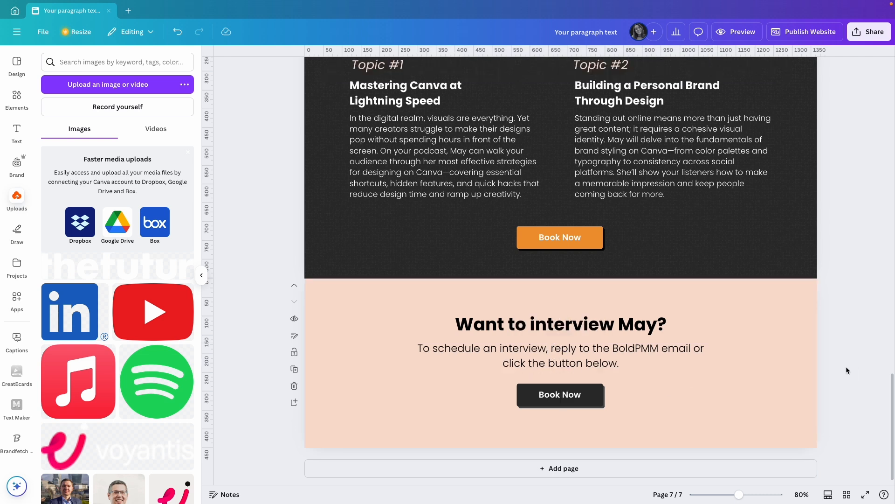
Copy the texture group from the topics page onto the peach page and widen it past both page edges
left_click(767, 245)
left_click(755, 364)
key("super+v")
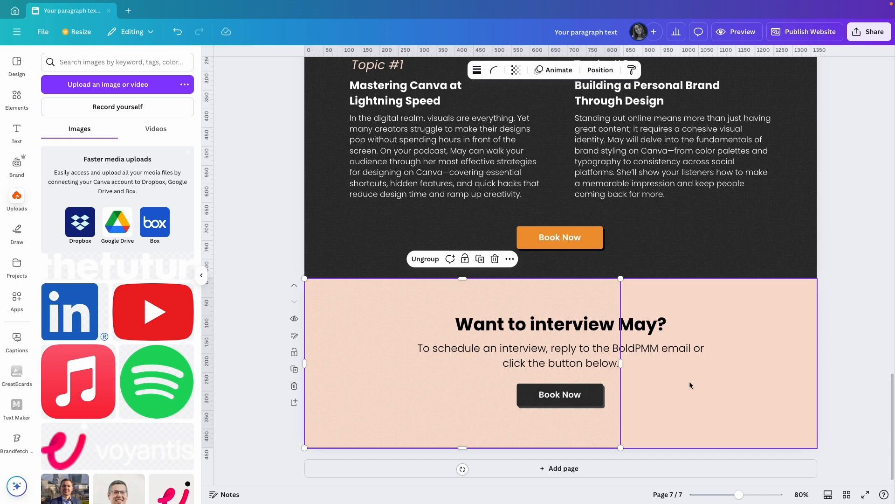
left_click_drag(620, 363, 857, 363)
left_click_drag(305, 363, 242, 364)
Send the peach page's texture group behind its heading, text and button, directly above the background layer
left_click(601, 70)
left_click_drag(110, 136, 122, 229)
left_click(252, 245)
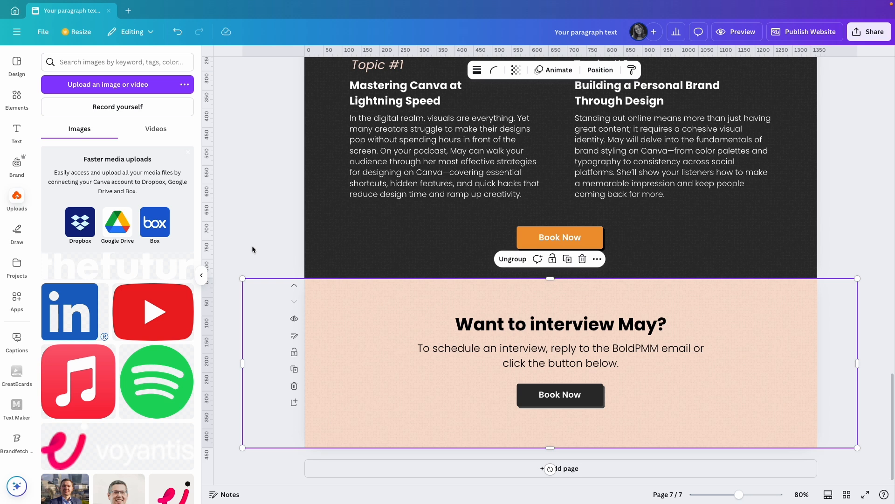
left_click(252, 246)
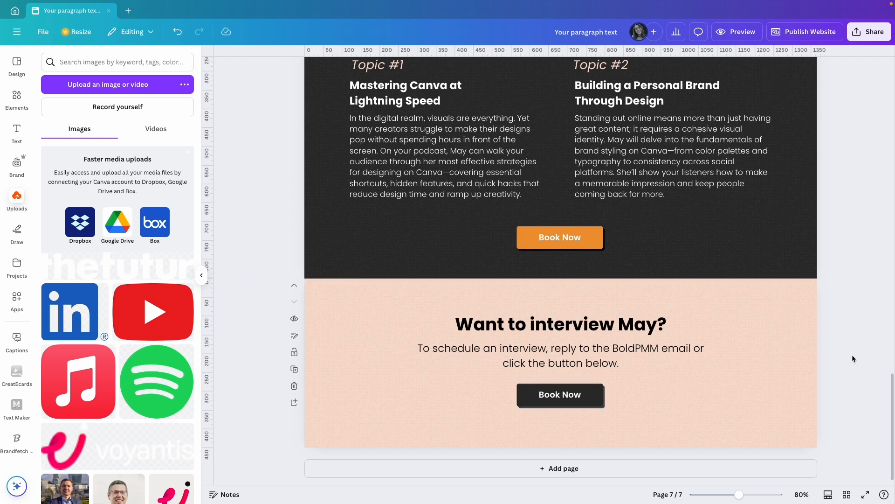
Ungroup the black button under the introduction on the first page
left_click_drag(892, 386, 870, 81)
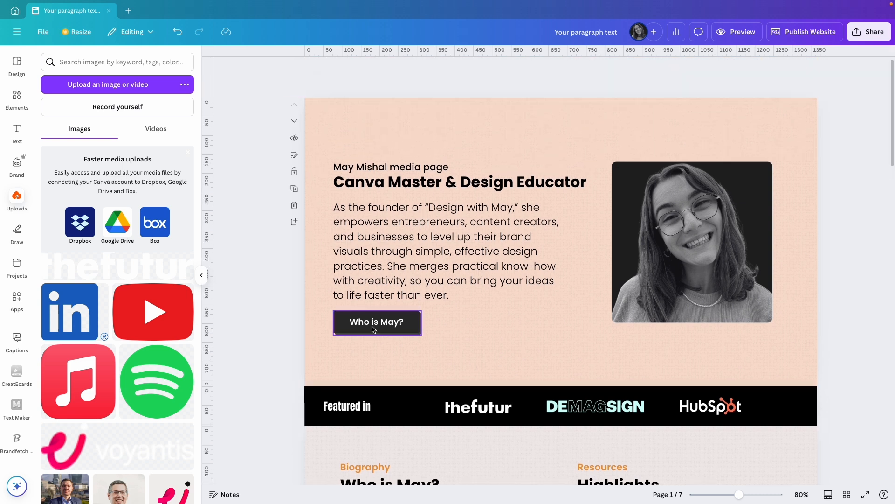
scroll(496, 334, "down", 6)
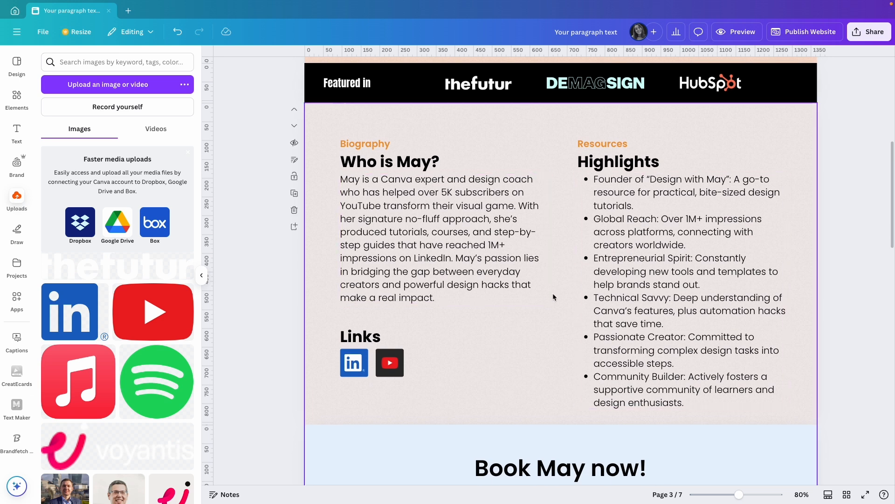
scroll(553, 294, "up", 6)
left_click(385, 327)
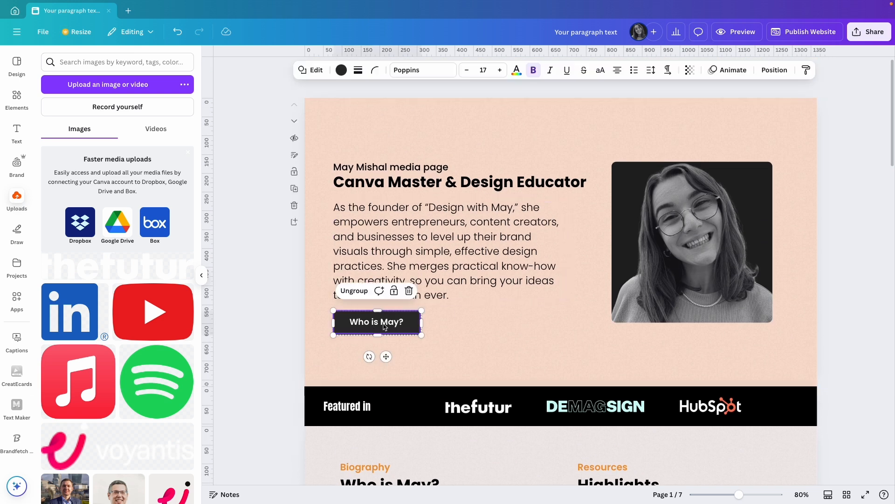
key("super+k")
left_click(352, 291)
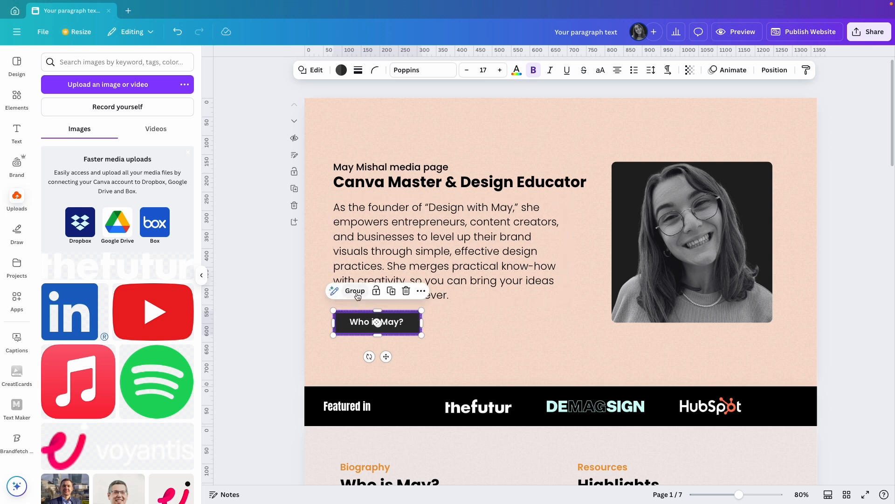
left_click(277, 315)
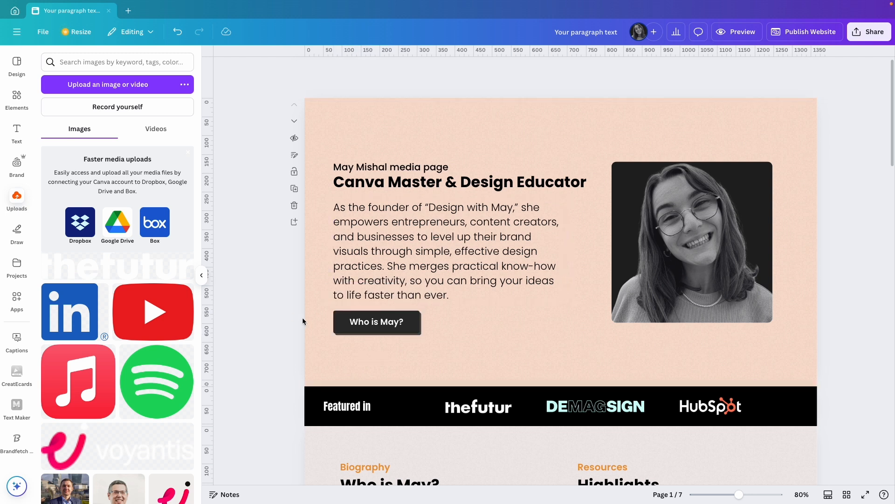
Link the front shape of the first page's black button to page "3 - Untitled" and remove the underline from its label
left_click(385, 326)
key("super+k")
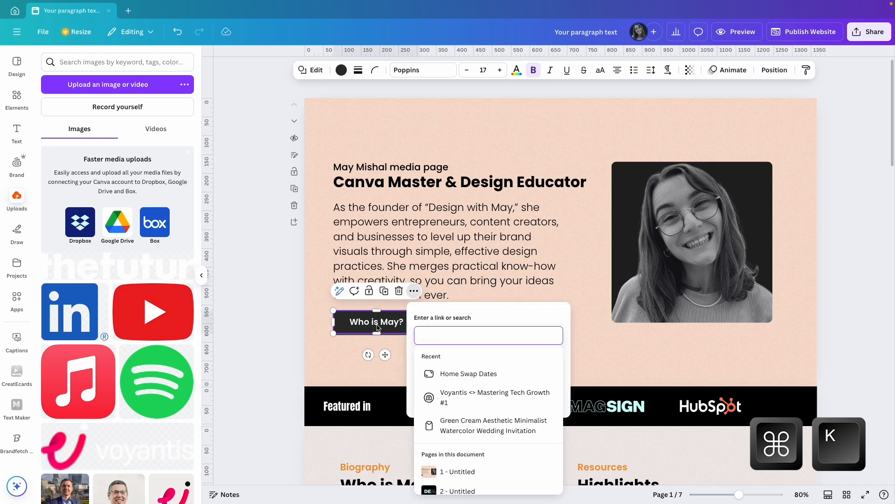
scroll(480, 394, "down", 3)
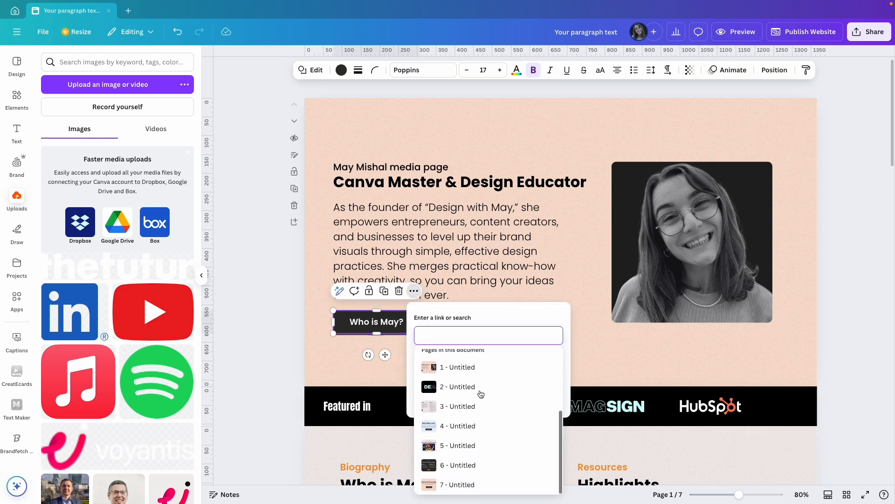
left_click(469, 407)
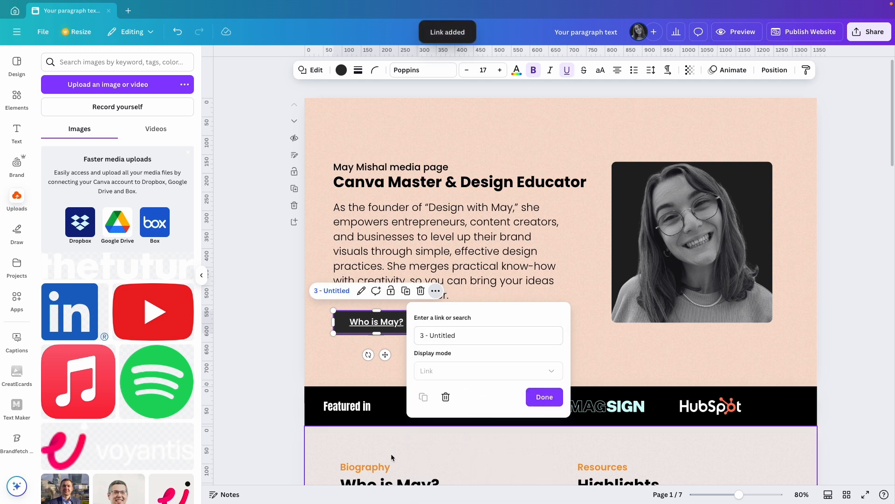
left_click(544, 397)
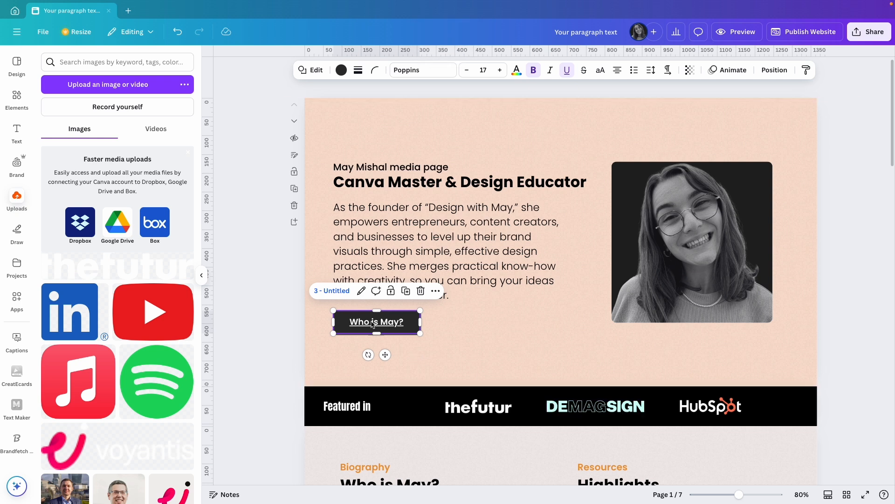
left_click(567, 70)
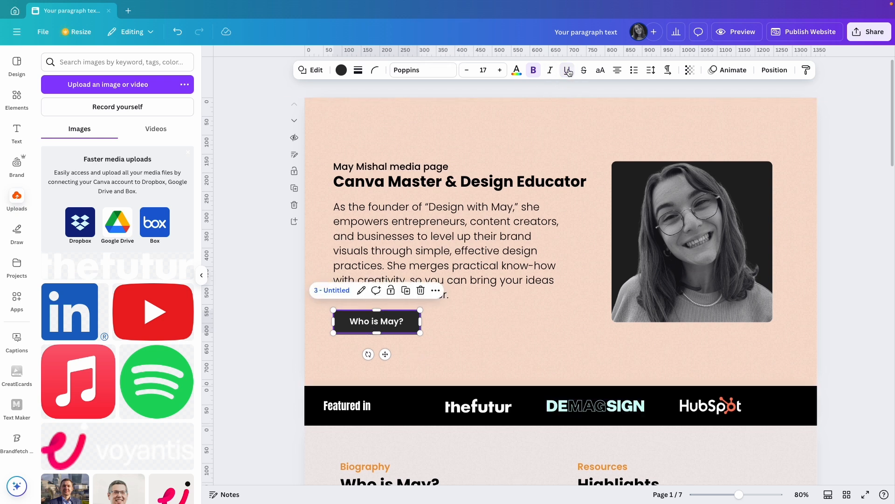
left_click(276, 304)
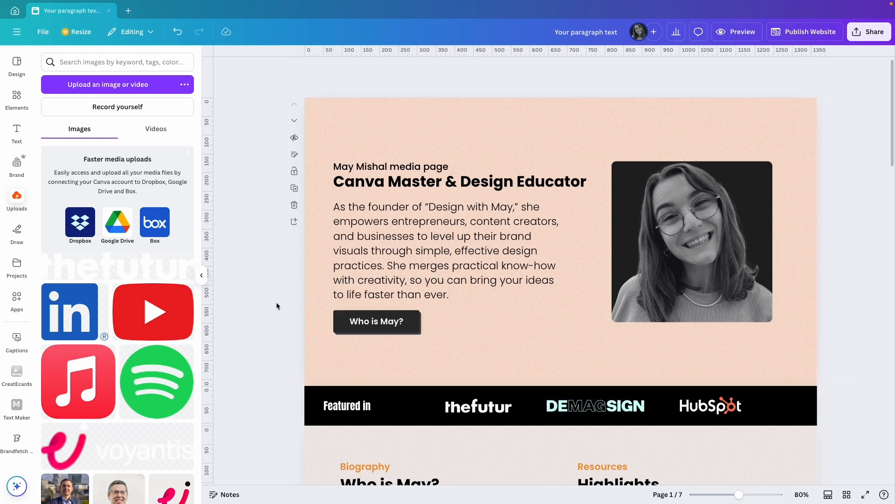
Link the LinkedIn logo under the Links heading on the biography page to the owner's LinkedIn profile URL
scroll(476, 329, "down", 4)
scroll(508, 415, "down", 1)
left_click(353, 420)
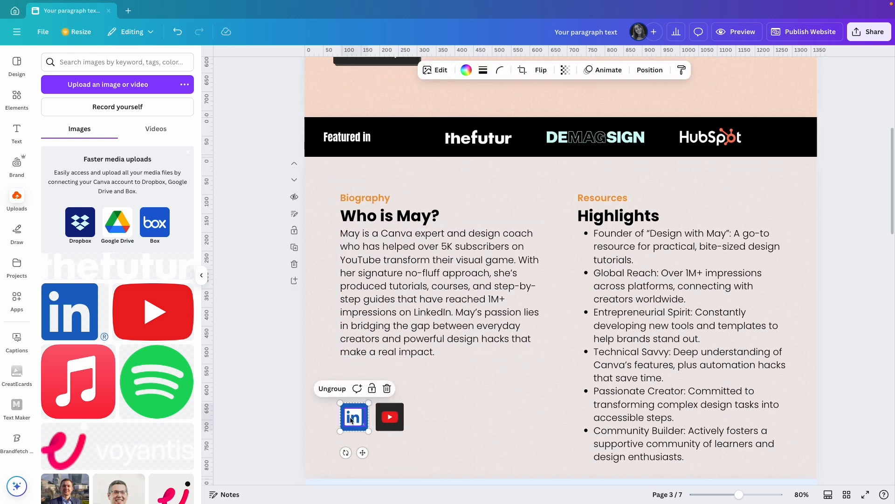
left_click(355, 419)
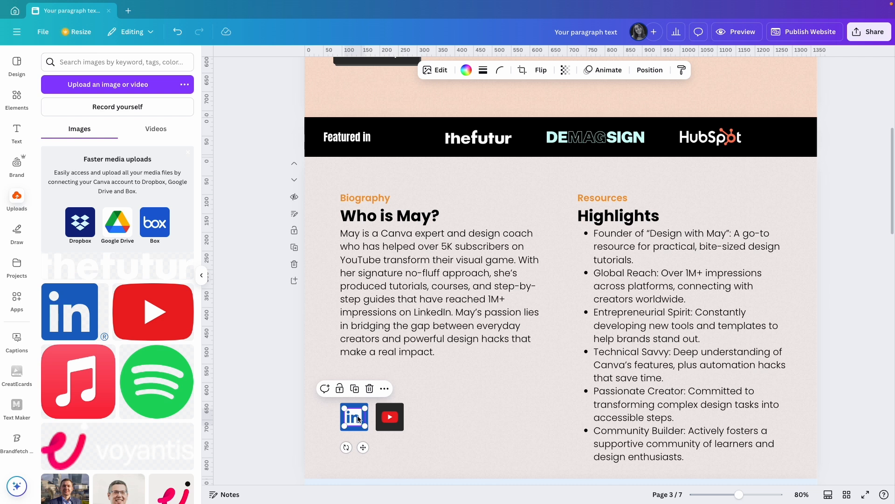
key("ctrl+k")
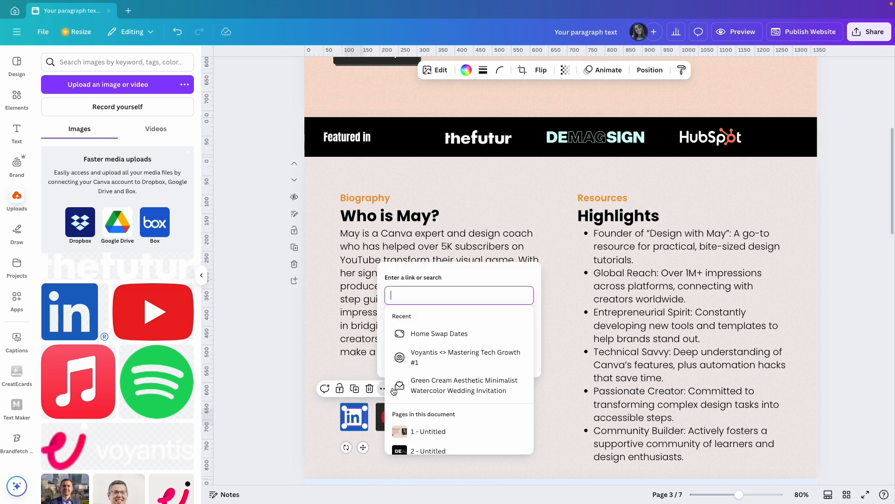
type("https://www.linkedin.com/in/maymishal/")
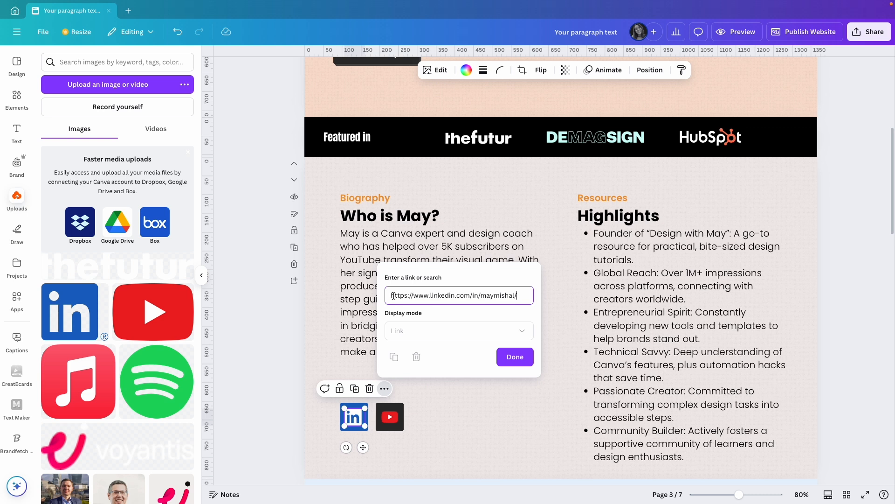
left_click(526, 358)
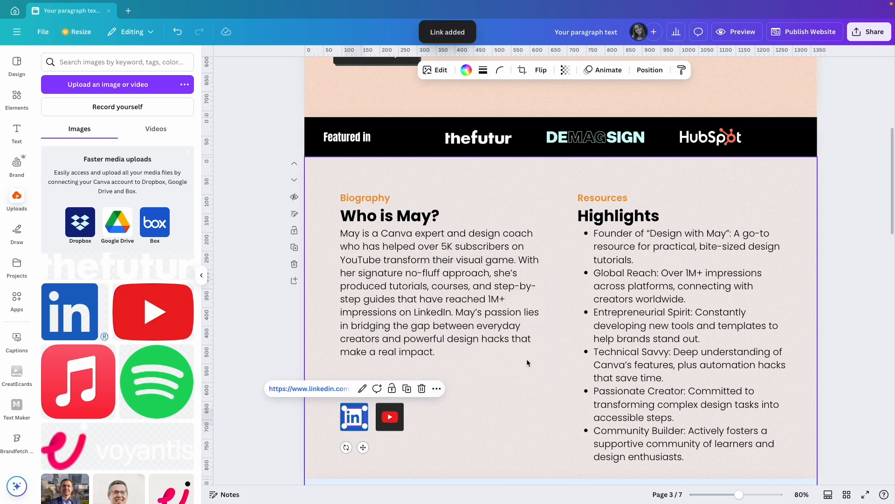
Link the blue square behind the LinkedIn logo to the same LinkedIn profile URL
left_click(347, 410)
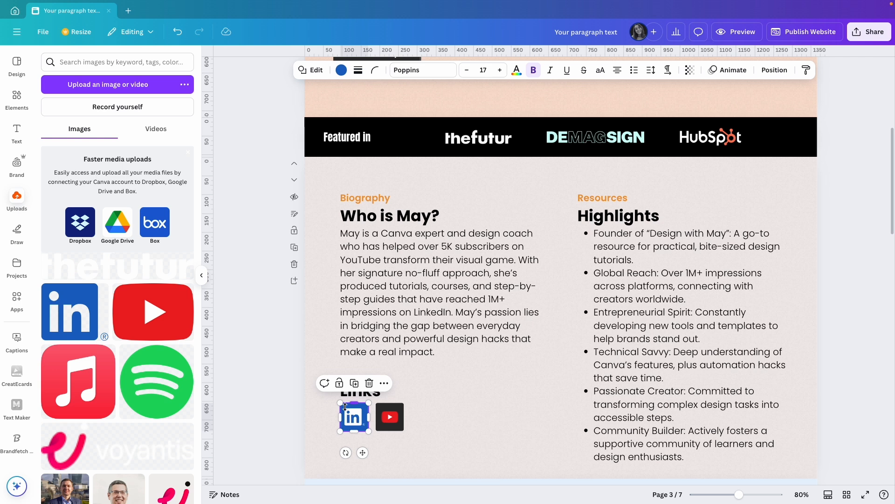
key("super+k")
key("super+v")
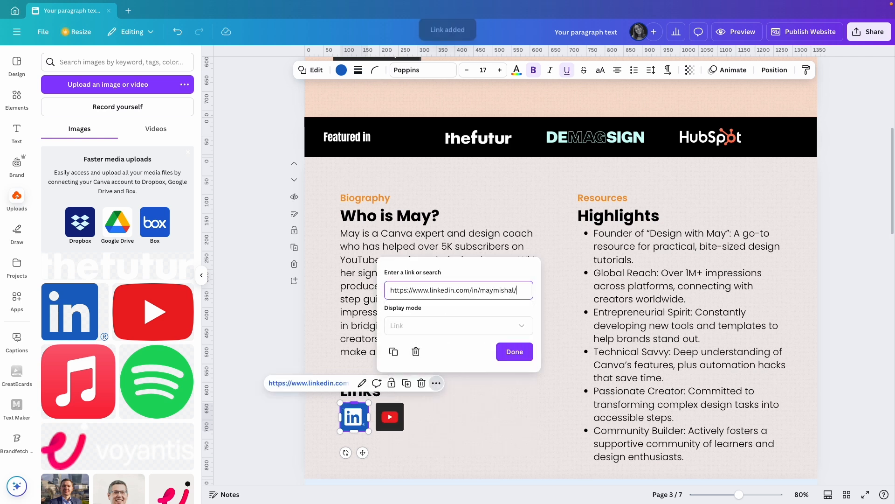
left_click(478, 423)
left_click(398, 416)
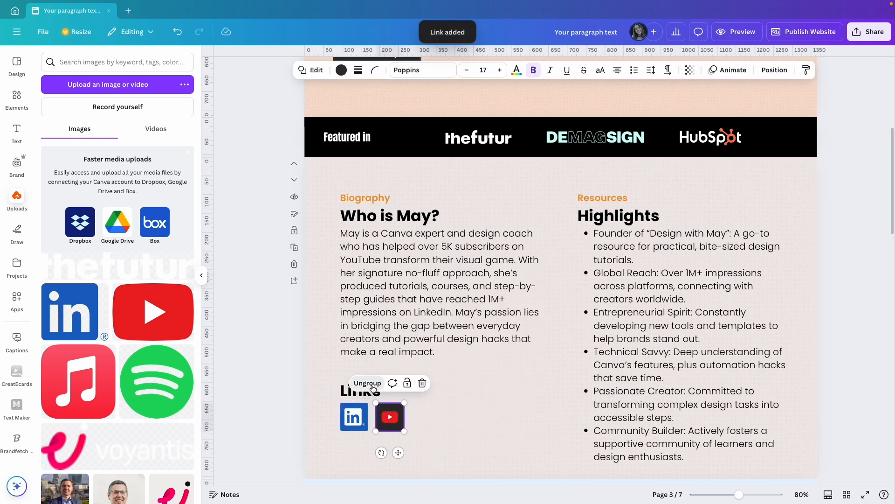
left_click(399, 418)
left_click(399, 417)
key("super+k")
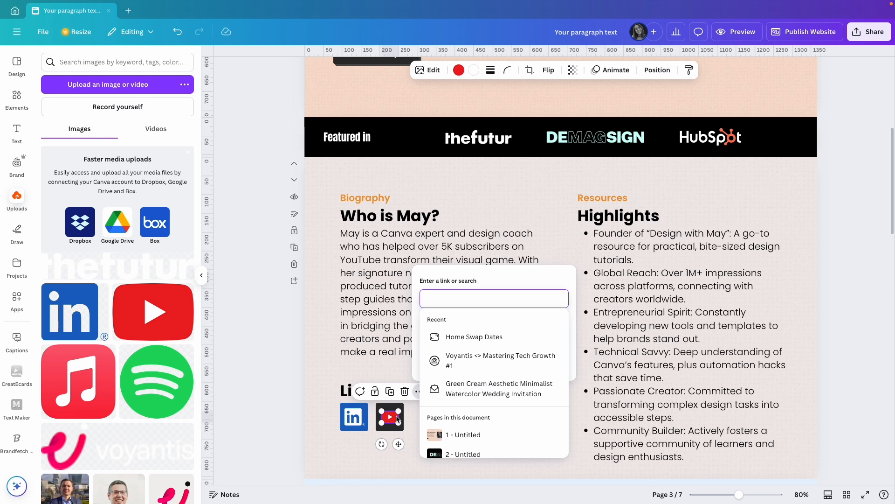
type("https://www.youtube.com/@DesignWithMay")
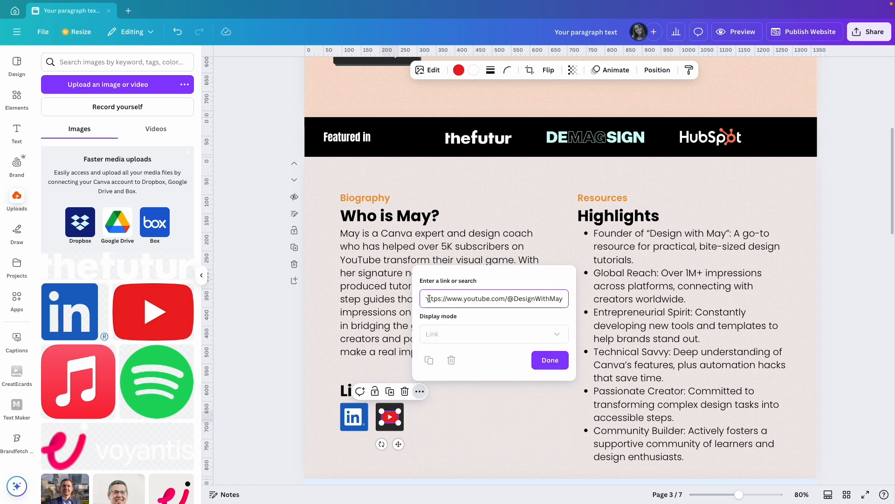
left_click(550, 360)
Link the dark square behind the YouTube logo to the same YouTube channel URL
left_click(391, 407)
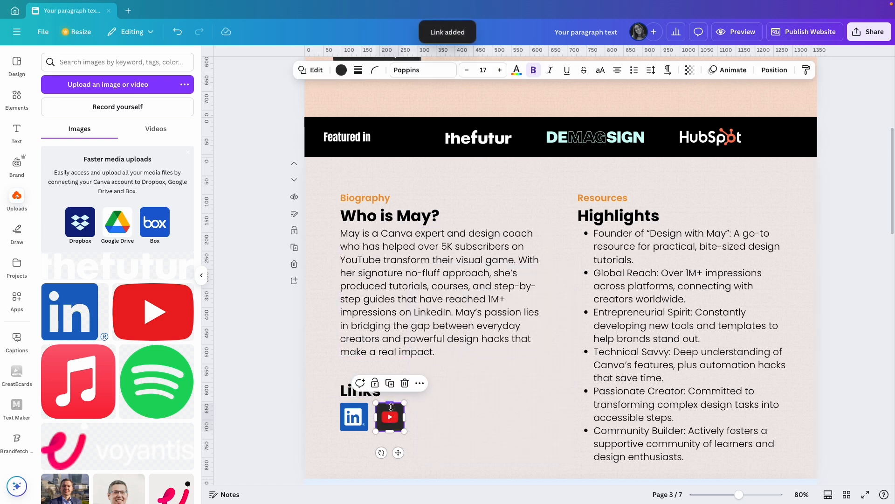
key("super+k")
type("https://www.youtube.com/@DesignWithMay")
left_click(547, 355)
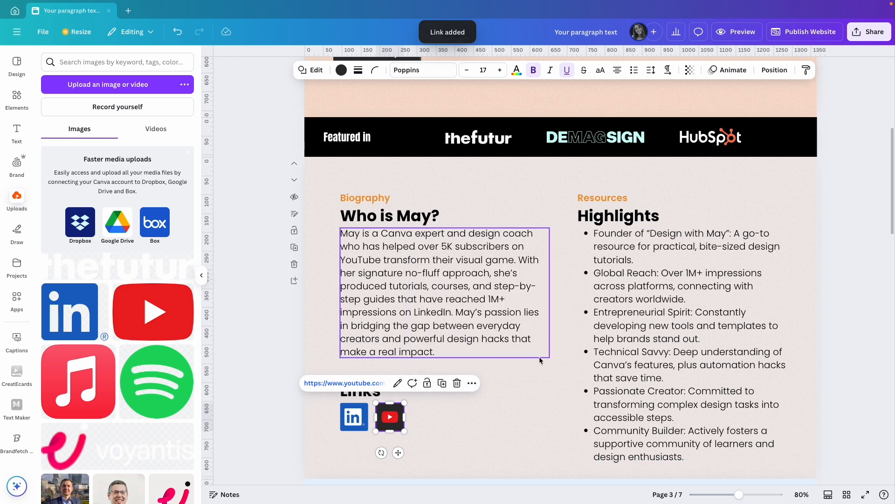
left_click(496, 422)
left_click(849, 375)
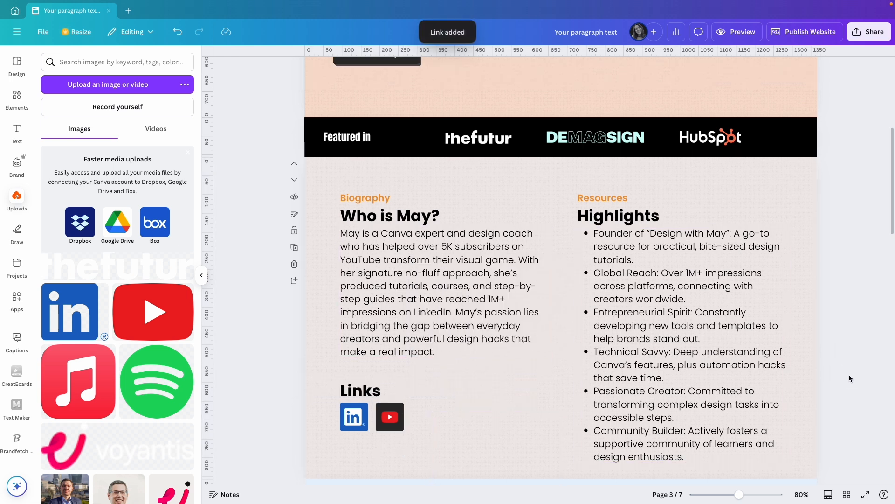
Ungroup the Book Now button on the light blue booking page
scroll(840, 386, "down", 6)
scroll(839, 382, "down", 1)
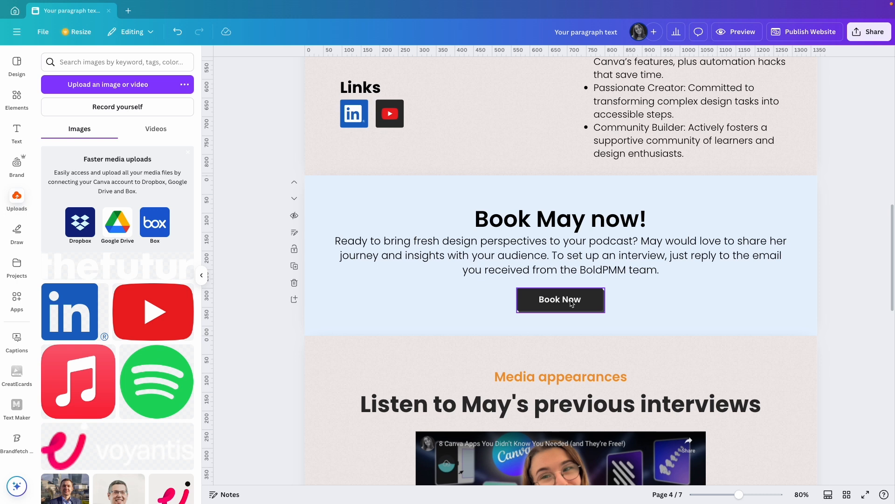
left_click(565, 303)
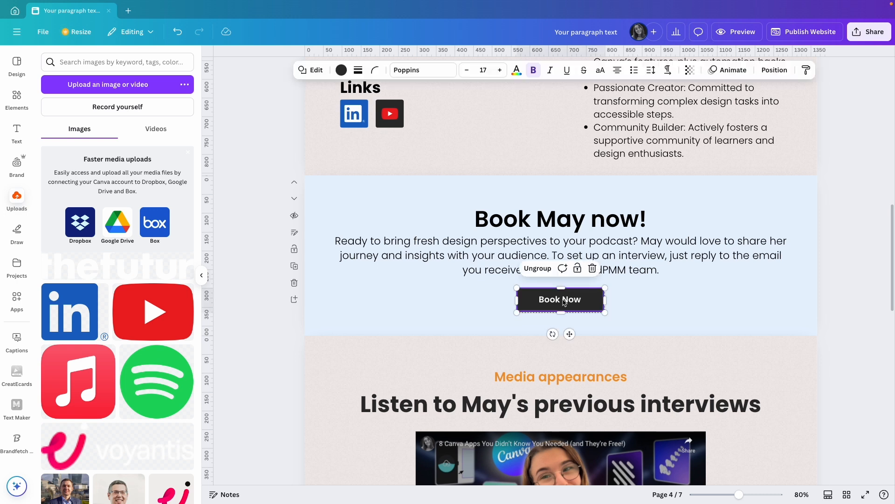
left_click(539, 272)
left_click(654, 294)
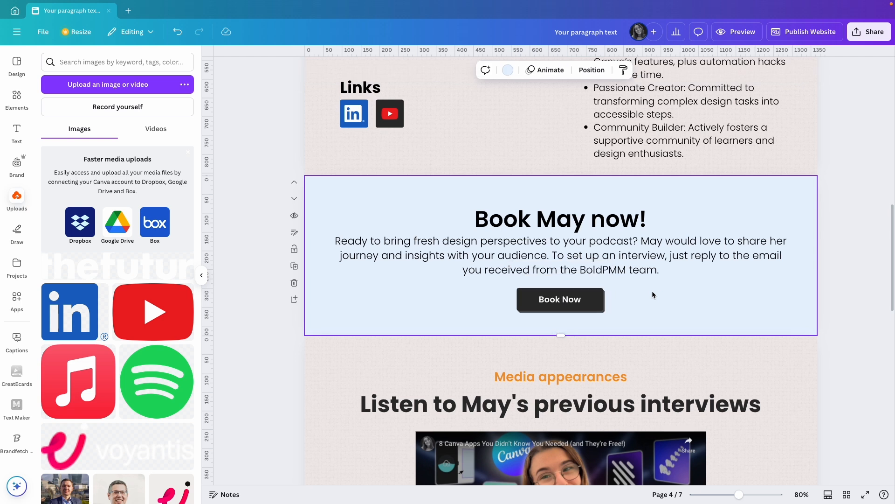
Try a "mailto:" link on the front shape of the booking page's Book Now button
left_click(585, 301)
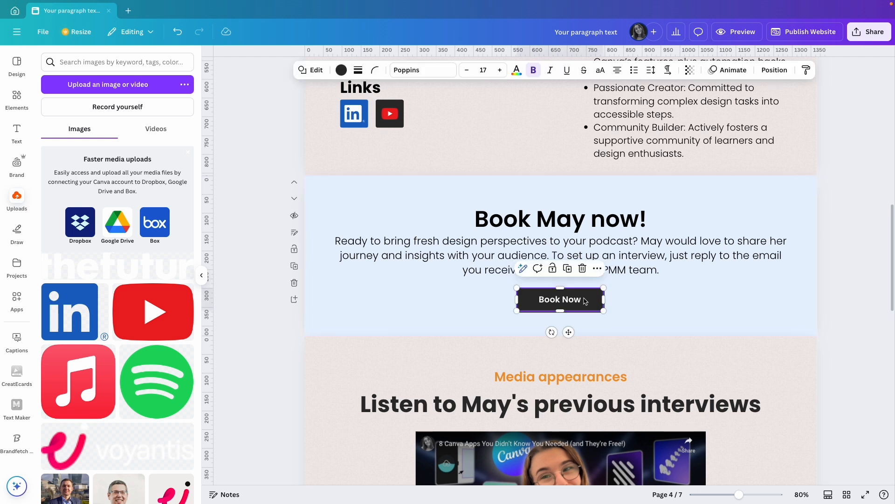
key("ctrl+k")
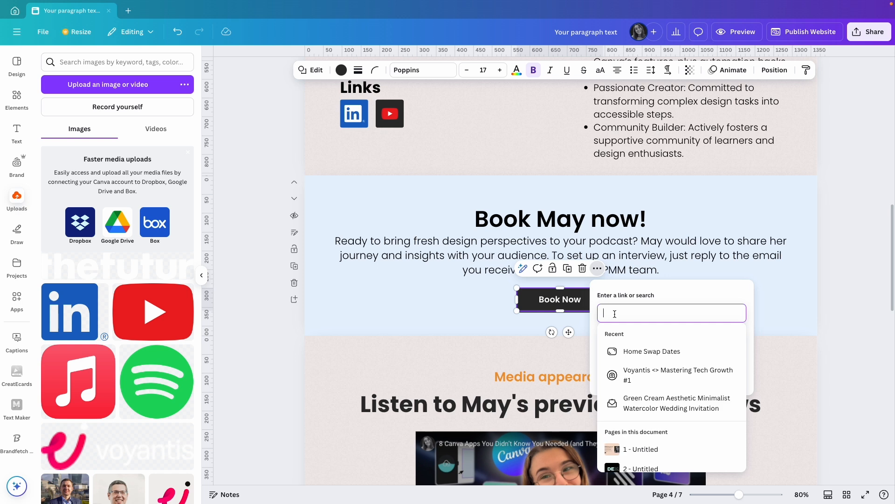
type("mailto")
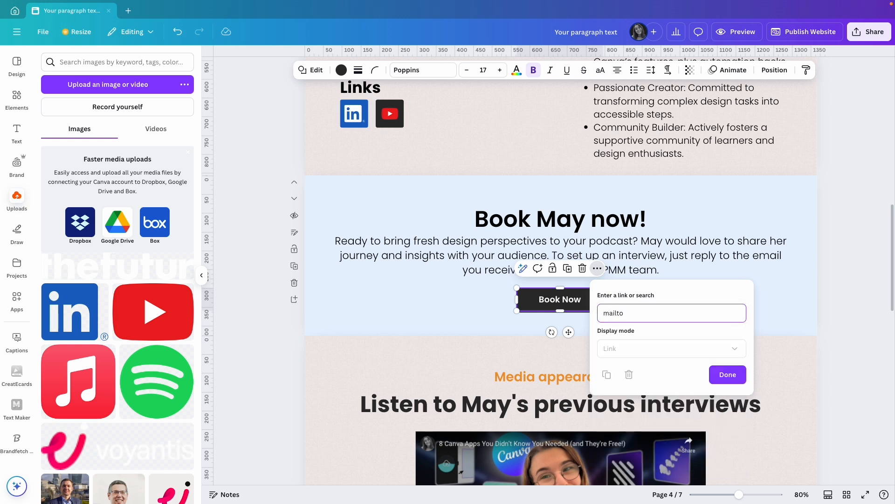
type(":")
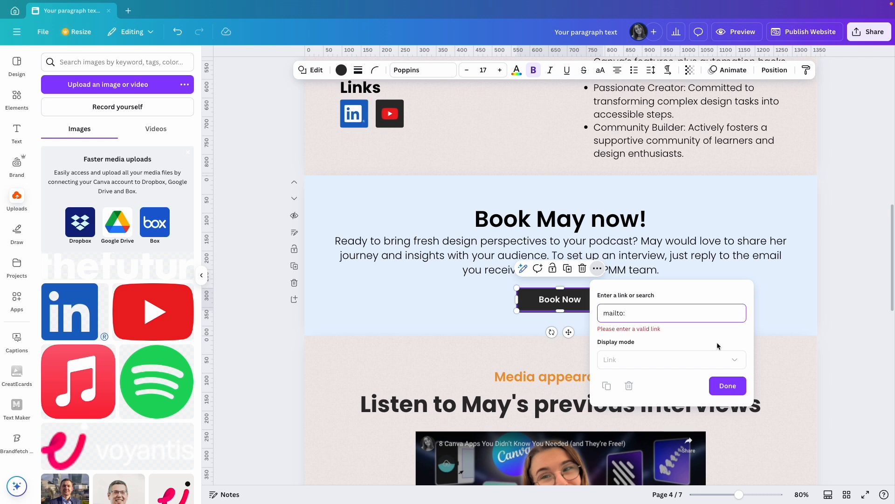
left_click(840, 322)
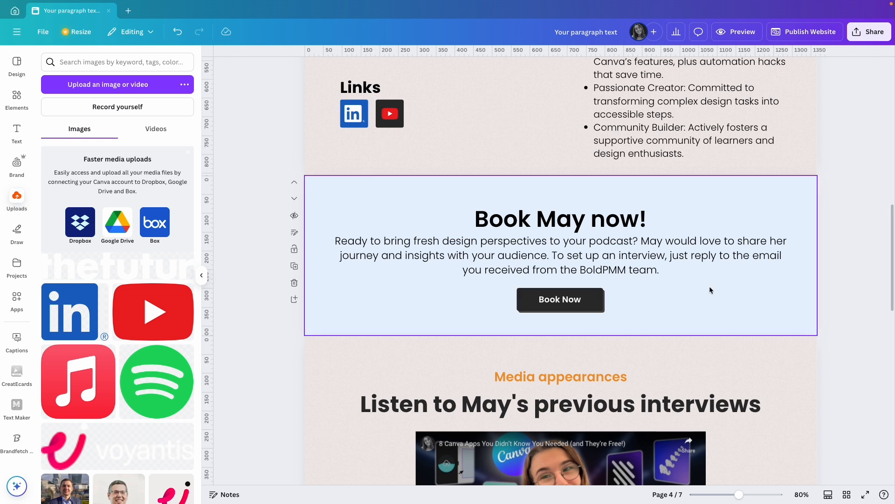
scroll(810, 304, "down", 10)
scroll(811, 304, "down", 3)
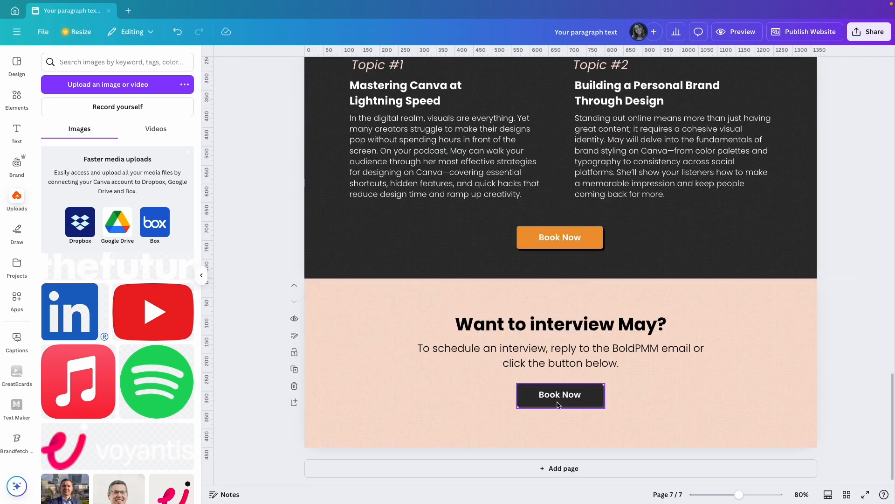
left_click(544, 238)
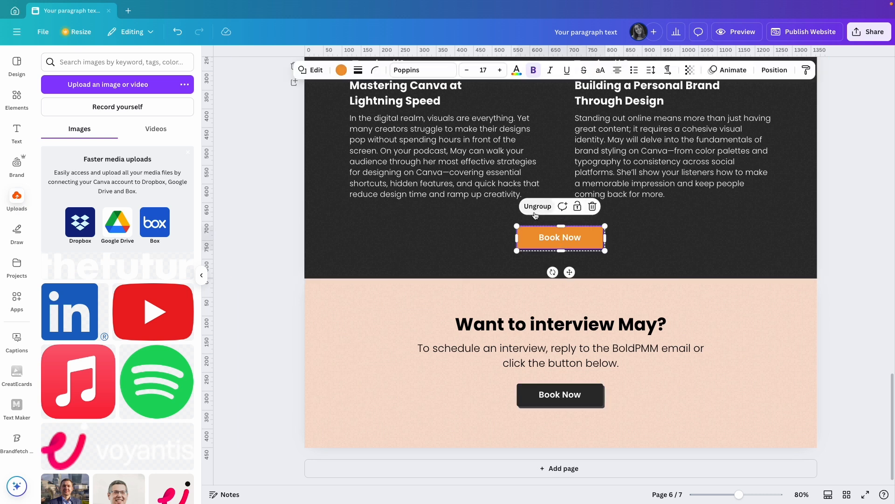
left_click(662, 247)
left_click(871, 240)
scroll(863, 242, "up", 10)
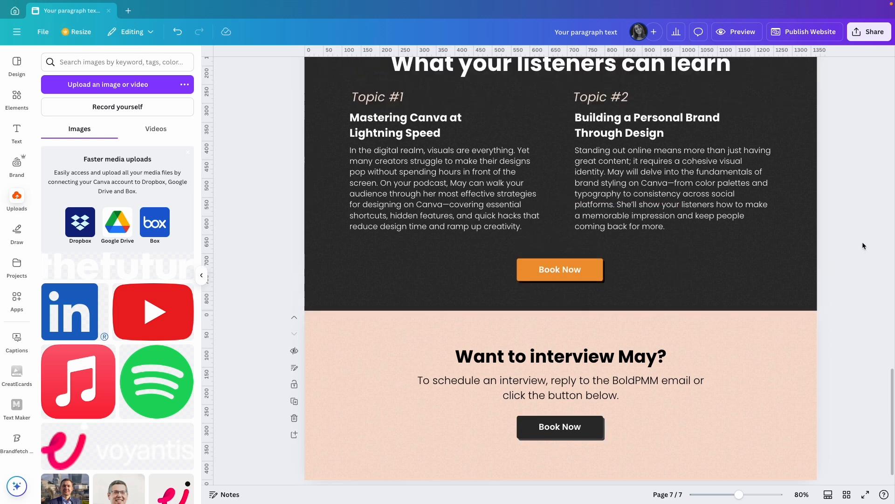
scroll(863, 242, "up", 15)
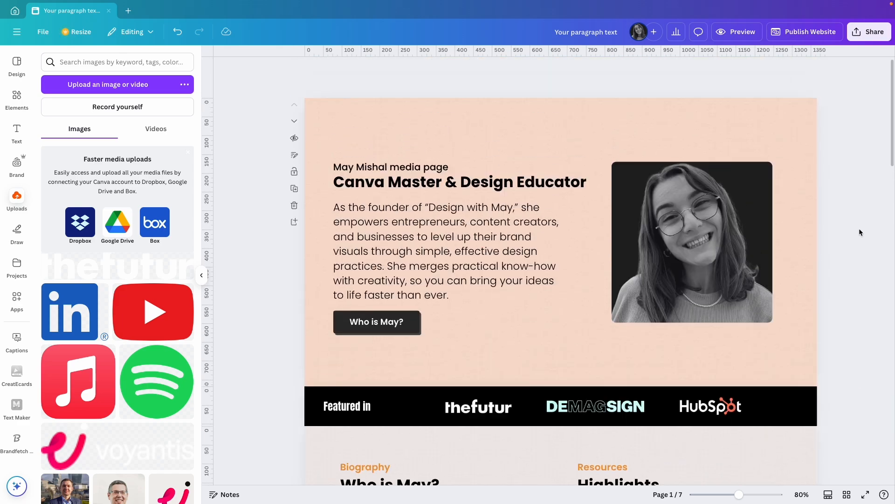
Preview the website in desktop view, examine every section from hero to closing interview call, and return to the editor
left_click(741, 33)
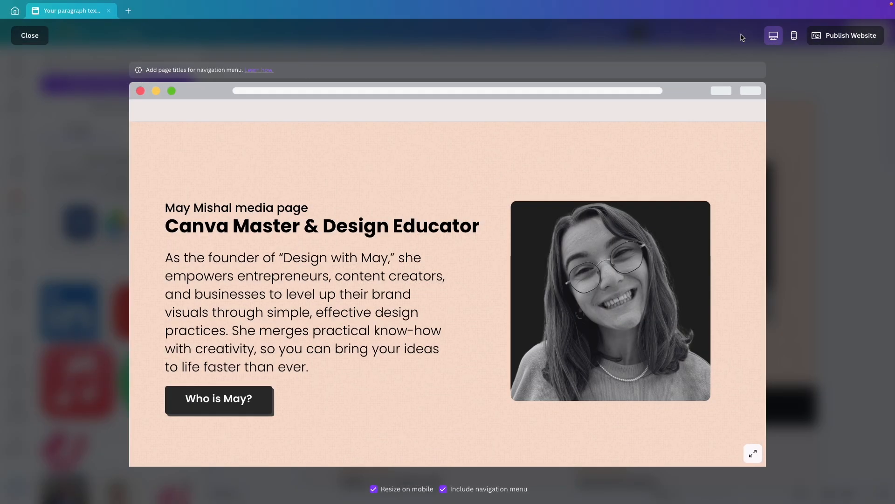
scroll(653, 201, "down", 6)
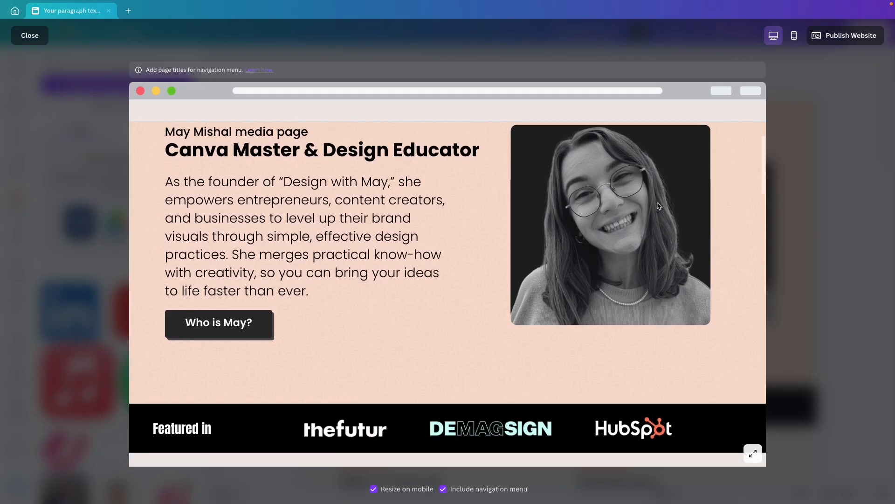
scroll(658, 205, "down", 9)
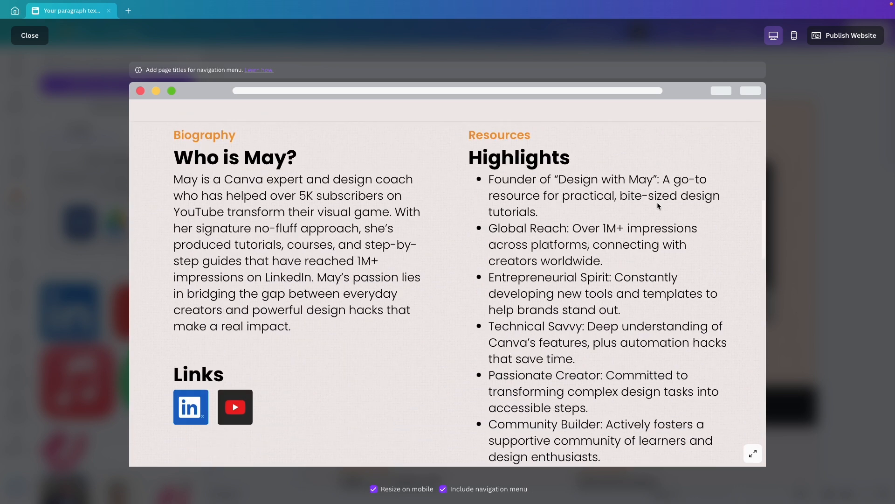
scroll(658, 206, "down", 3)
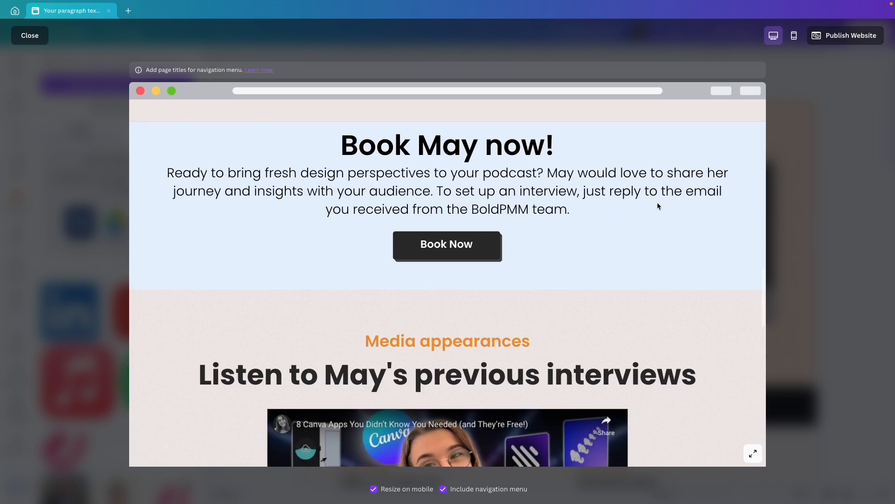
scroll(657, 205, "down", 5)
scroll(657, 205, "down", 8)
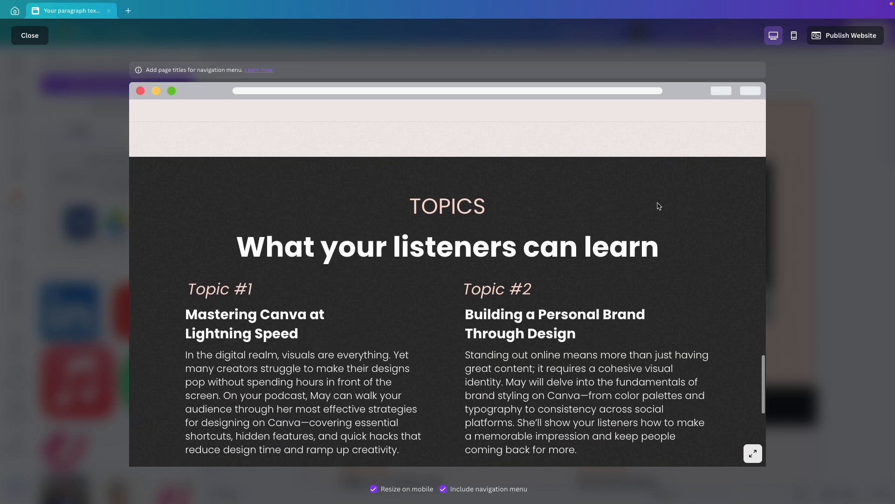
scroll(658, 205, "down", 3)
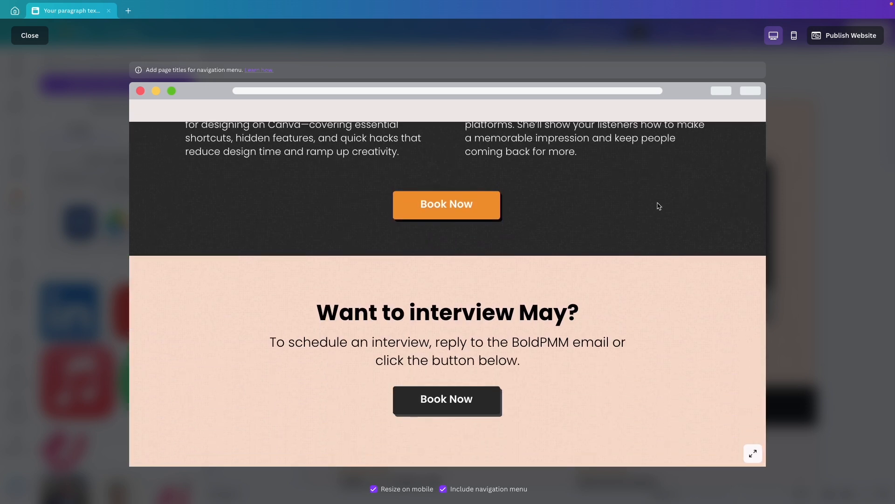
scroll(658, 203, "up", 9)
scroll(658, 205, "up", 10)
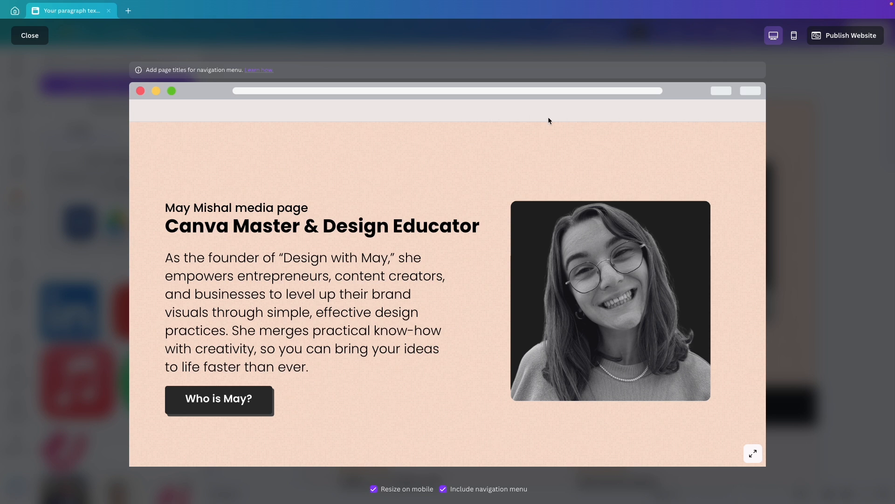
left_click(848, 124)
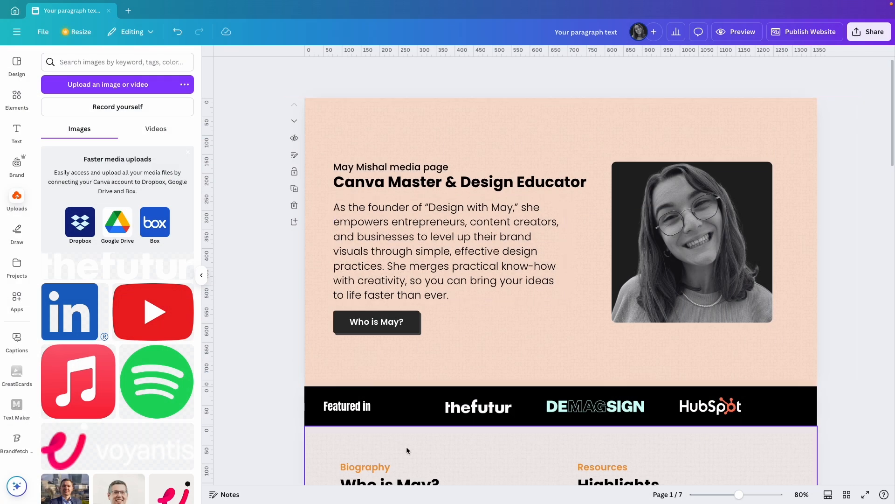
Show all pages in a grid and title the first page "About"
left_click(847, 497)
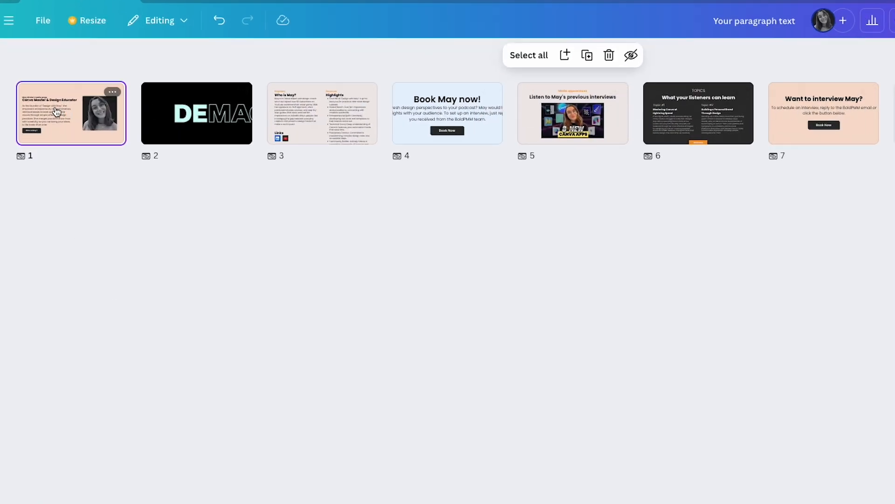
left_click(43, 156)
type("About")
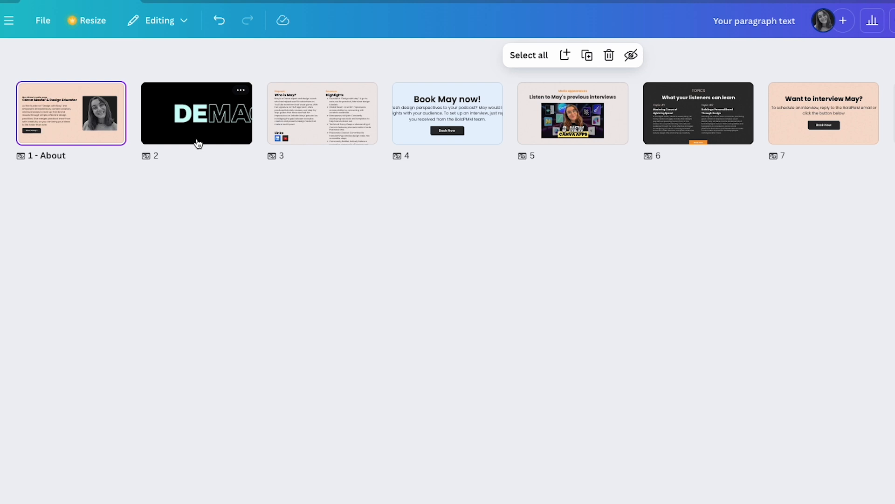
Title the third page "Bio" and the fourth page "Book now!" in the page grid
left_click(297, 157)
type("Bio")
left_click(418, 156)
type("Book now!")
Title the fifth page "Appearance" and the sixth page "Topics"
left_click(550, 157)
type("Appearances")
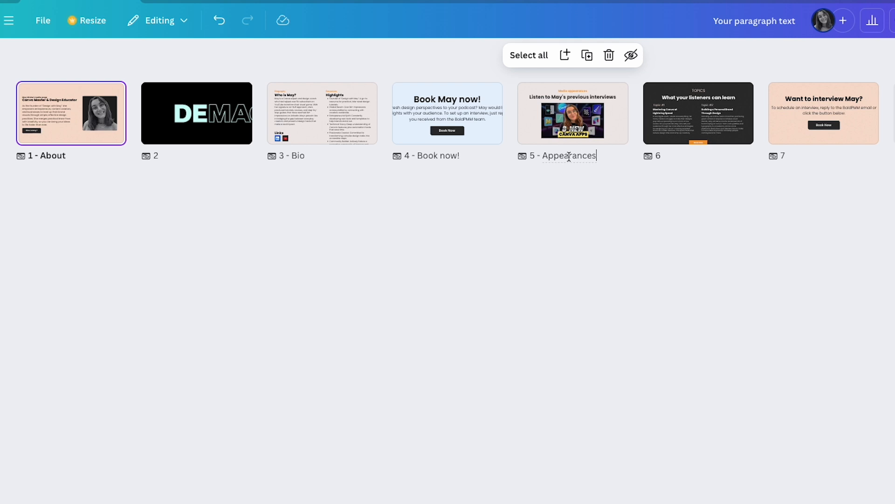
key("BackSpace")
left_click(660, 156)
type("Topics")
Preview the website, test the Bio, Book now!, Appearance and Topics links of the navigation menu, and return to the editor
mouse_move(819, 130)
left_click(733, 34)
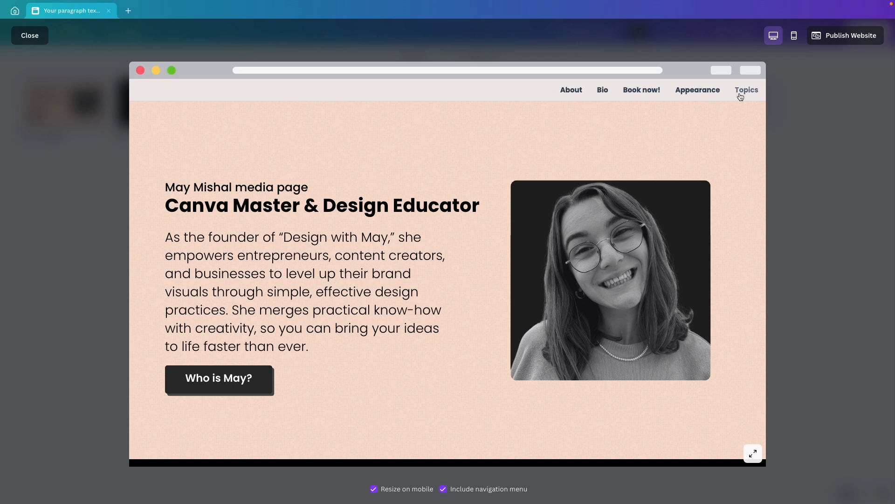
left_click(603, 91)
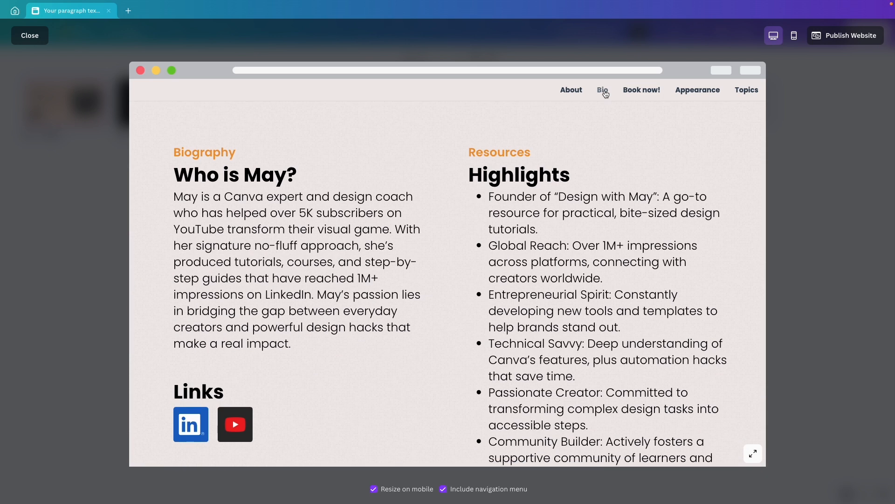
left_click(643, 93)
left_click(695, 94)
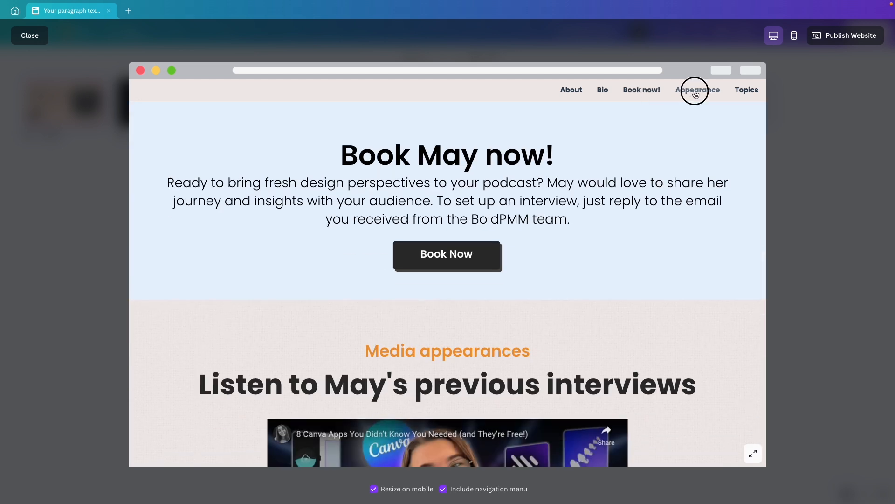
left_click(746, 93)
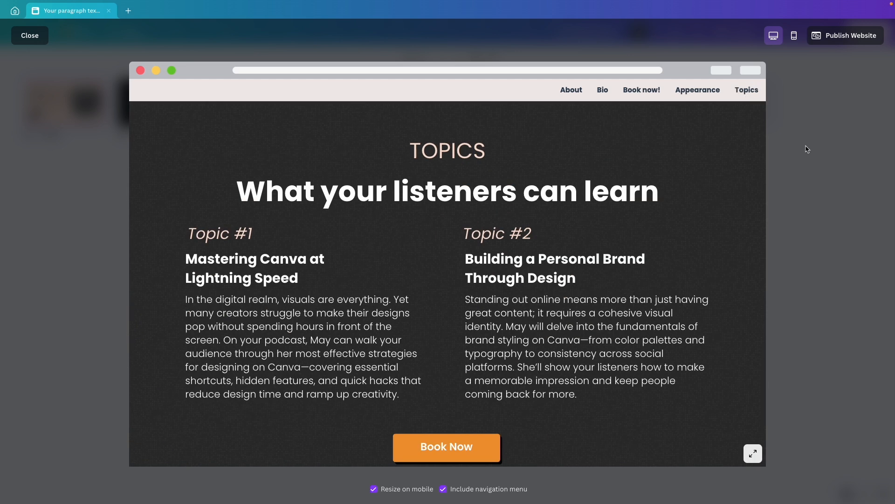
left_click(37, 38)
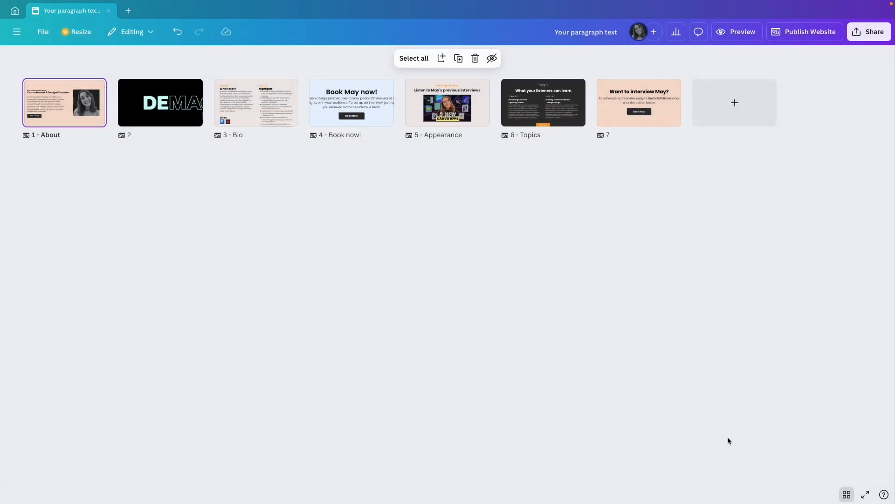
Leave the page grid, download pages 1-7 as PDF Standard, and look through the exported file
left_click(847, 494)
left_click(857, 236)
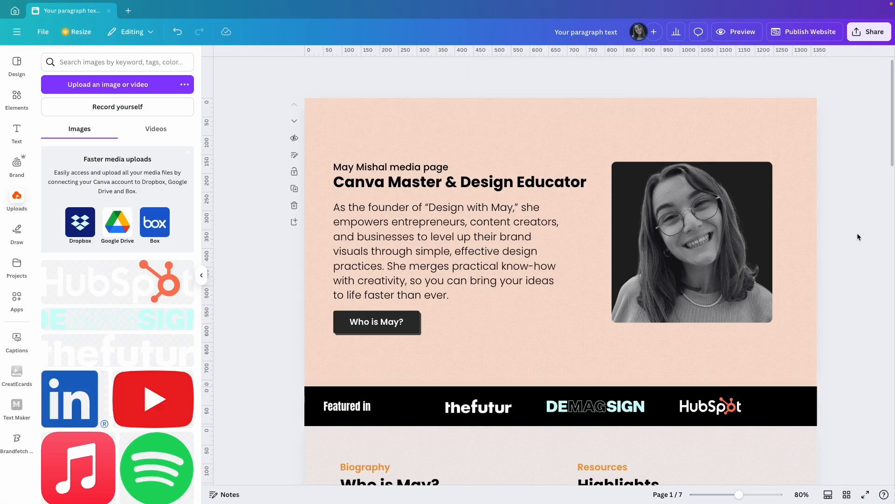
left_click(868, 36)
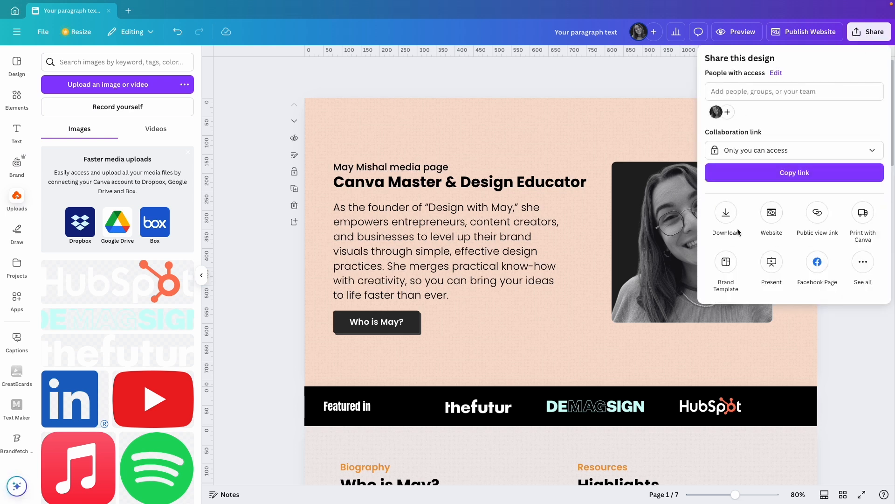
left_click(725, 217)
left_click(743, 104)
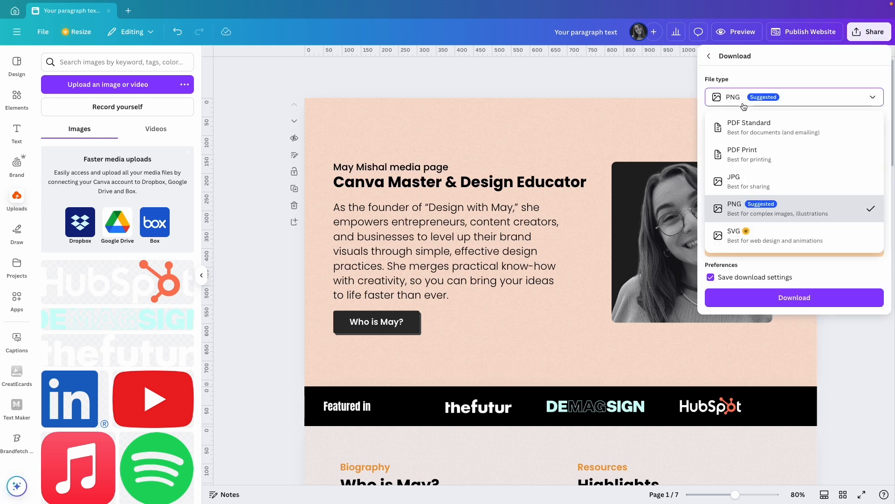
left_click(727, 125)
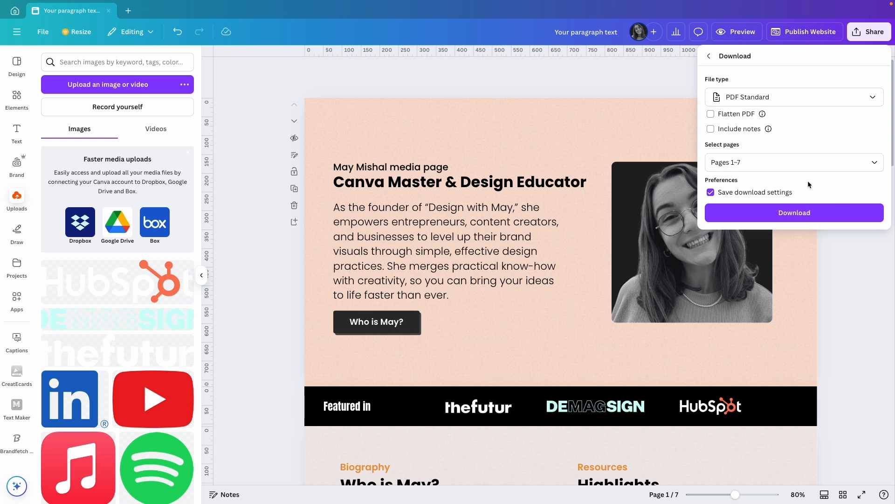
left_click(784, 213)
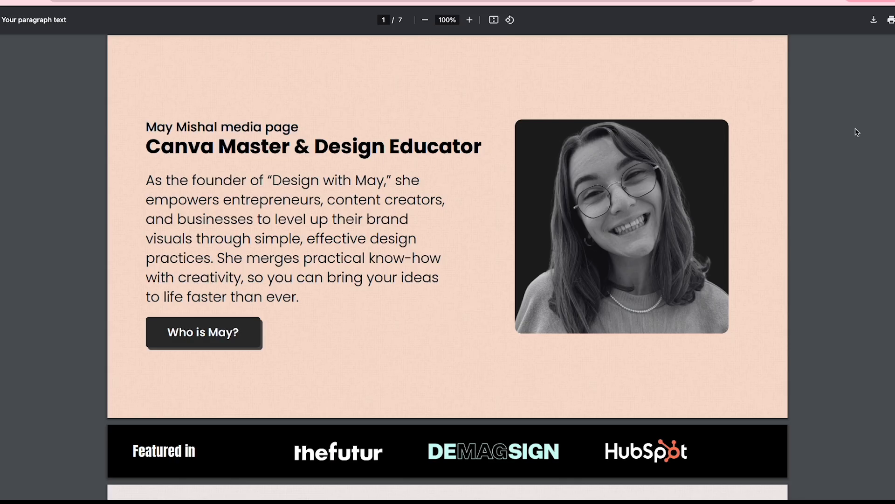
scroll(858, 133, "down", 8)
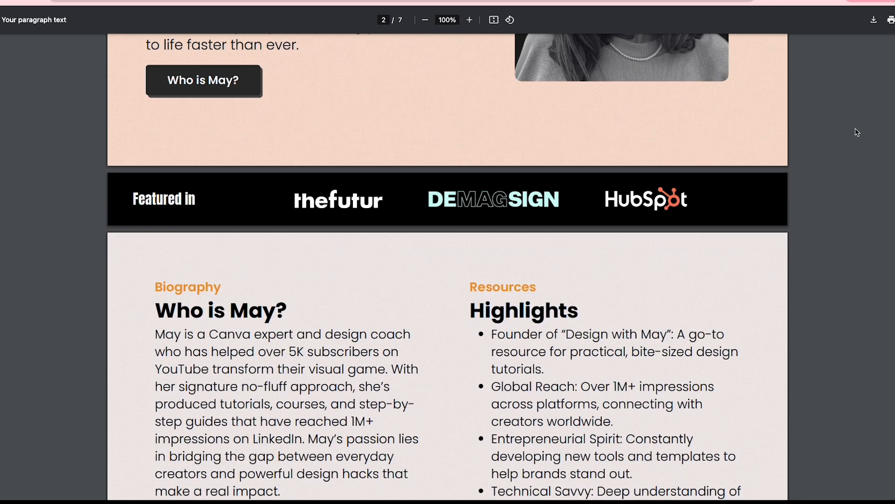
scroll(857, 133, "down", 10)
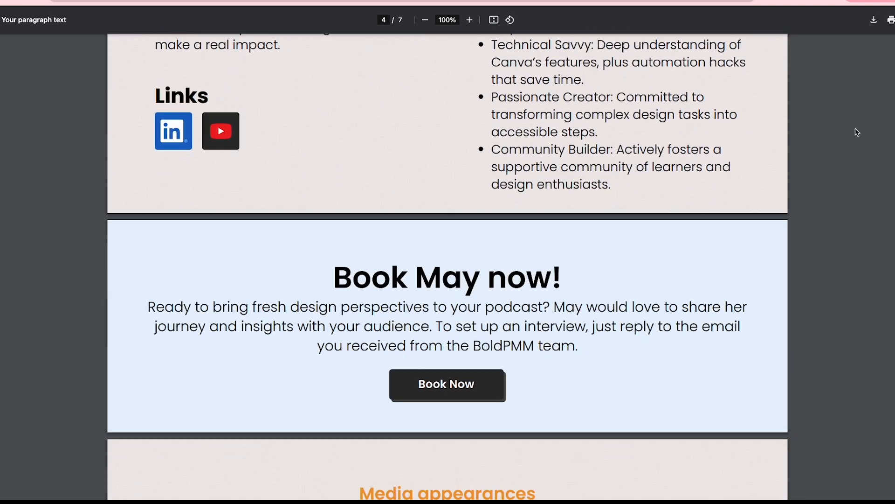
scroll(857, 132, "down", 11)
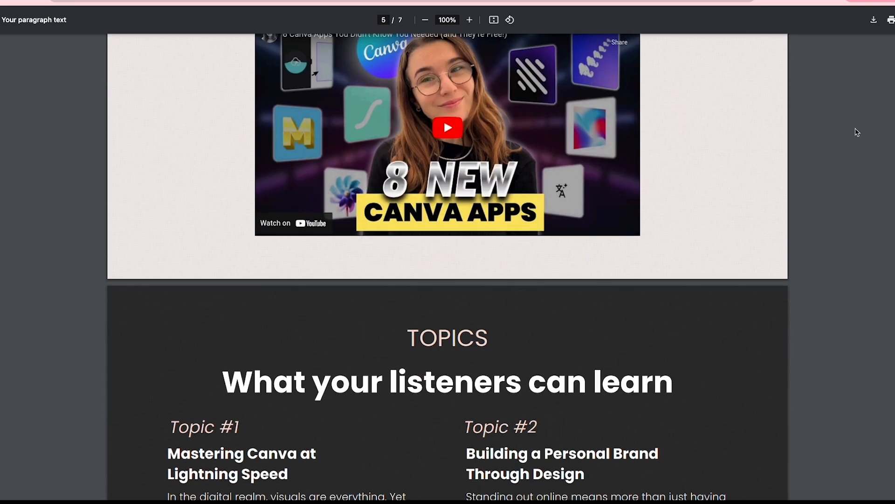
scroll(858, 133, "down", 7)
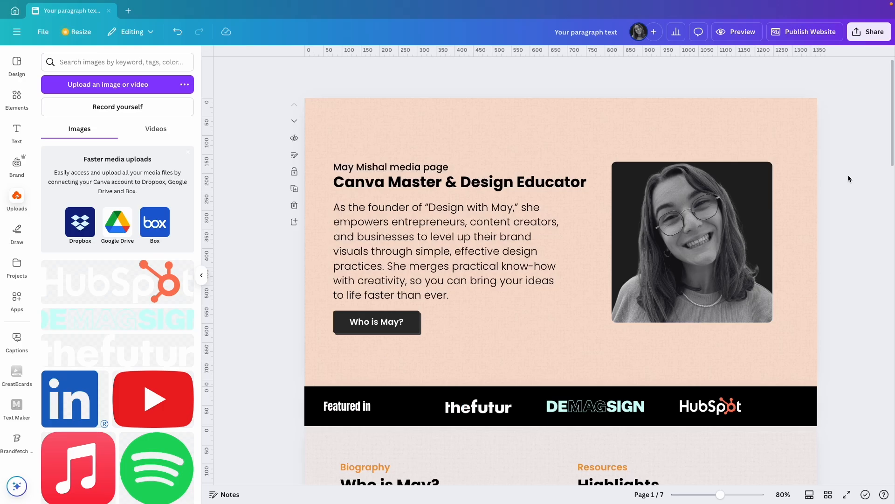
Rename the design with the speaker's first name in the possessive, followed by "Speaker Profile"
left_click(587, 31)
type("May's Speaker Profile")
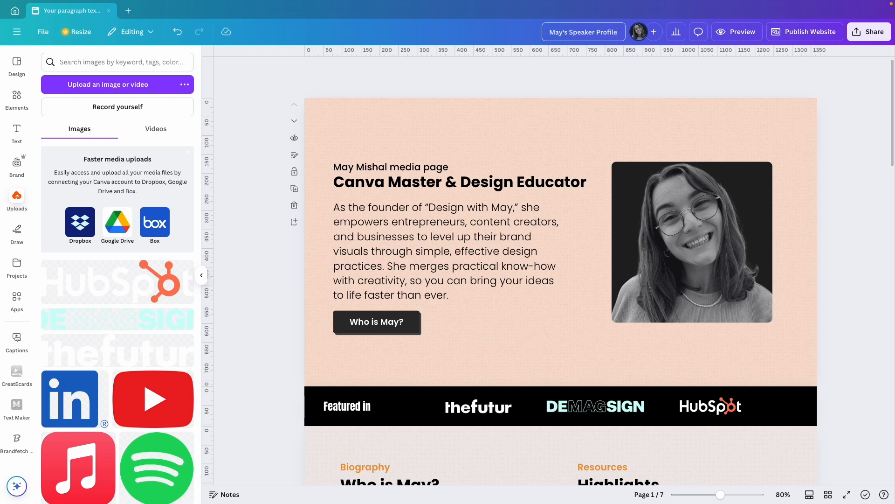
key("Return")
In the website's publish settings, set the browser tab title to the speaker's first name in the possessive plus "Speaker Profile"
left_click(805, 33)
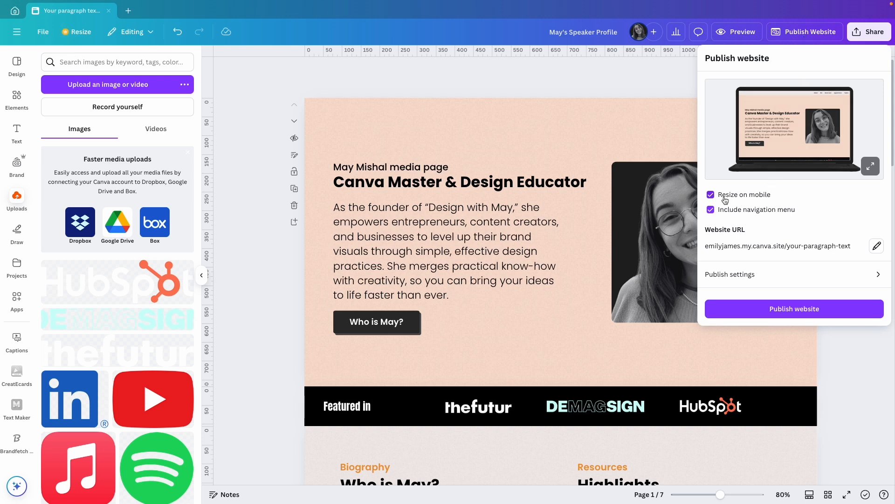
mouse_move(728, 200)
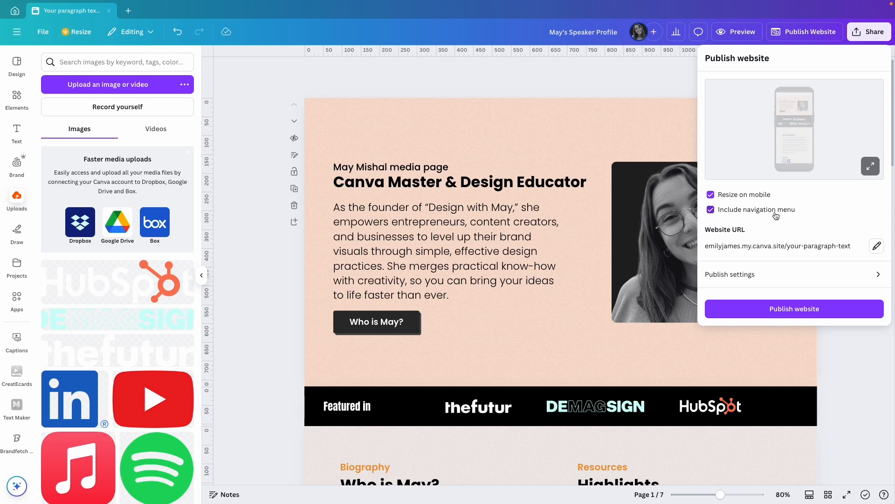
left_click(879, 248)
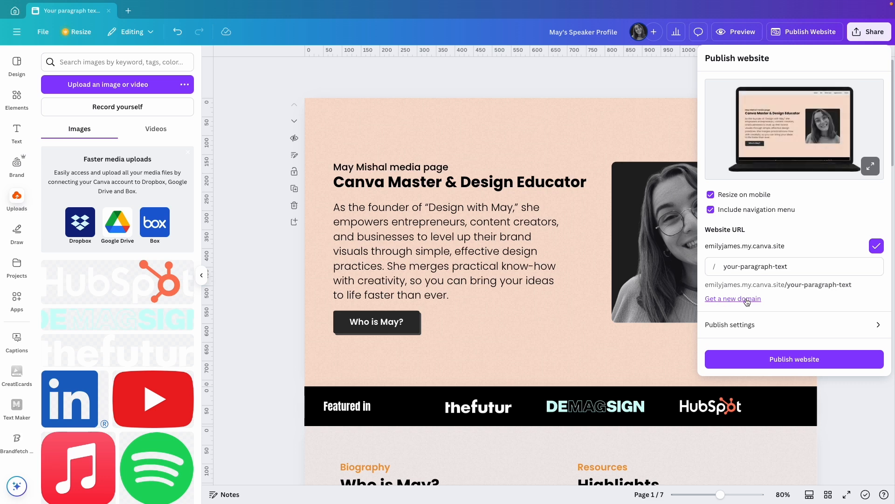
left_click(871, 328)
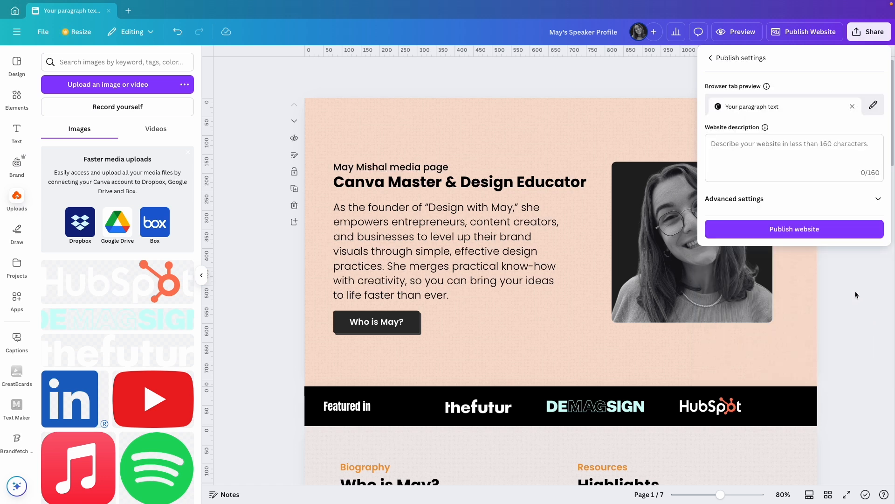
left_click(738, 107)
type("M")
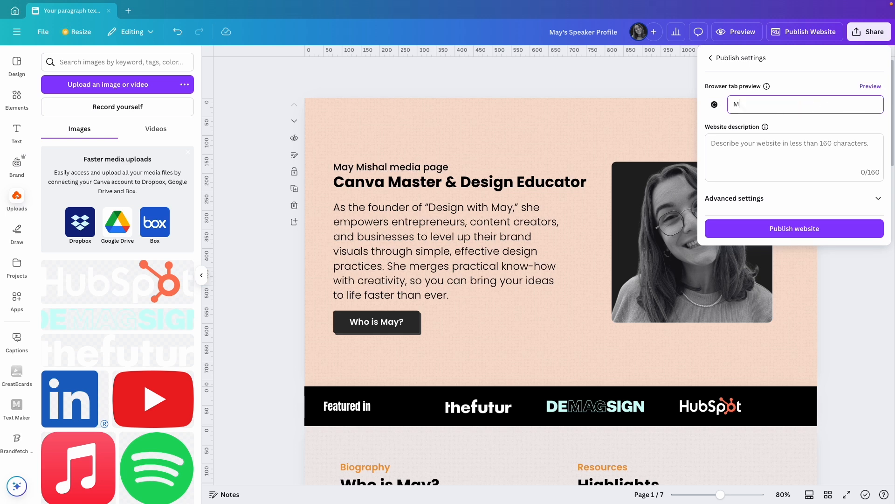
type("ay's Speaker Profile")
key("Return")
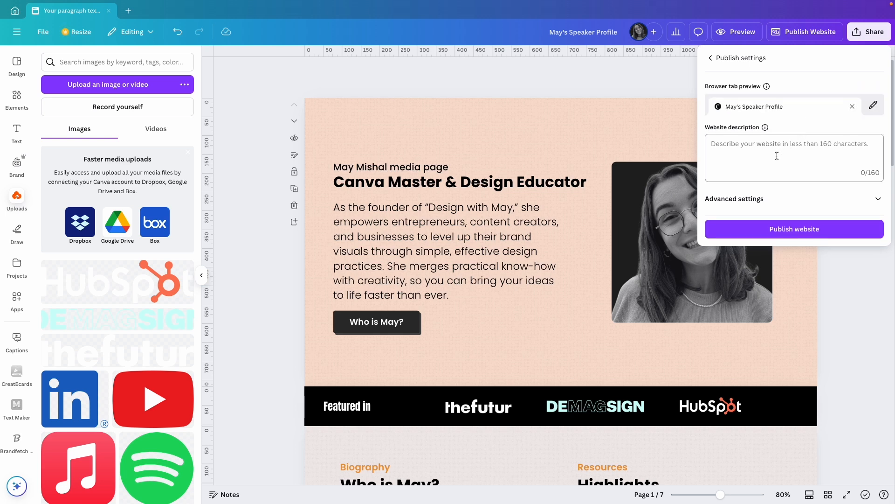
Check what the website description is for and enable the link preview in the advanced publish settings
mouse_move(767, 131)
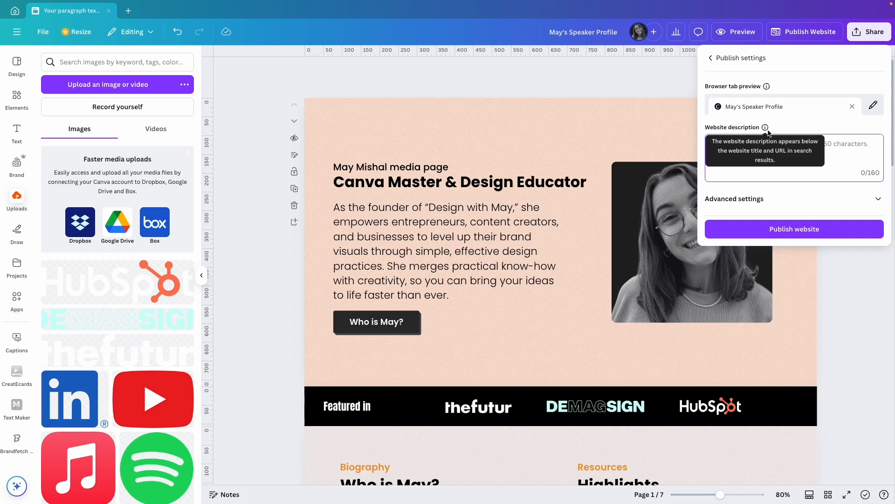
left_click(880, 203)
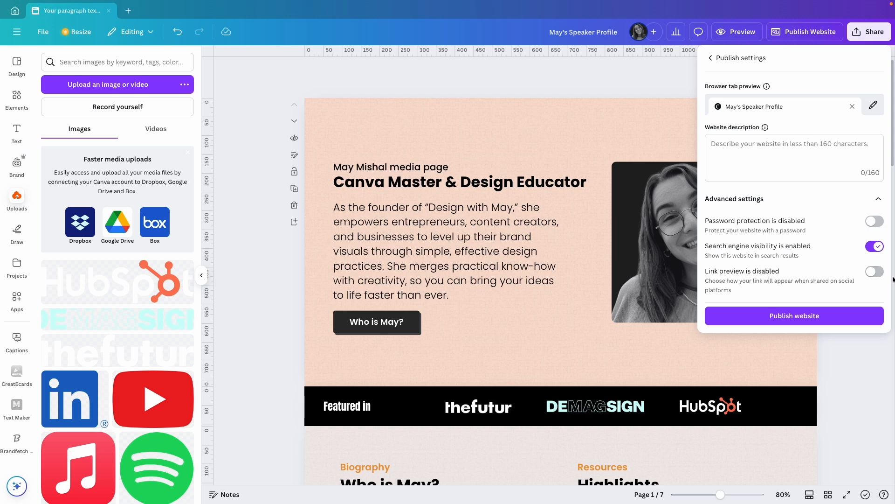
left_click(877, 274)
scroll(812, 280, "down", 1)
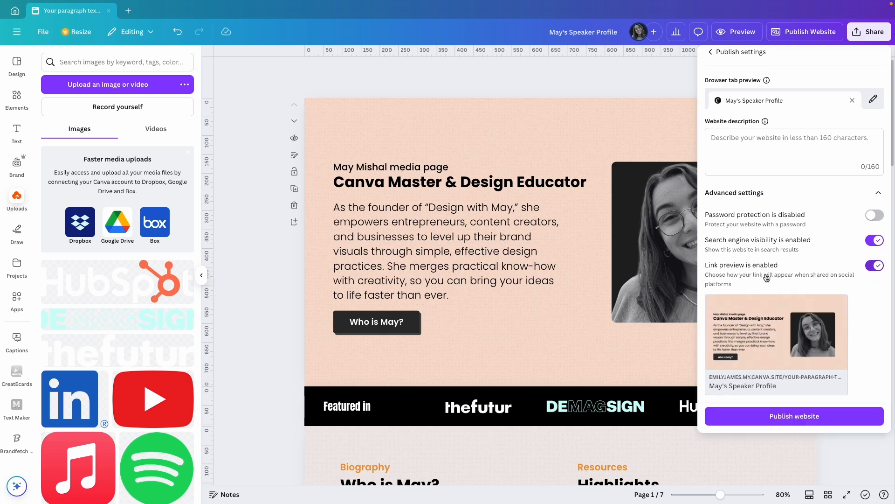
mouse_move(746, 320)
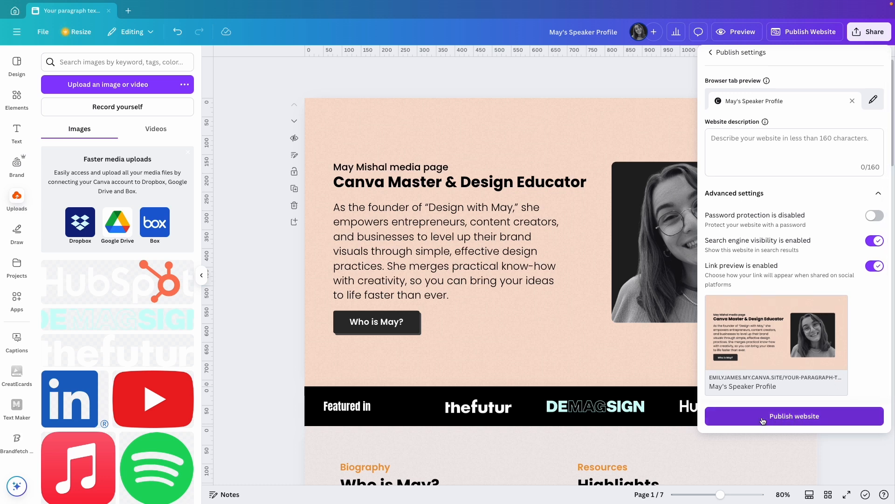
Publish the website, open the live site, and examine its sections from the hero down to the closing interview call
left_click(814, 421)
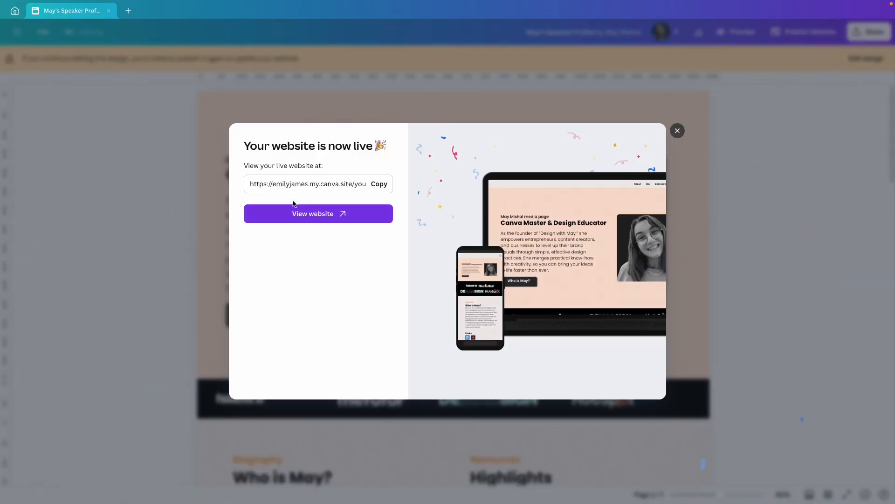
left_click(321, 211)
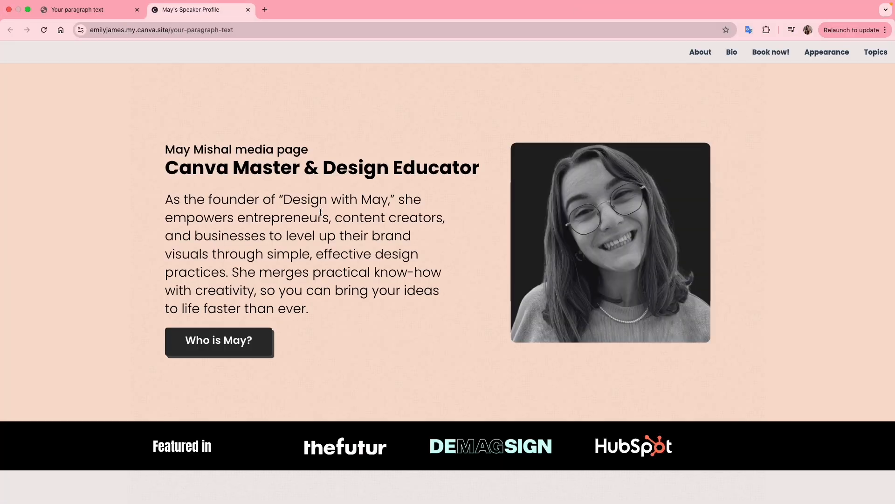
scroll(823, 235, "down", 9)
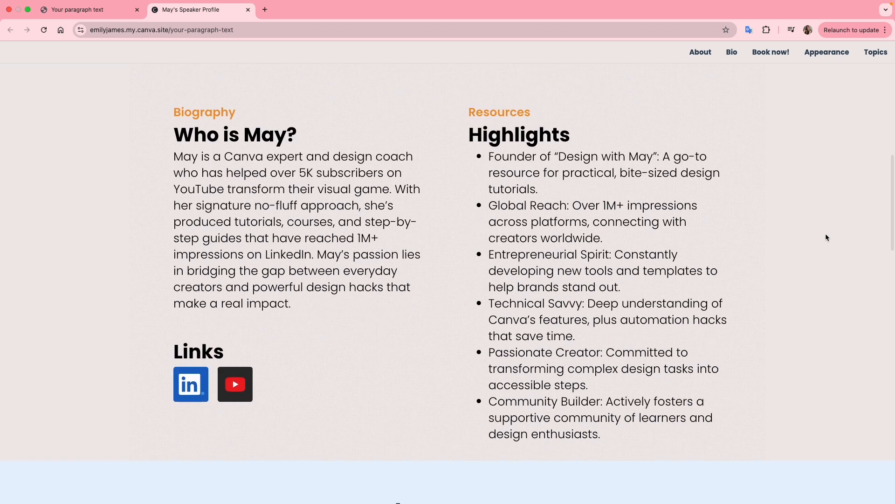
scroll(826, 237, "down", 6)
scroll(826, 237, "down", 2)
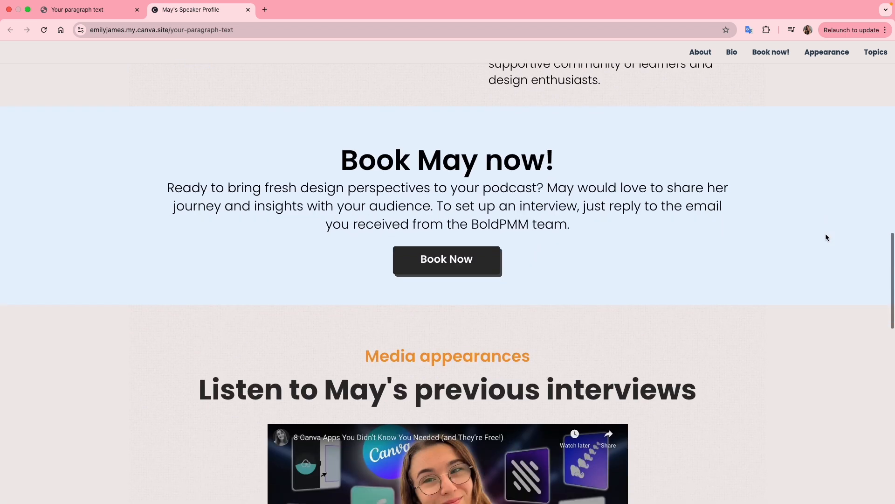
scroll(826, 237, "down", 5)
scroll(826, 237, "down", 8)
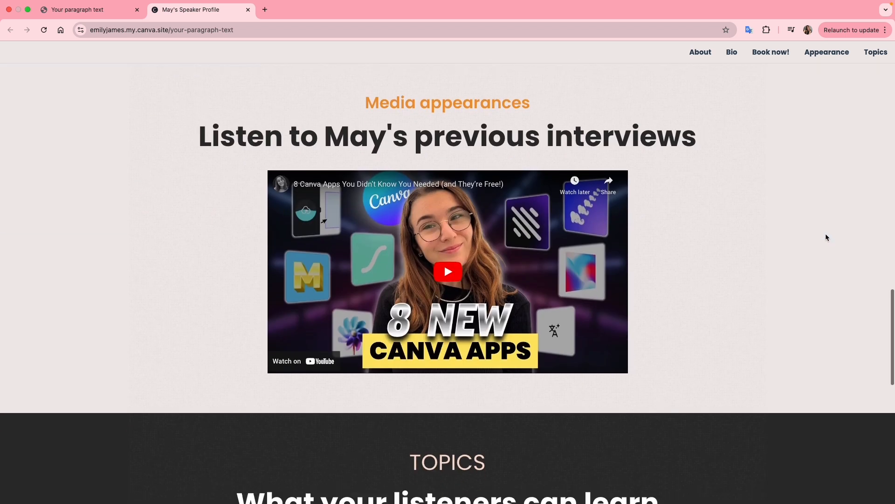
scroll(827, 238, "down", 4)
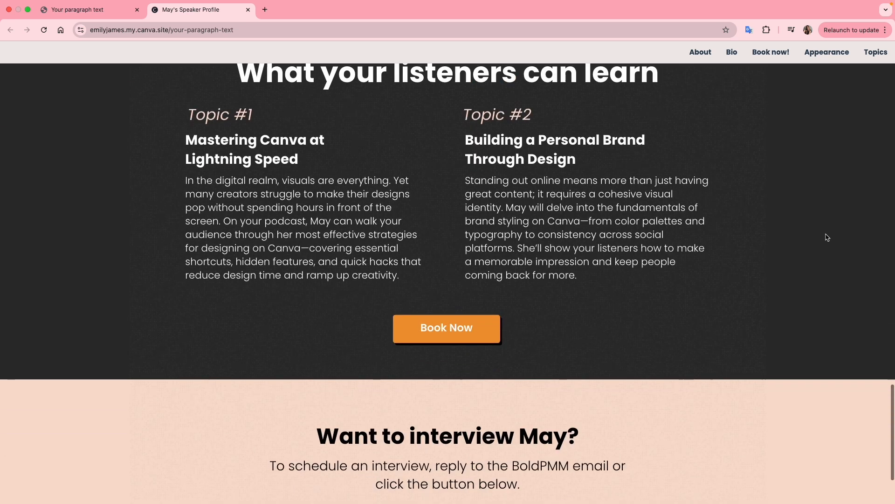